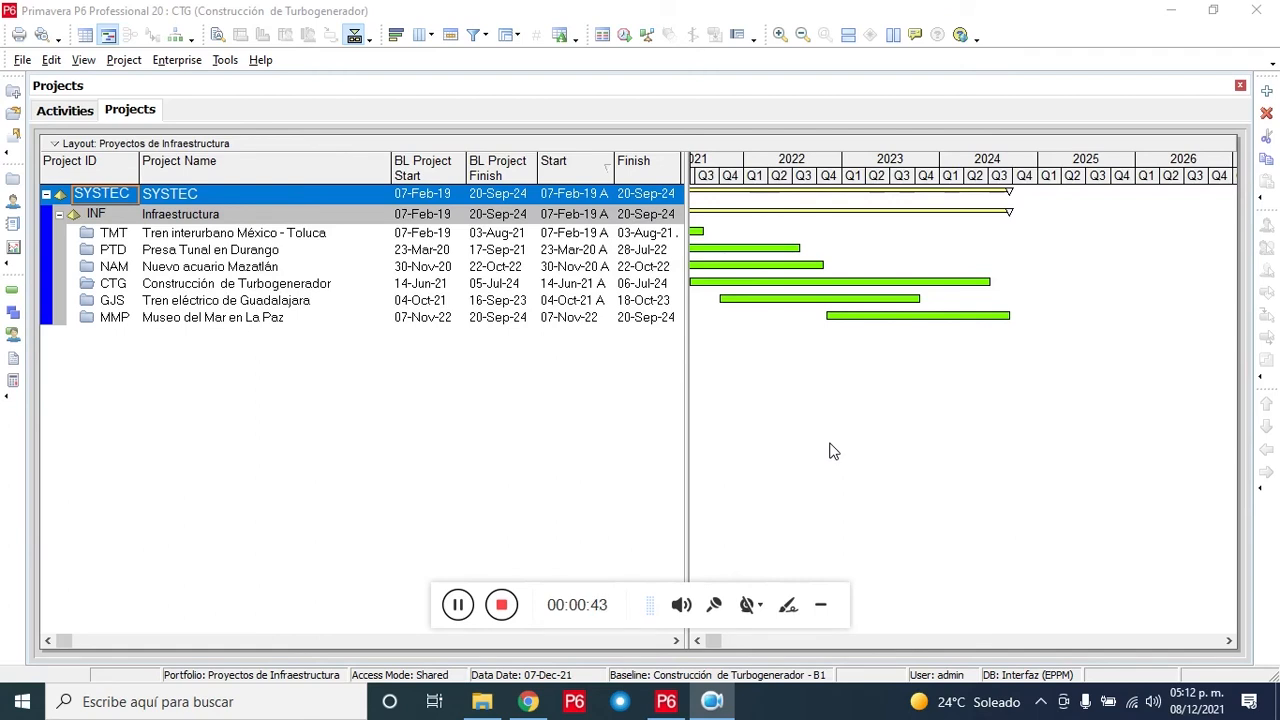
Step: Scroll the P6 project table right to reveal the 43.39% schedule, 40.24% performance and cost columns
left_click(676, 640)
left_click(676, 640)
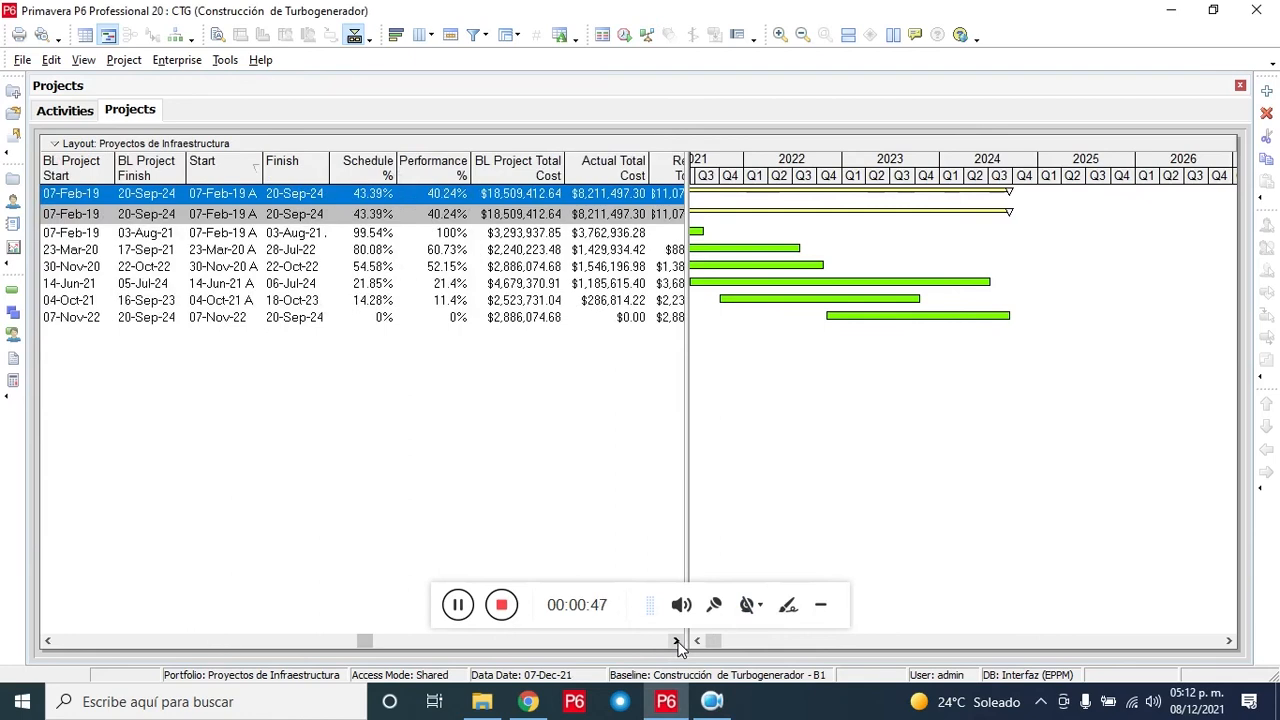
left_click(676, 640)
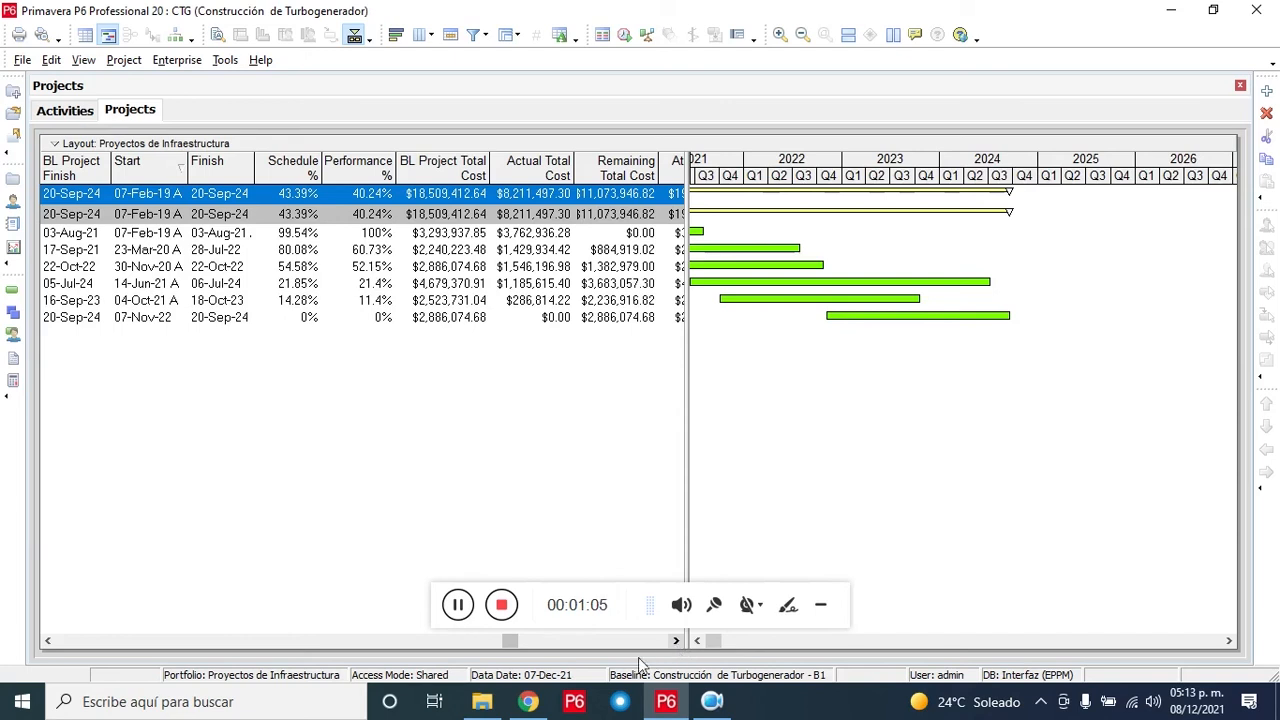
Step: Open the empty Portafolio de proyectos de Infraestructura sheet and move along row 1 to the Summary Actual Duration column
left_click(535, 698)
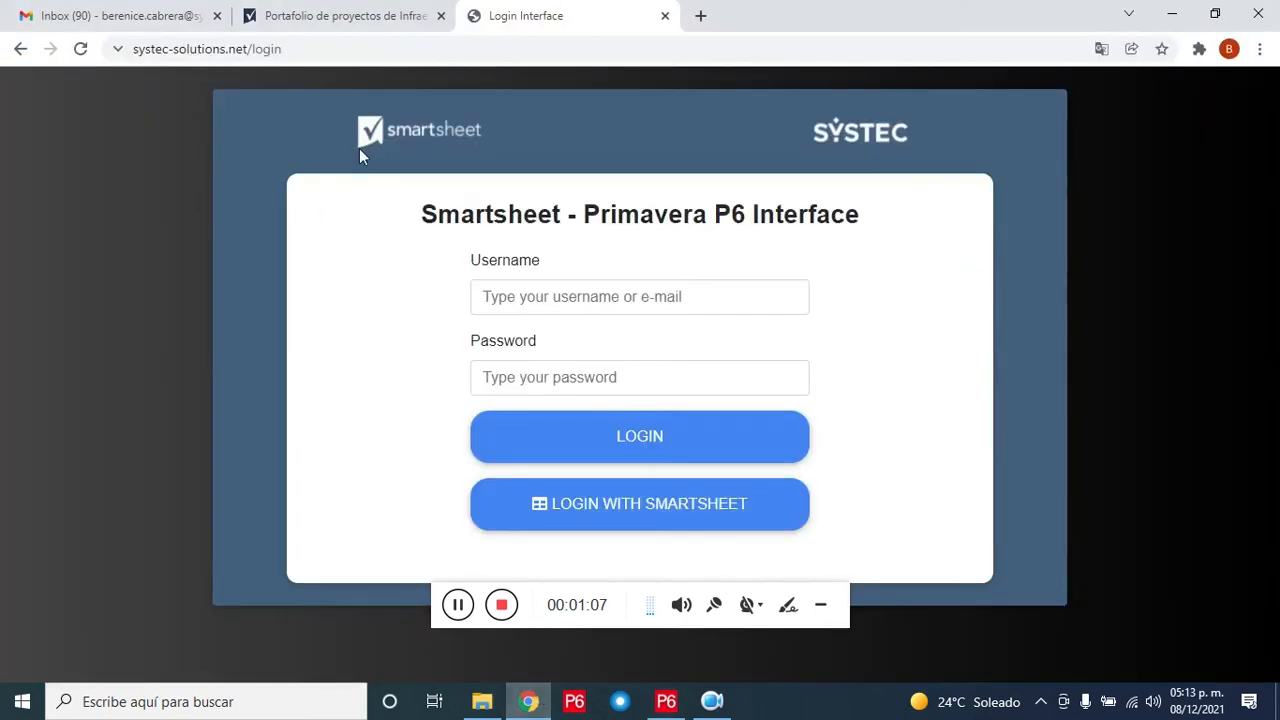
left_click(366, 20)
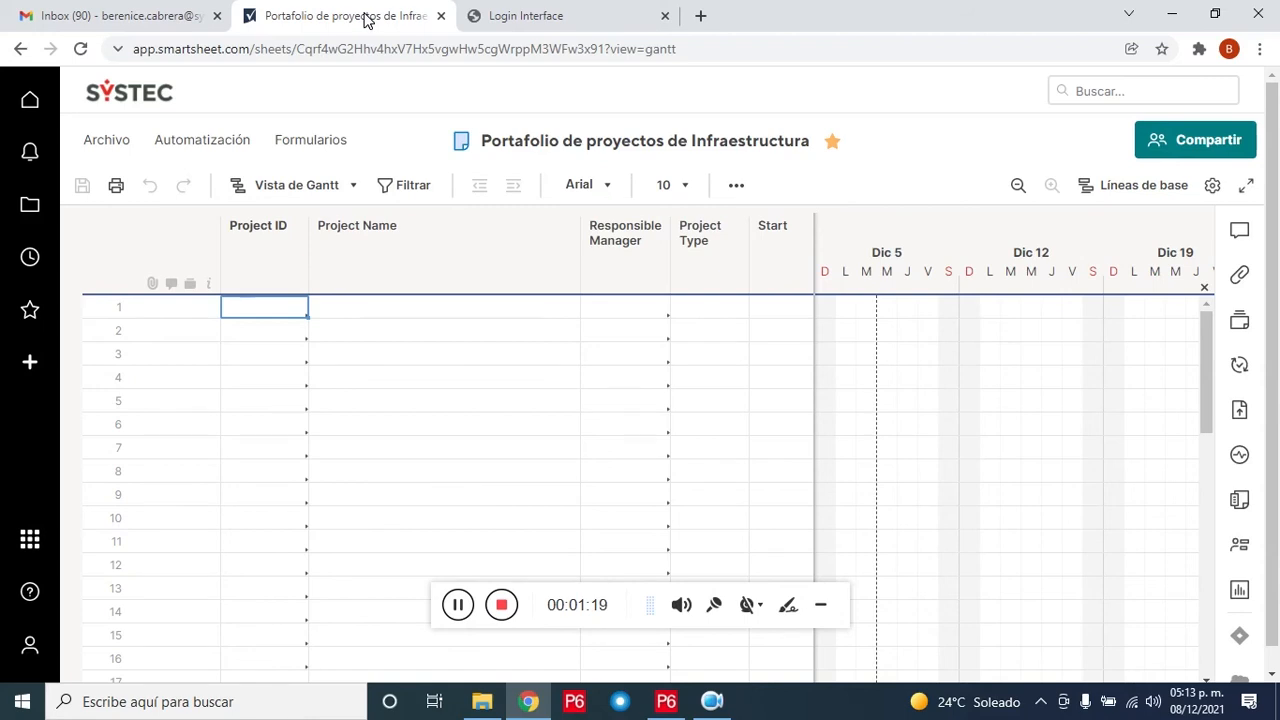
left_click(349, 306)
key("Tab")
key("Tab")
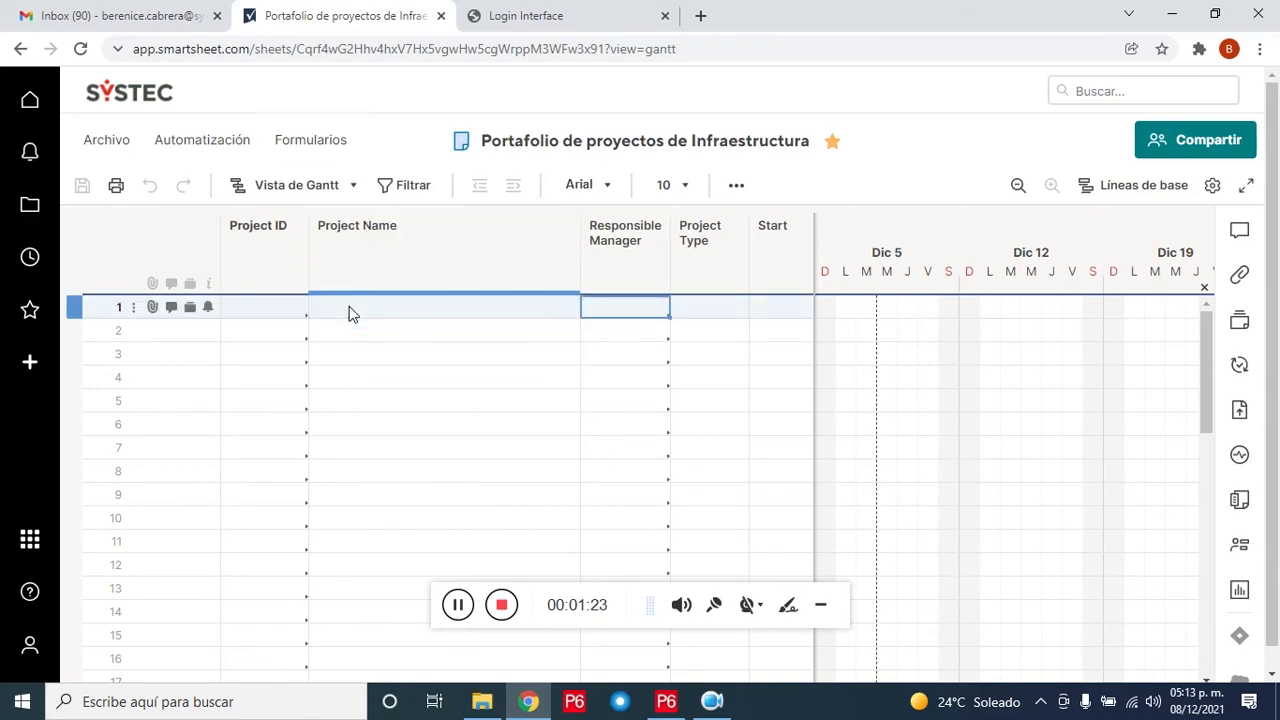
key("Tab")
key("Tab")
key("Tab")
key("Tab")
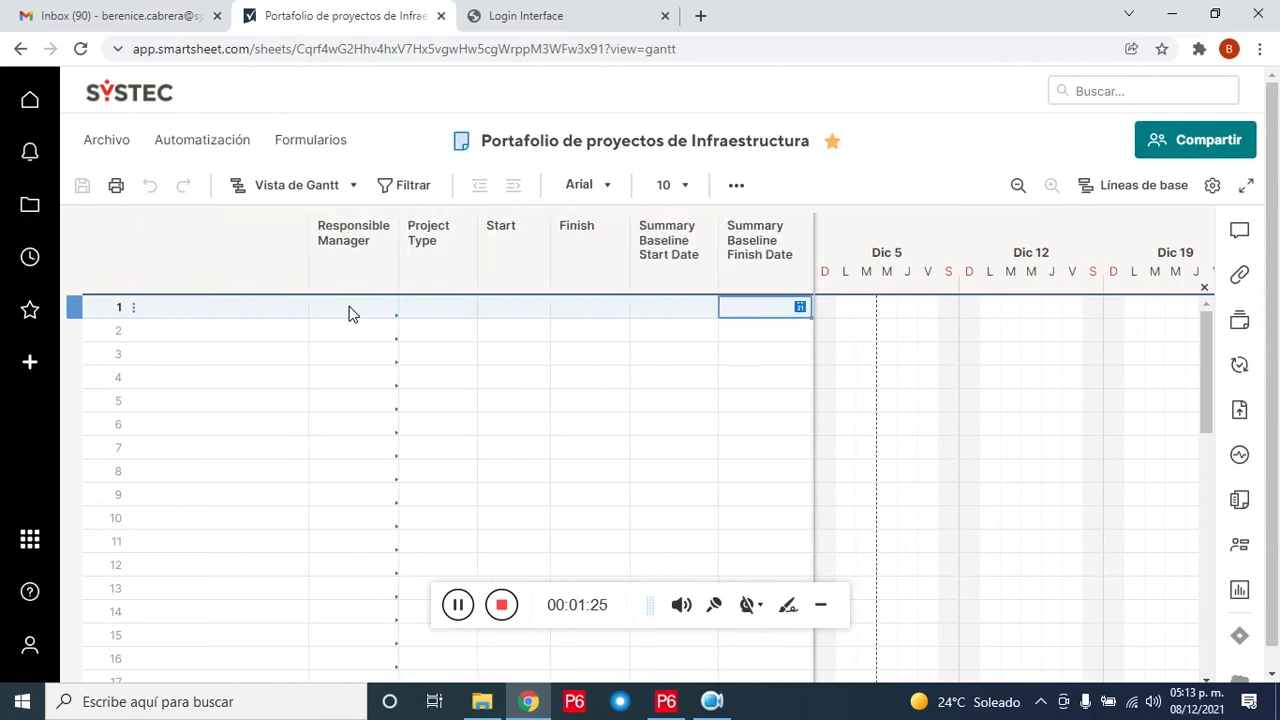
key("Tab")
key("Tab")
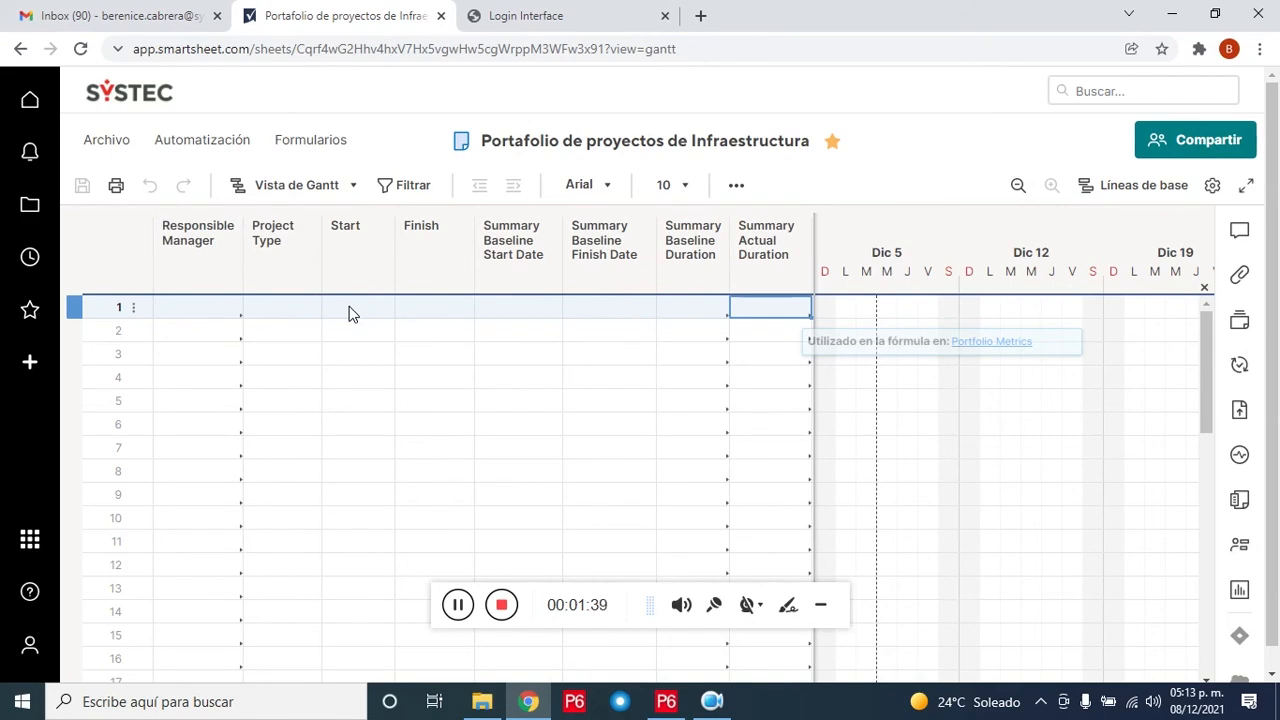
Step: Open the Portafolio de Infraestructura dashboard from Favorites, showing 0 projects, then return to the interface login page
left_click(38, 316)
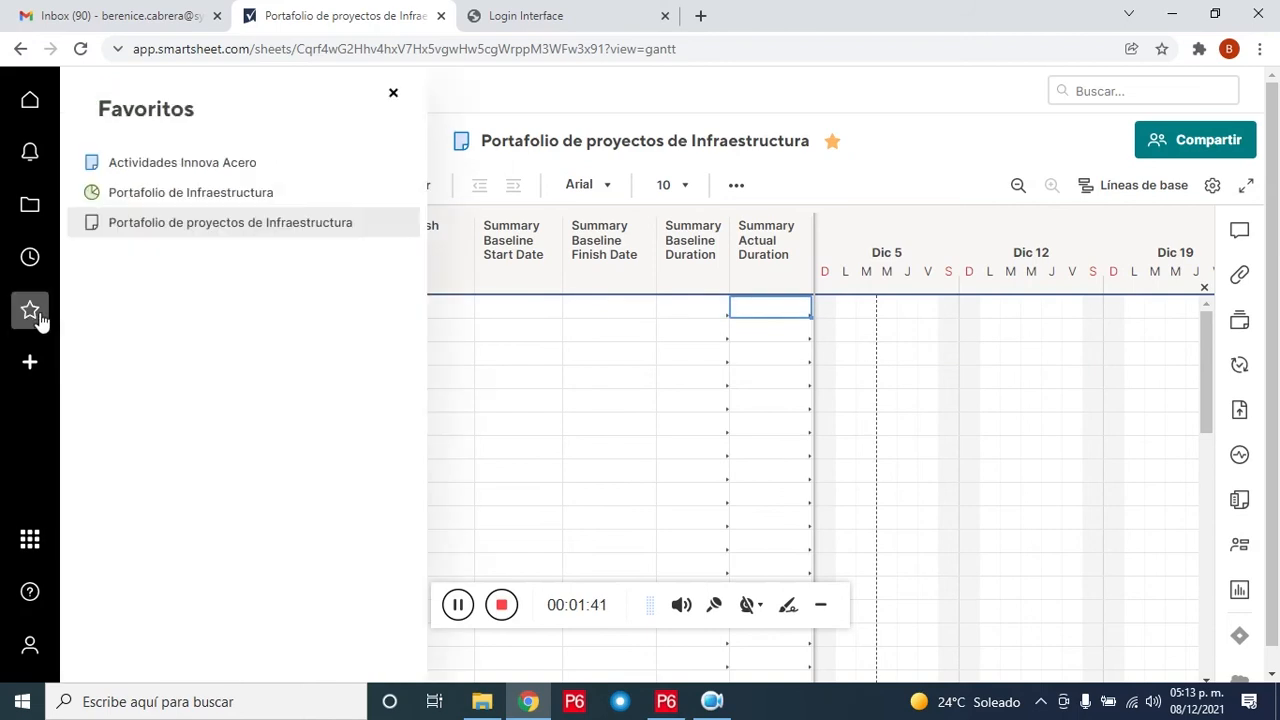
left_click(248, 205)
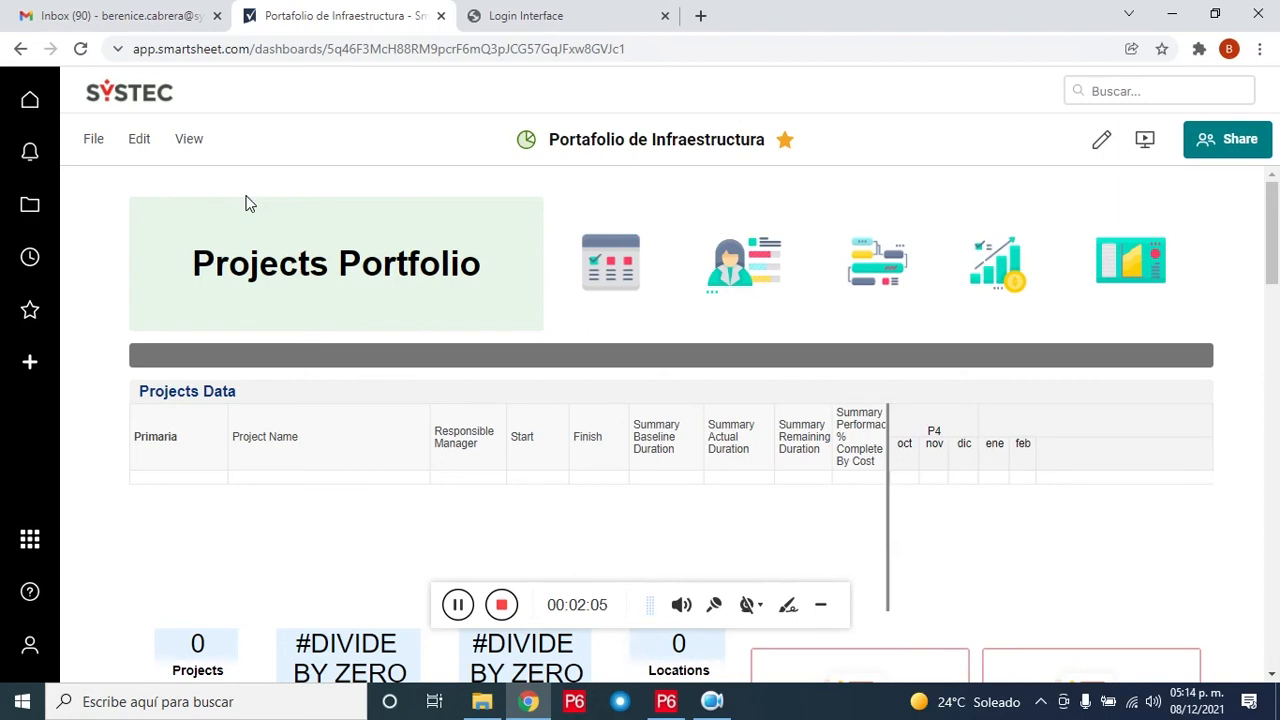
left_click(545, 15)
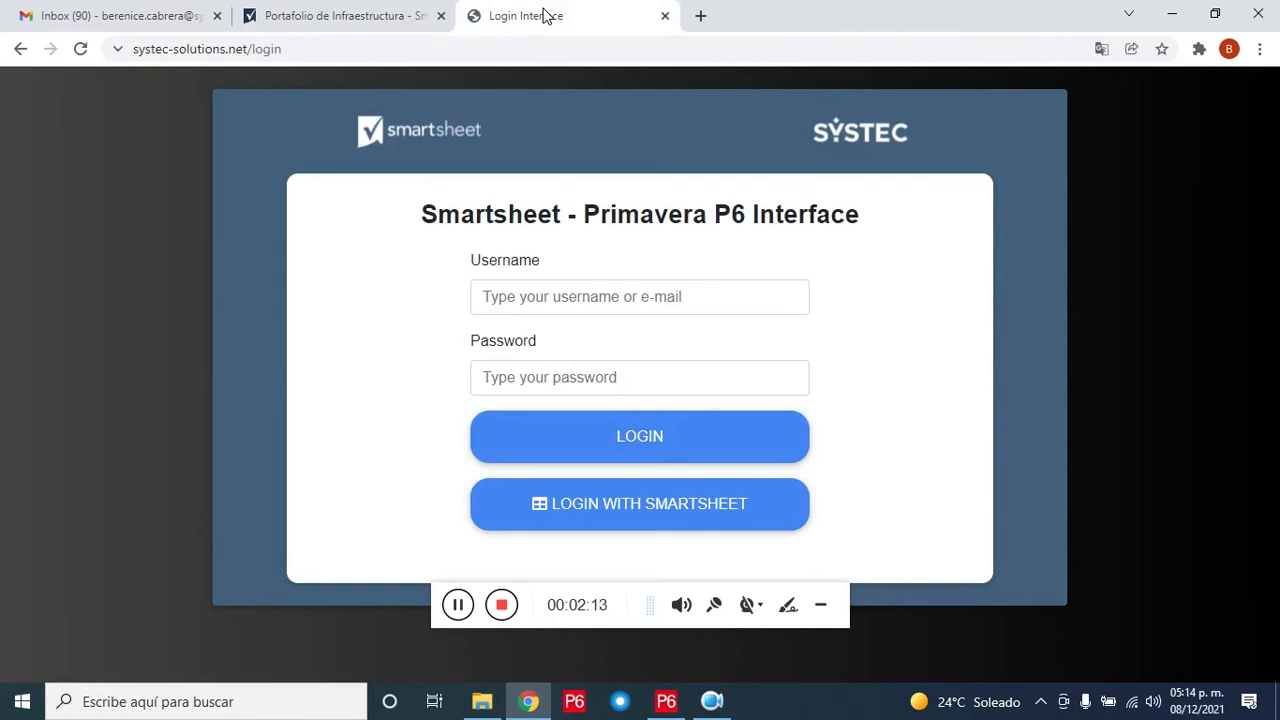
Step: Log in with the account username and password, re-entering the password after the first attempt fails
left_click(564, 296)
type("Ber")
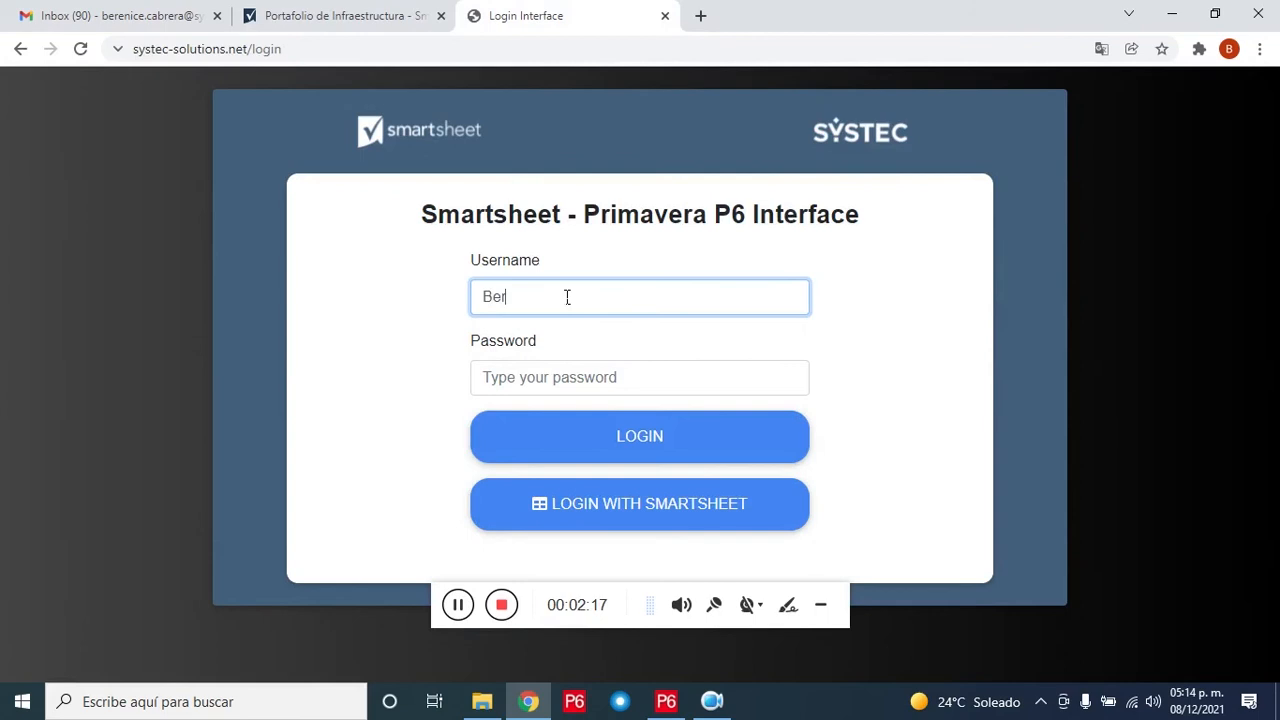
type("enice")
left_click(566, 394)
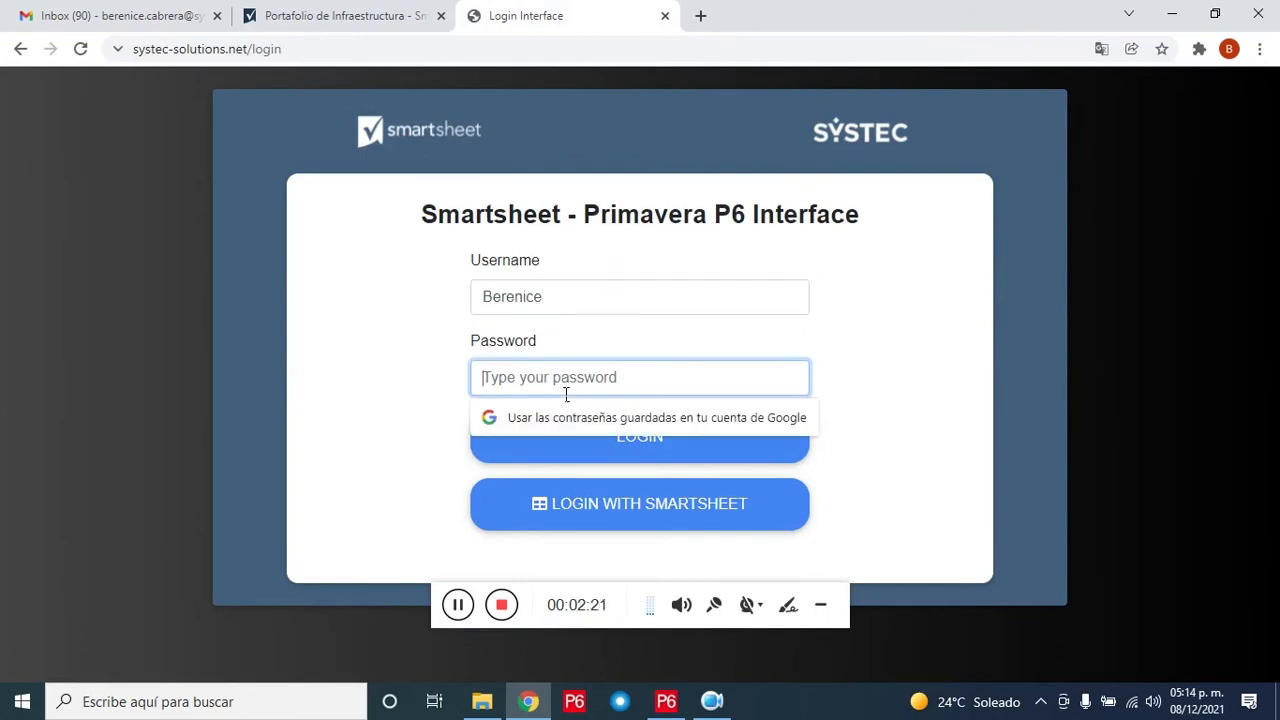
type("aaaaaa")
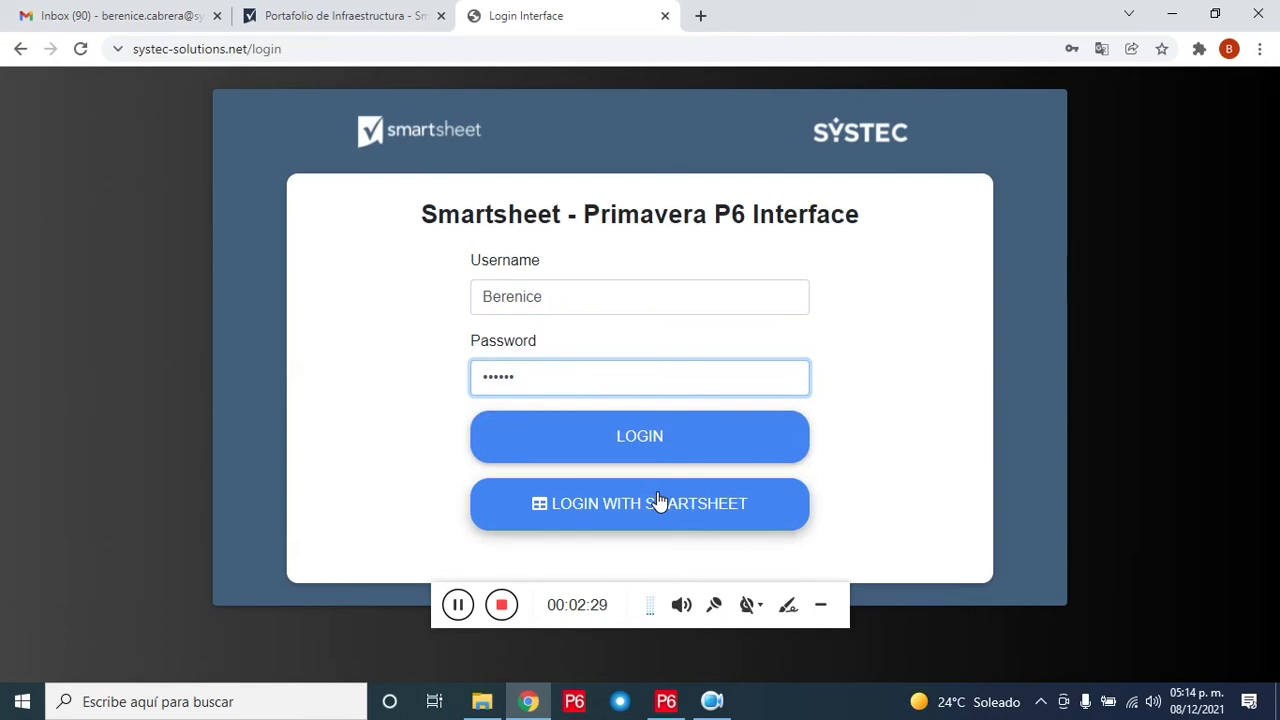
left_click(664, 450)
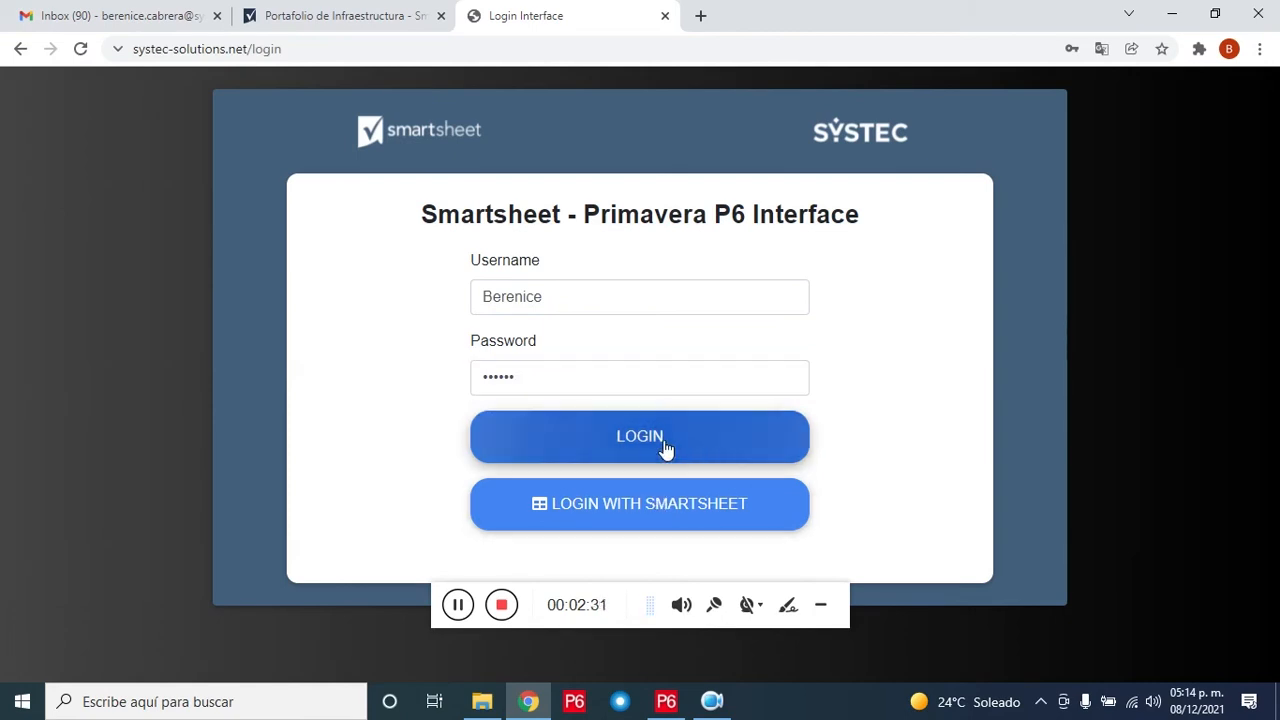
left_click(554, 383)
type("*****")
type("****")
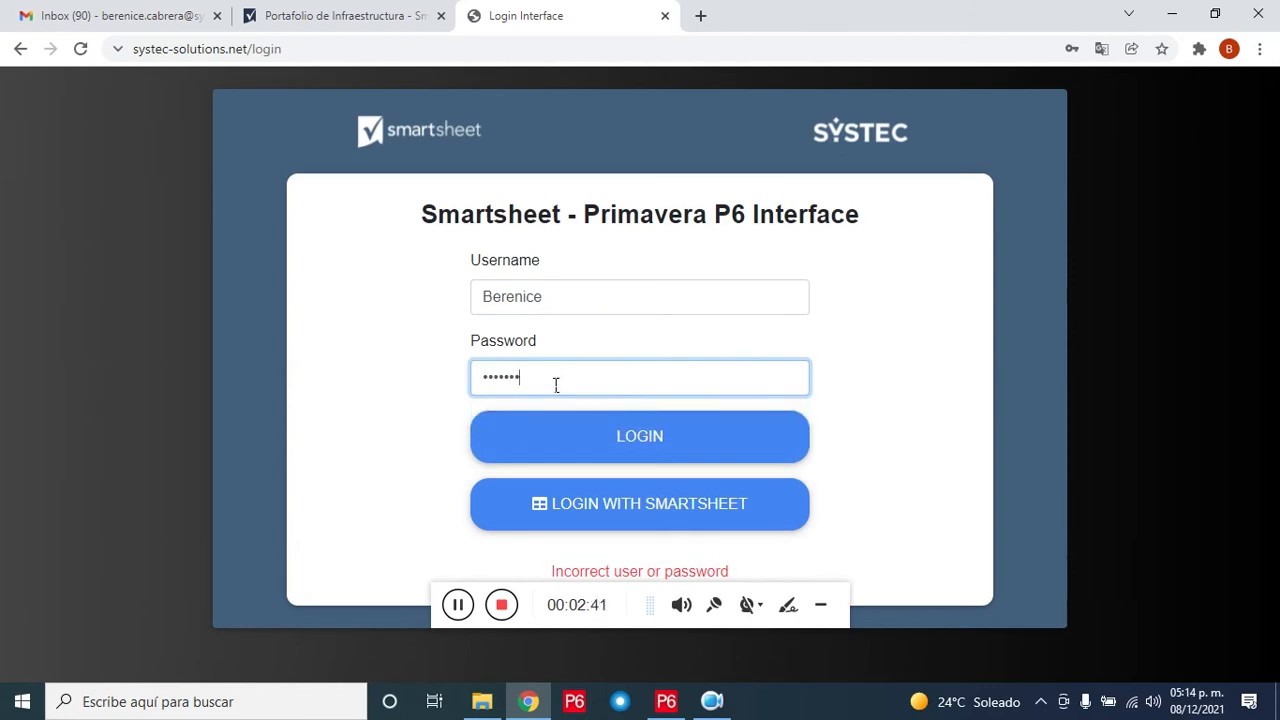
left_click(578, 441)
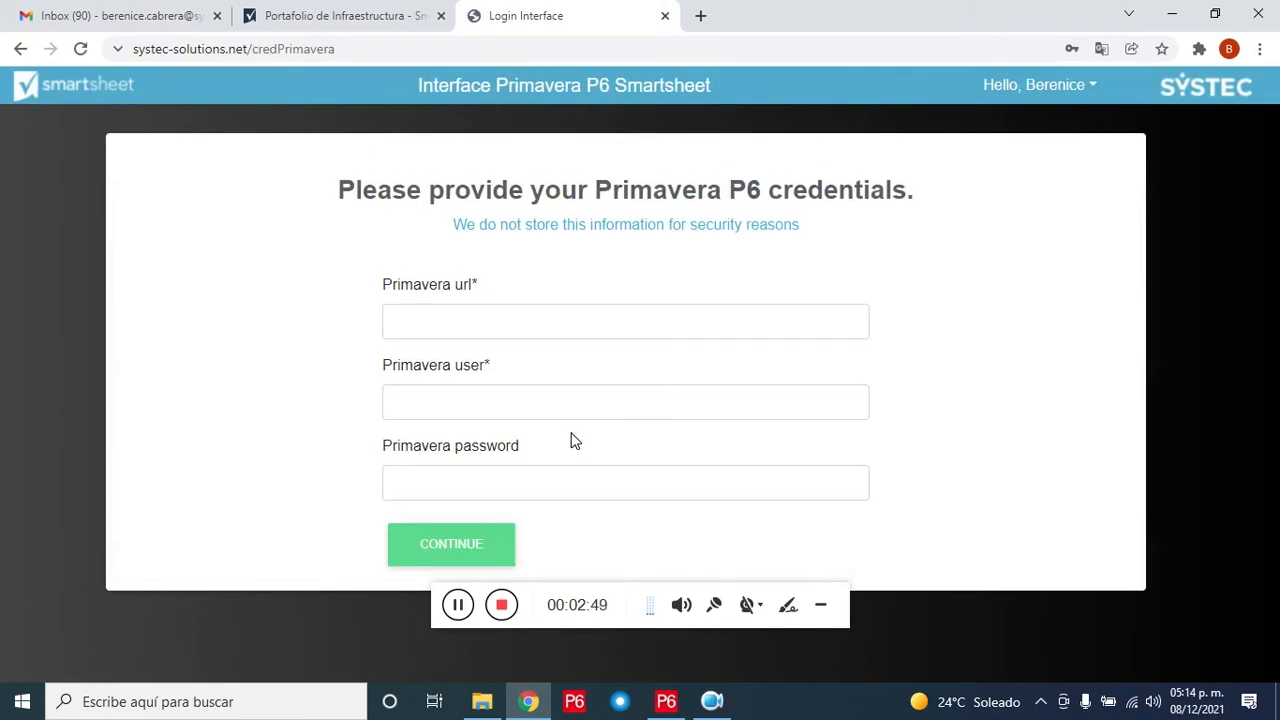
Step: Connect to Primavera P6 with the suggested services URL and the Primavera user name and password
left_click(571, 334)
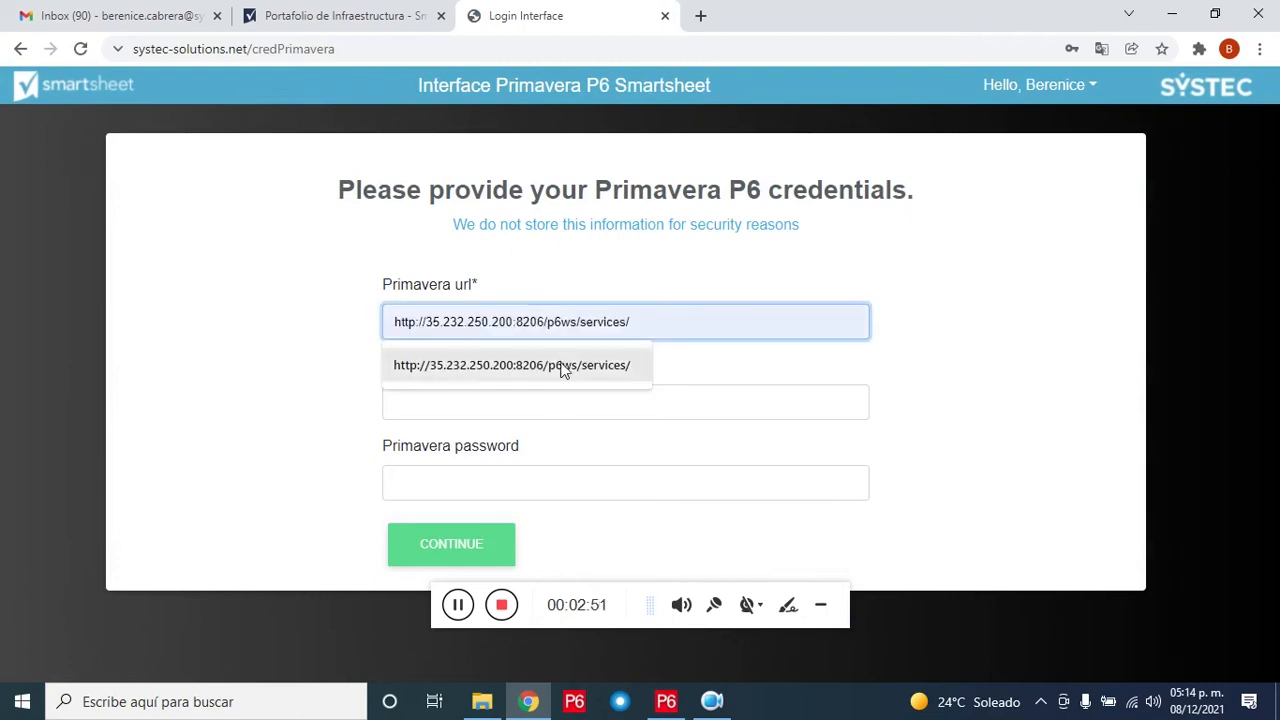
left_click(567, 371)
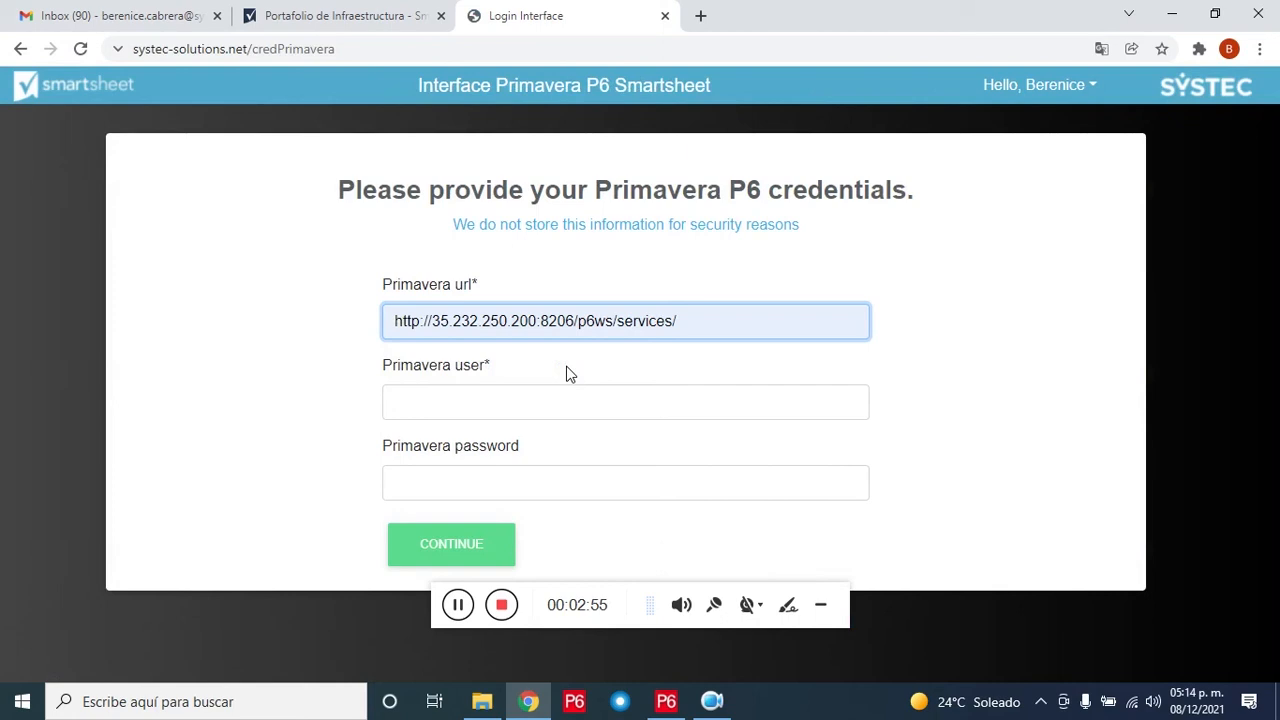
left_click(575, 407)
type("admin")
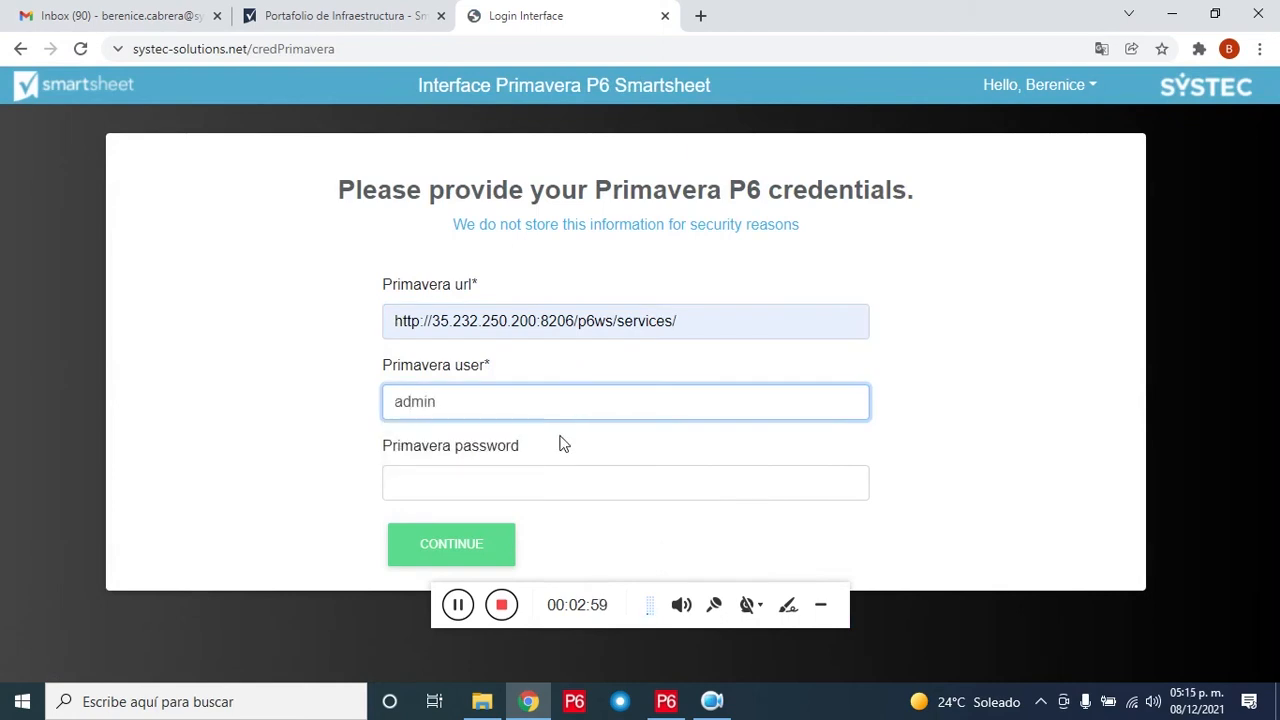
left_click(566, 491)
type("admin")
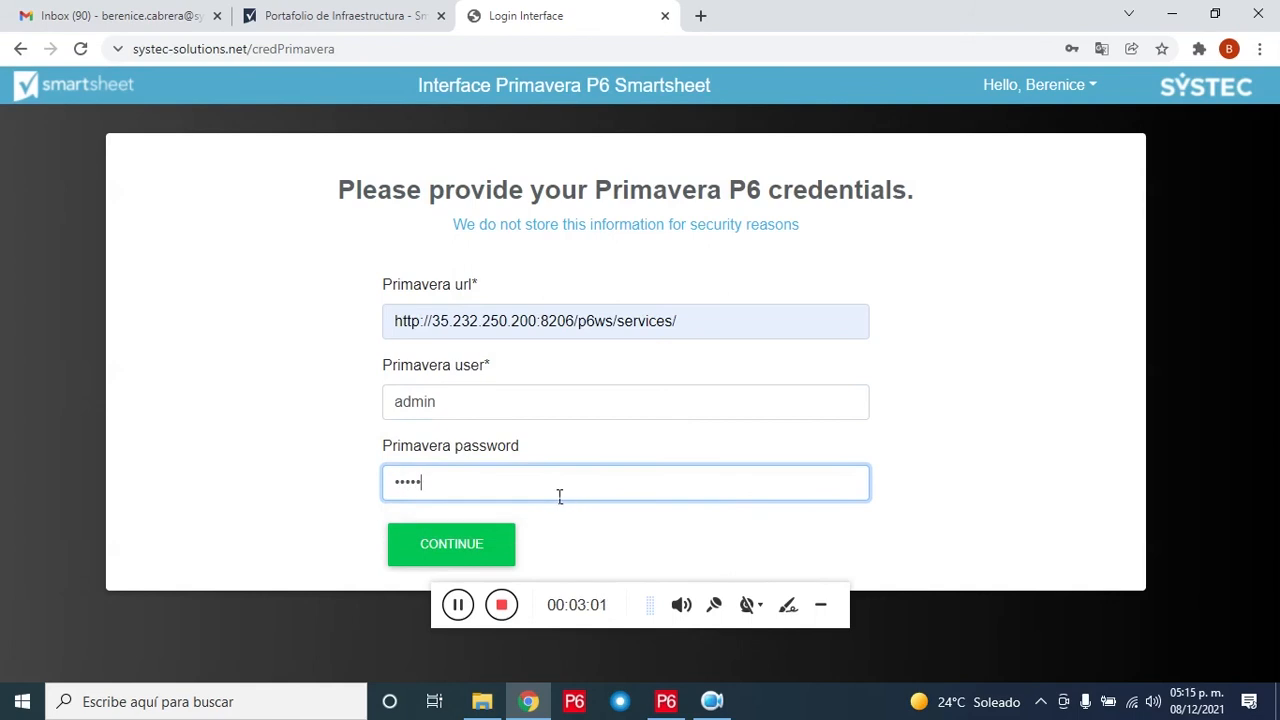
left_click(476, 550)
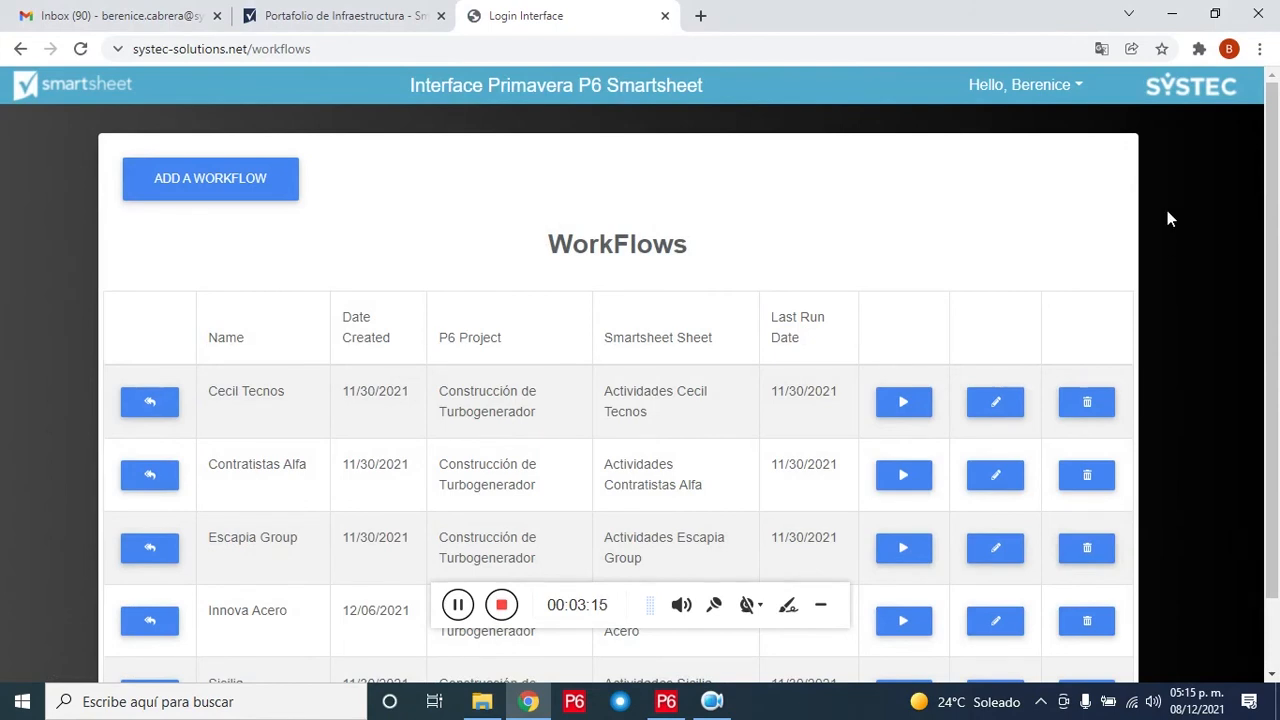
Step: Choose Portfolio workflows from the Hello user account menu
left_click(1089, 90)
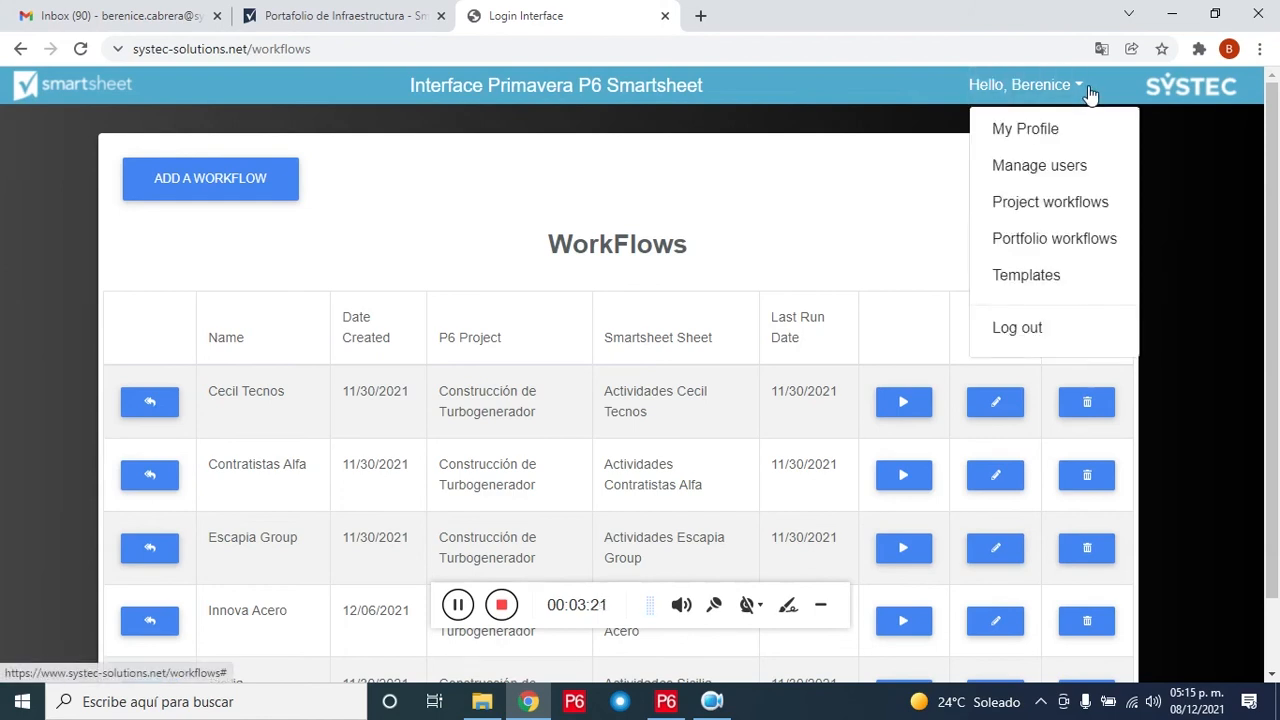
left_click(1100, 243)
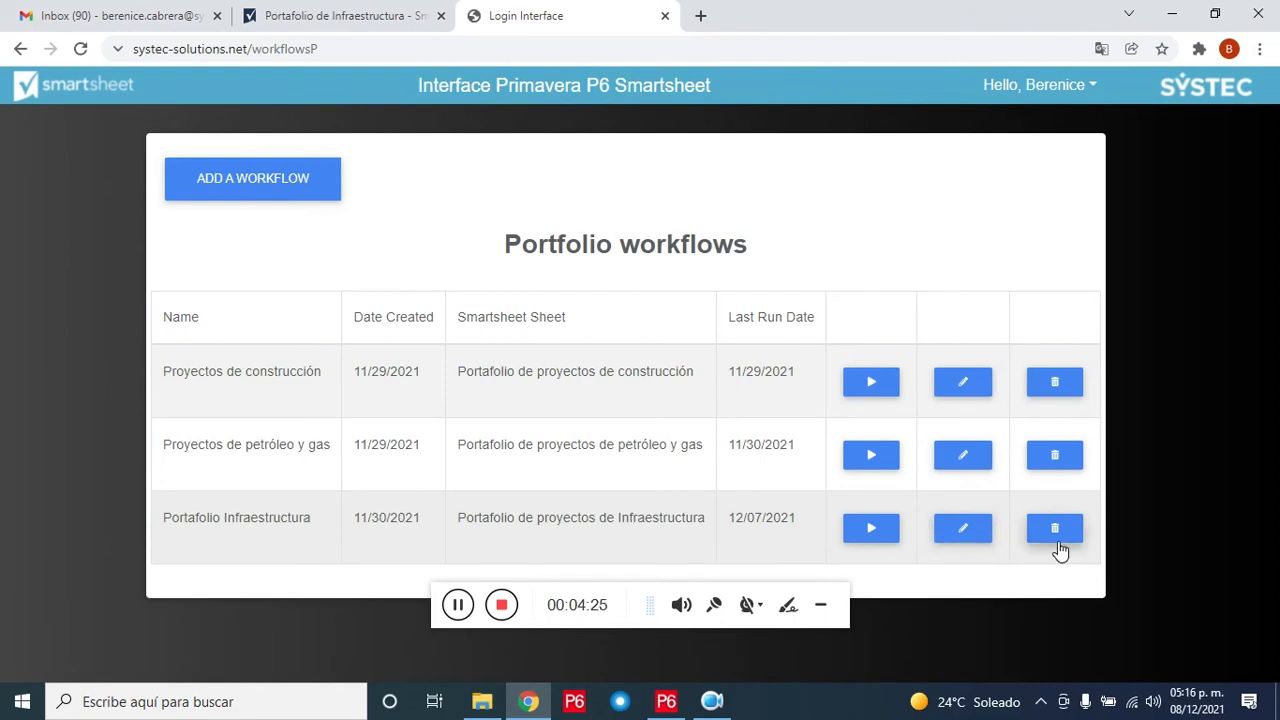
Step: Edit the Portafolio Infraestructura workflow, linked to the Portafolio de proyectos de Infraestructura sheet
left_click(969, 536)
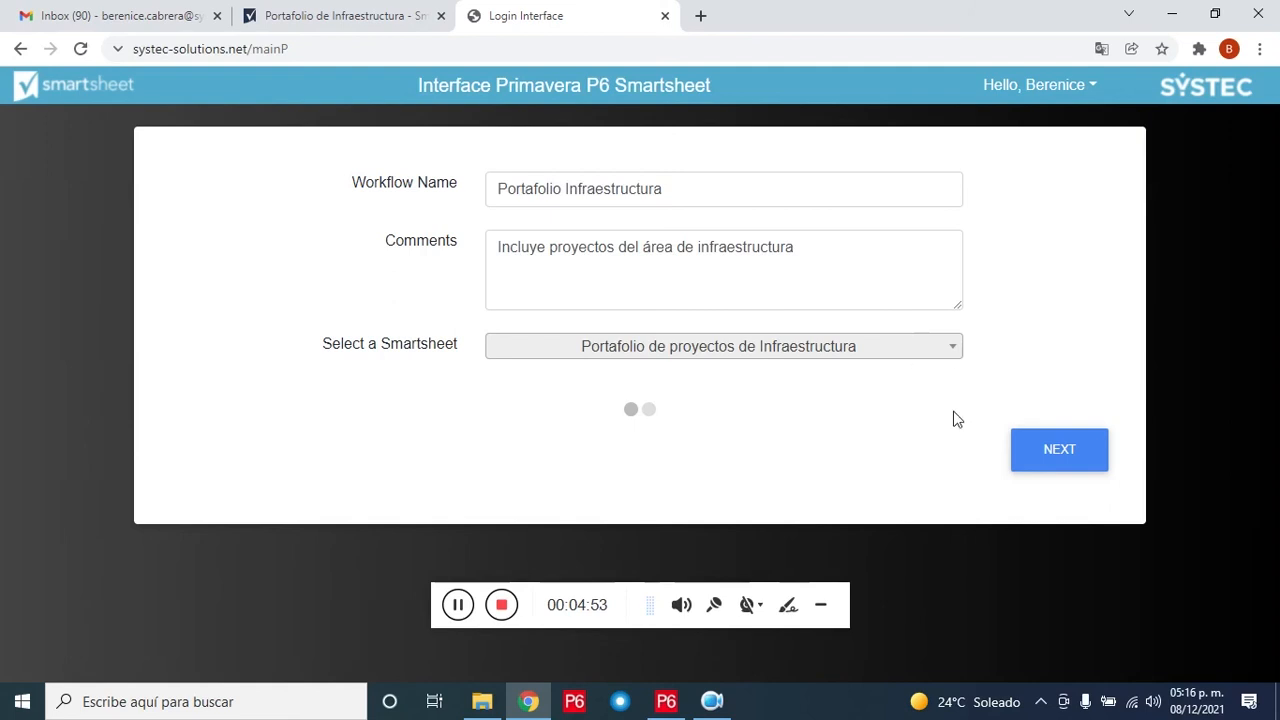
Step: Continue to the column bindings and review them: FinishDate to Finish, Id to Project ID, Name to Project Name
left_click(1043, 455)
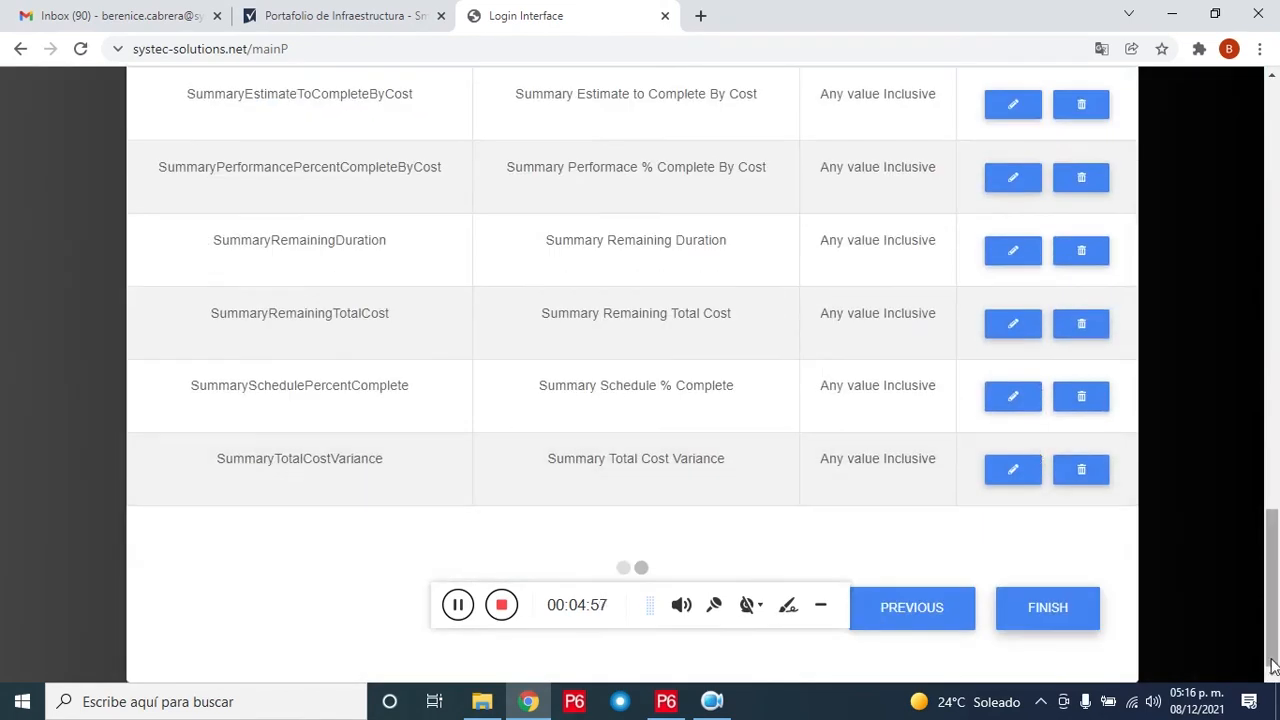
left_click_drag(1271, 648, 1276, 230)
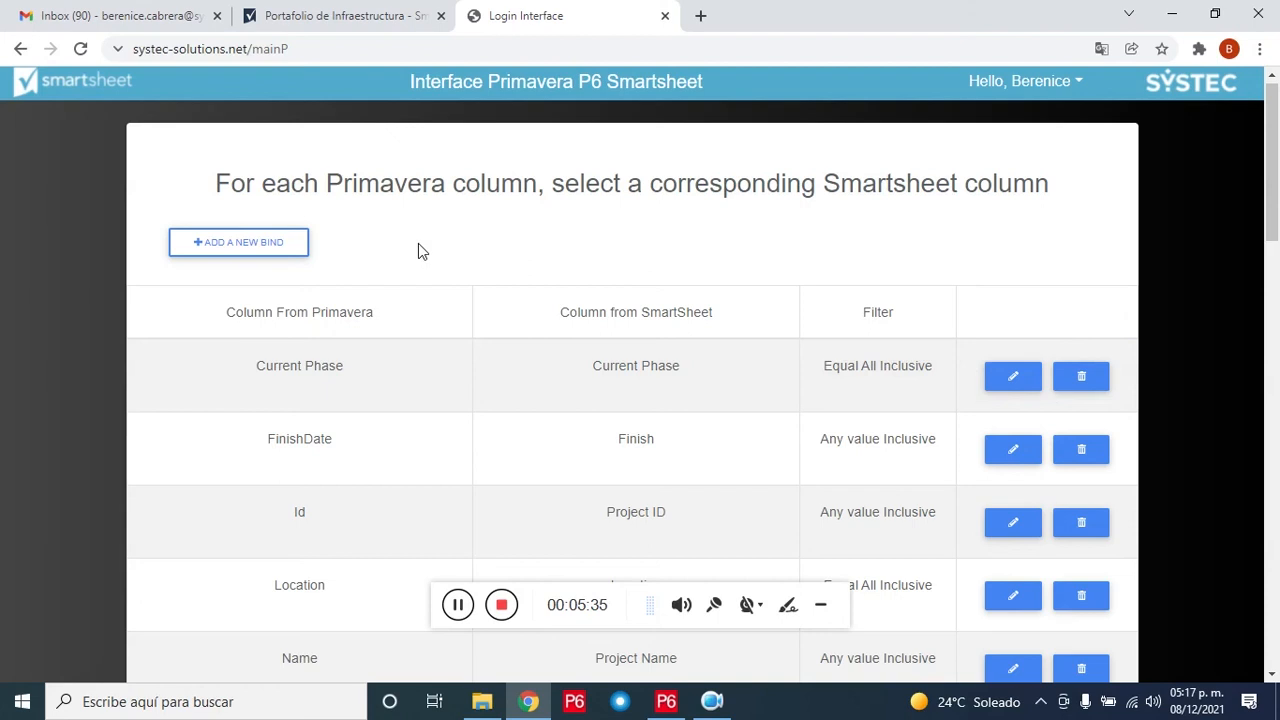
Step: Bind Project Codes > Project Type to the Smartsheet Project Type column, filtered to INF, and finish the workflow
left_click(283, 243)
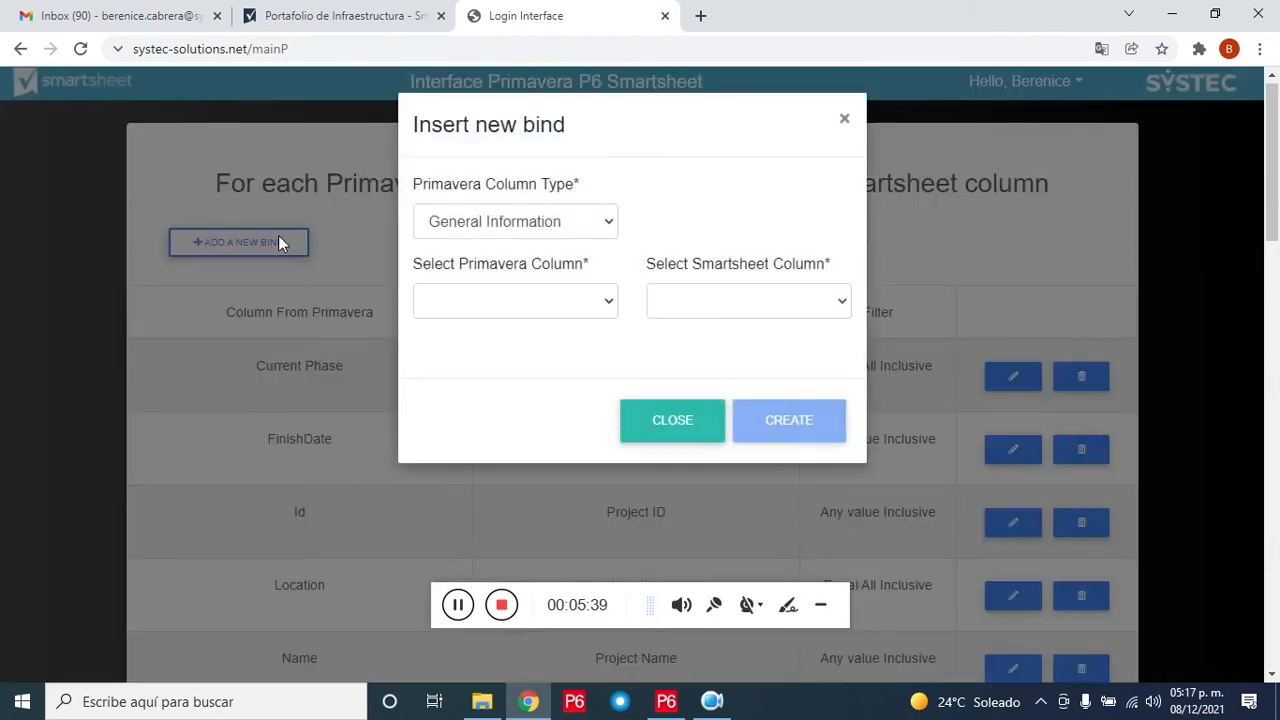
left_click(610, 224)
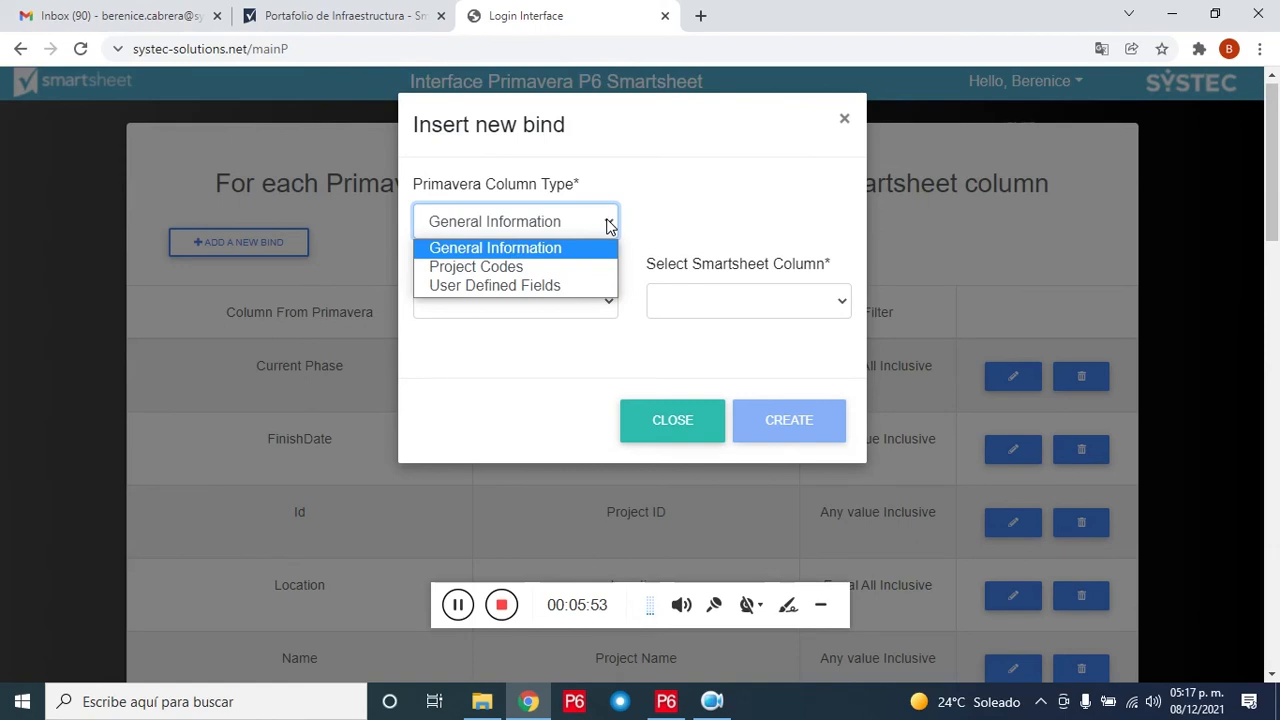
left_click(600, 268)
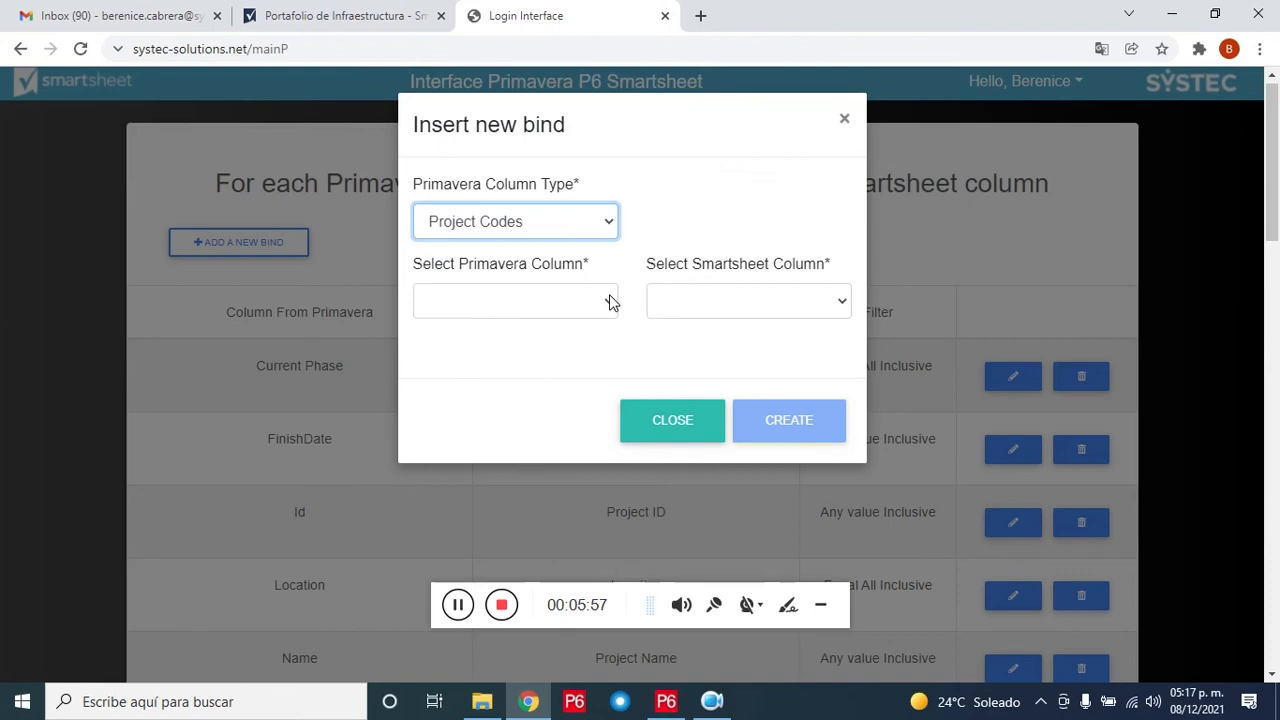
left_click(612, 302)
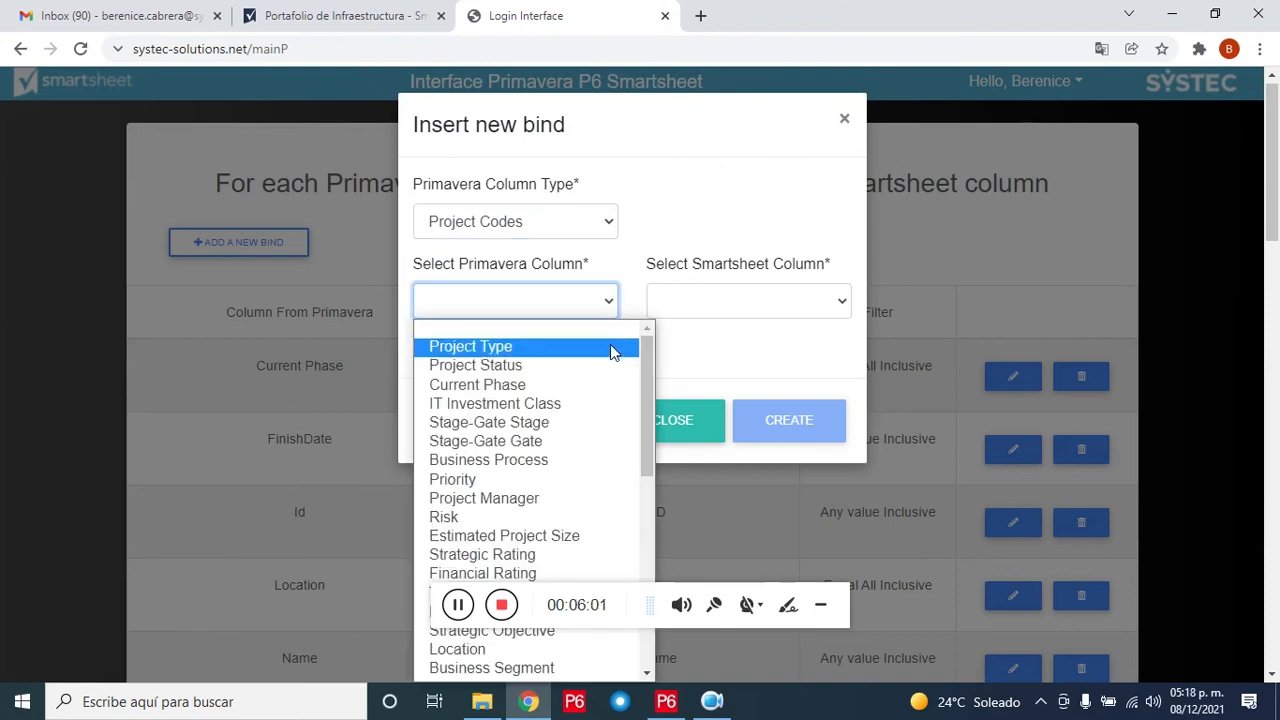
left_click(612, 346)
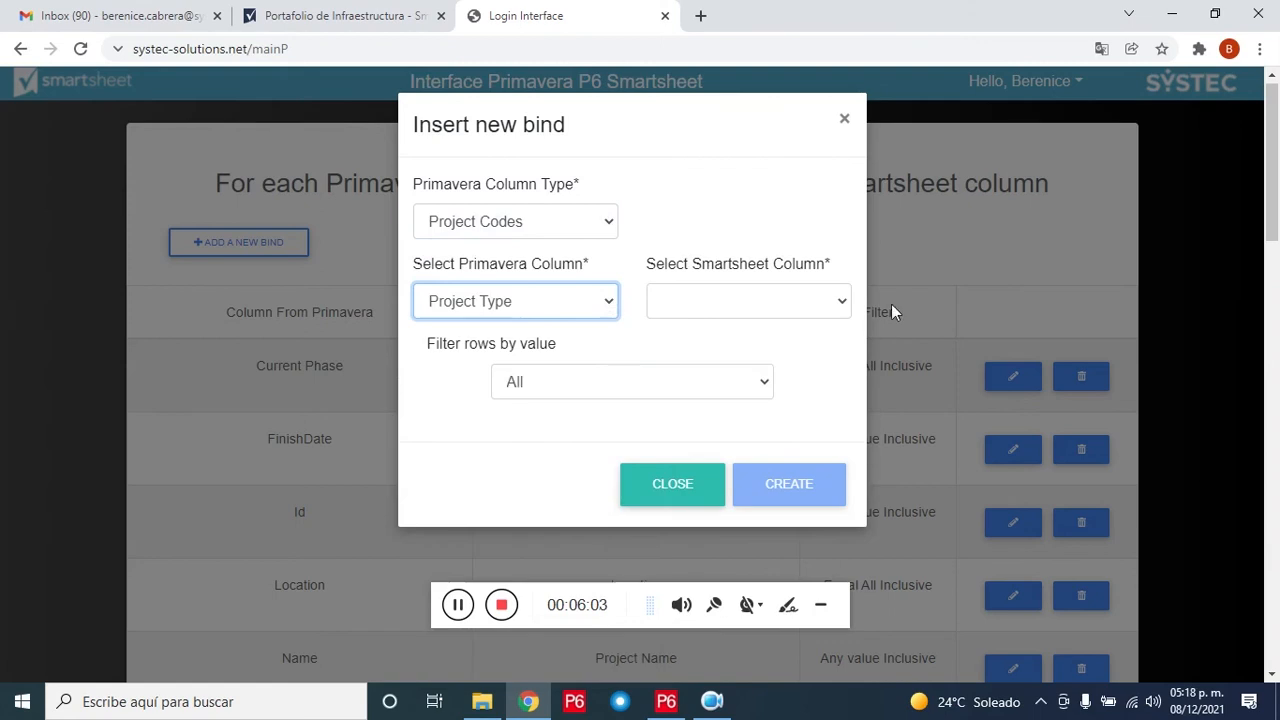
left_click(837, 305)
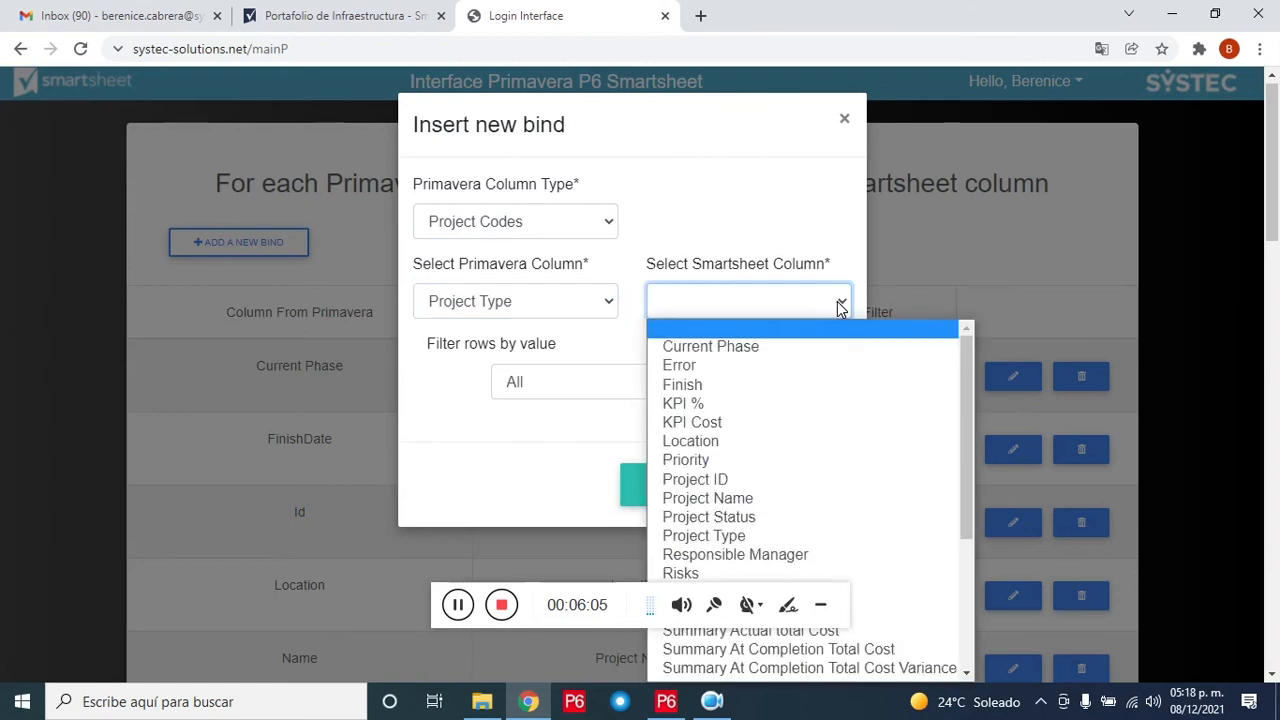
left_click(818, 536)
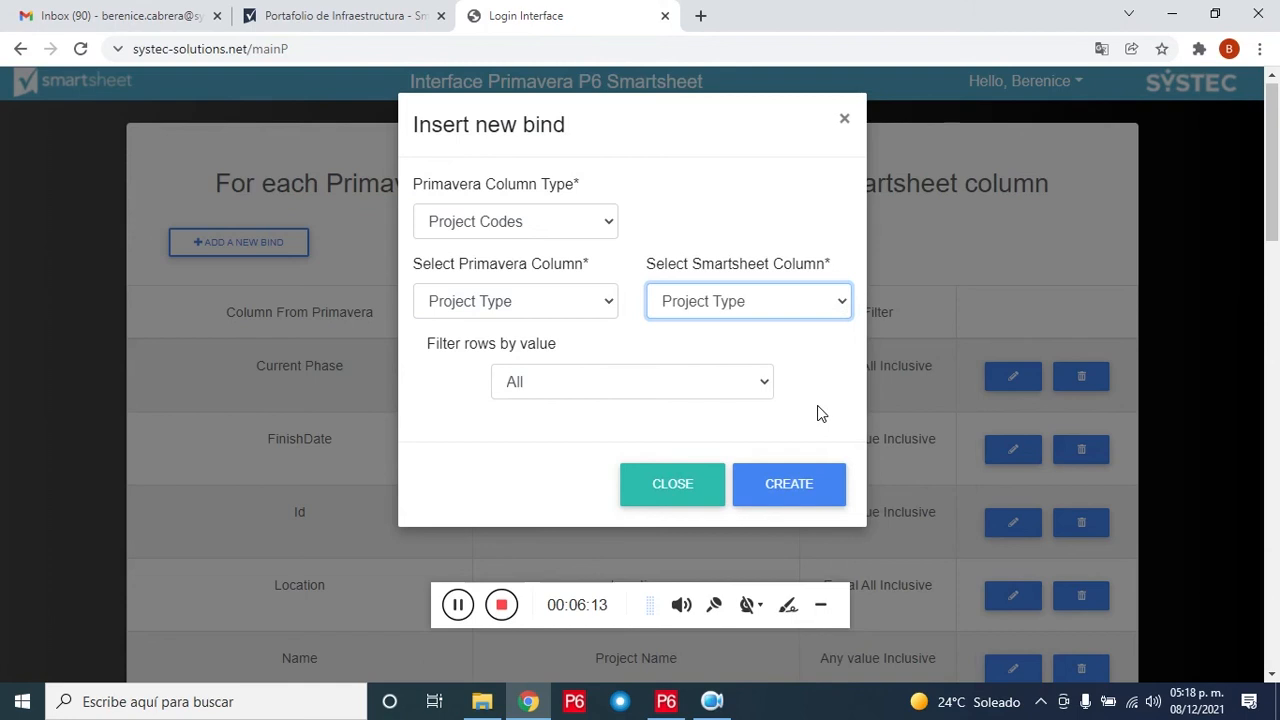
left_click(765, 385)
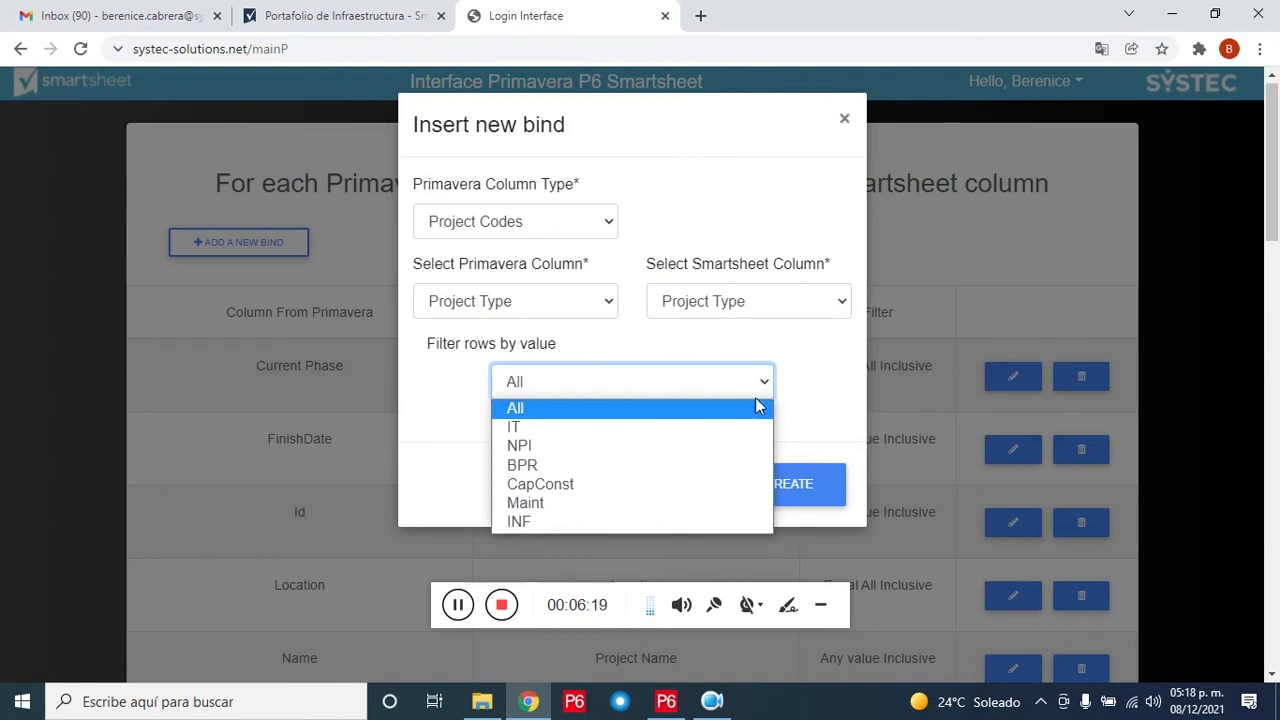
left_click(731, 520)
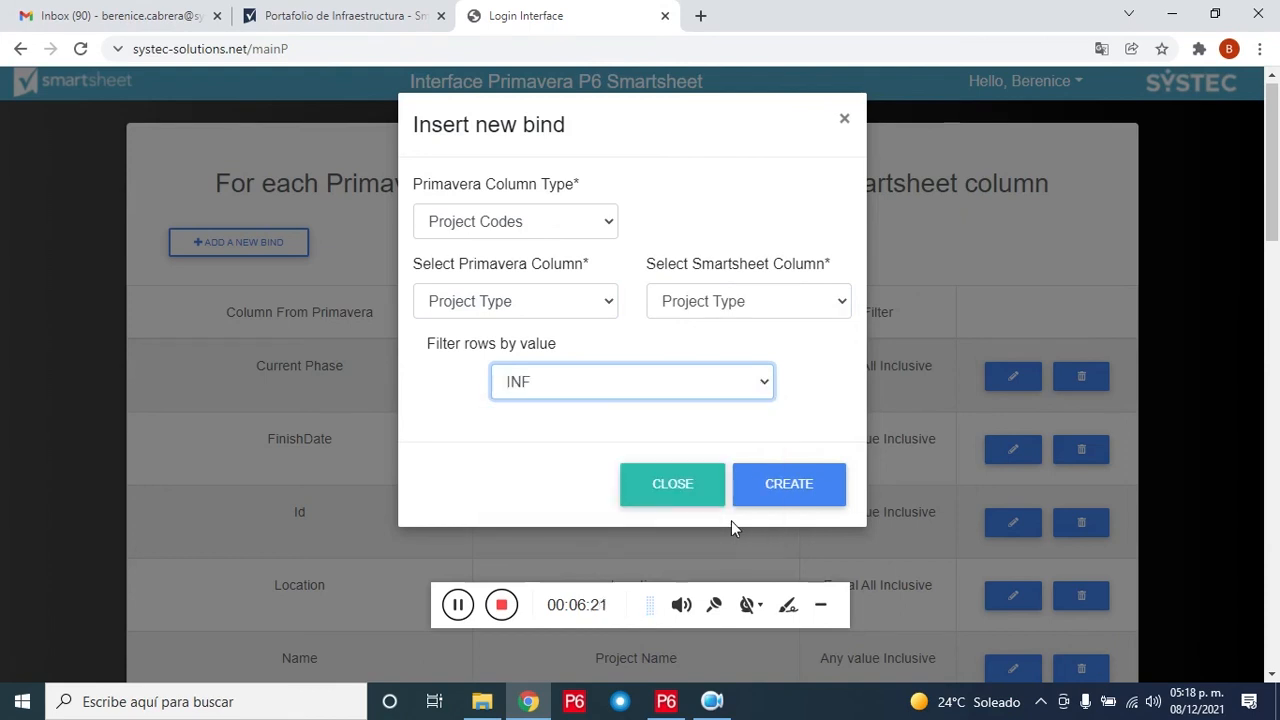
left_click(789, 484)
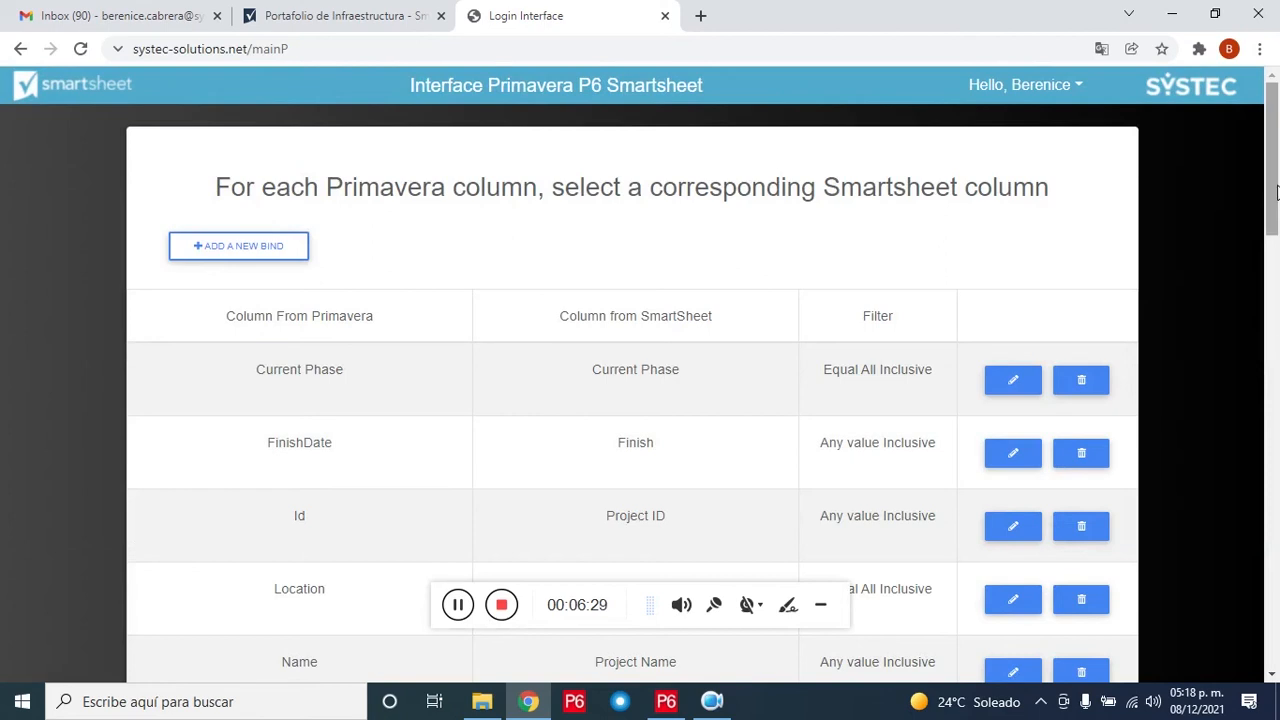
left_click_drag(1277, 192, 1277, 640)
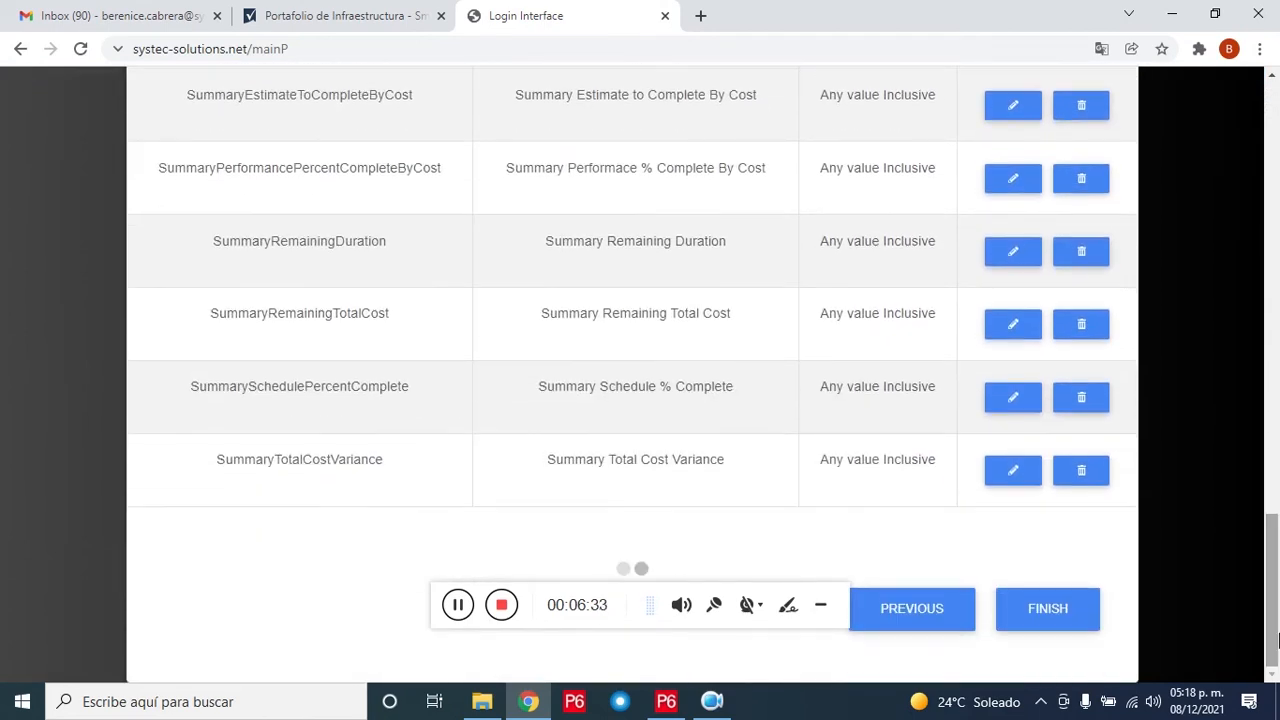
left_click(1080, 622)
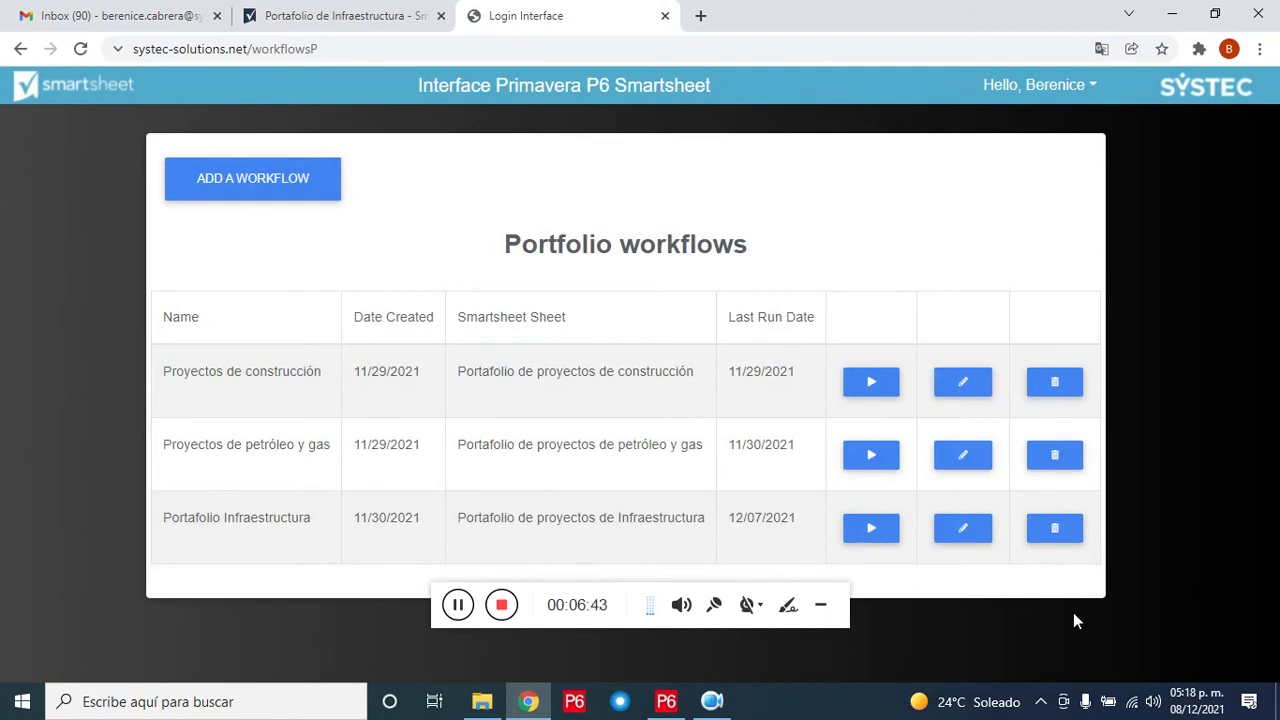
Step: Run and confirm the Portafolio Infraestructura workflow, dismiss the Success message, then switch to the Smartsheet dashboard
left_click(886, 537)
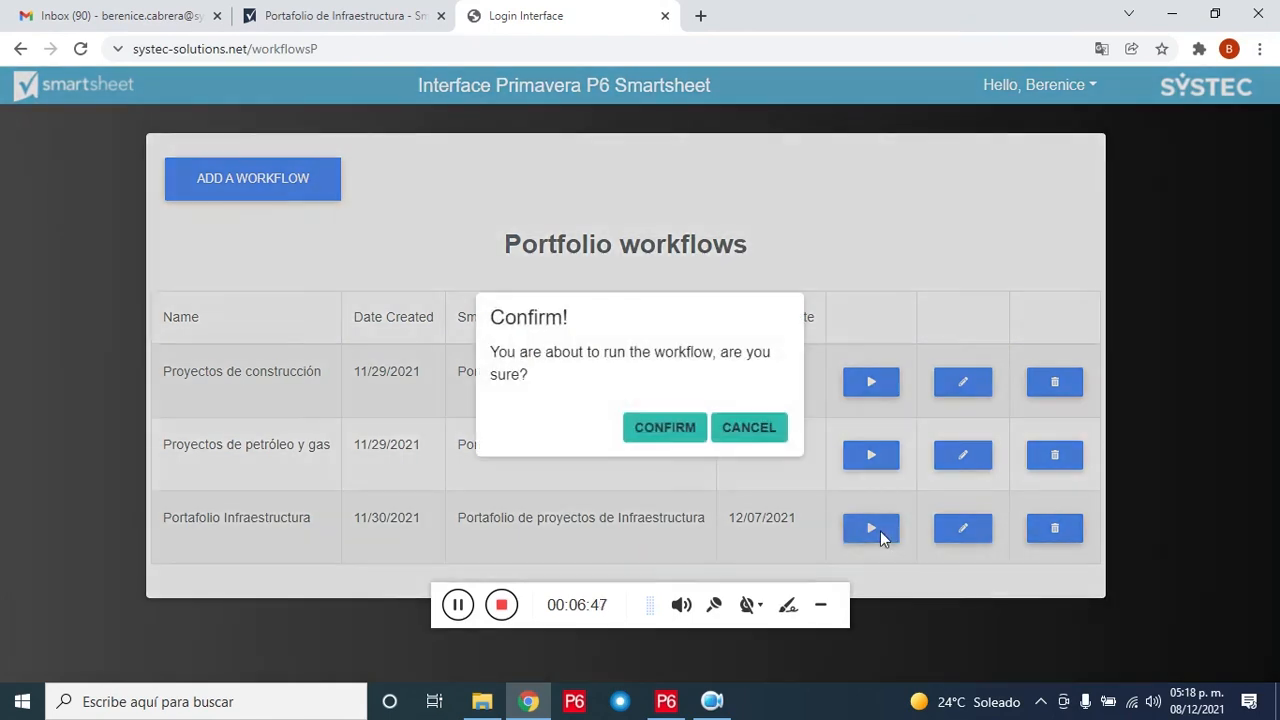
left_click(651, 430)
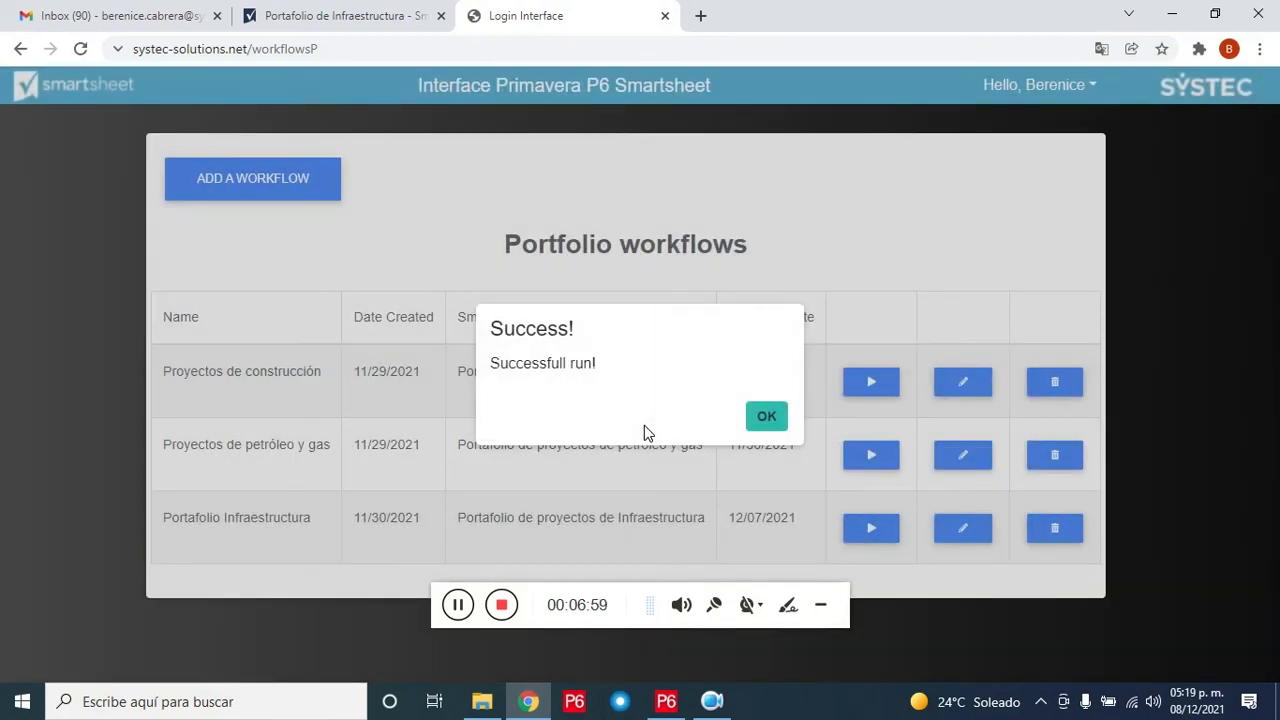
left_click(770, 427)
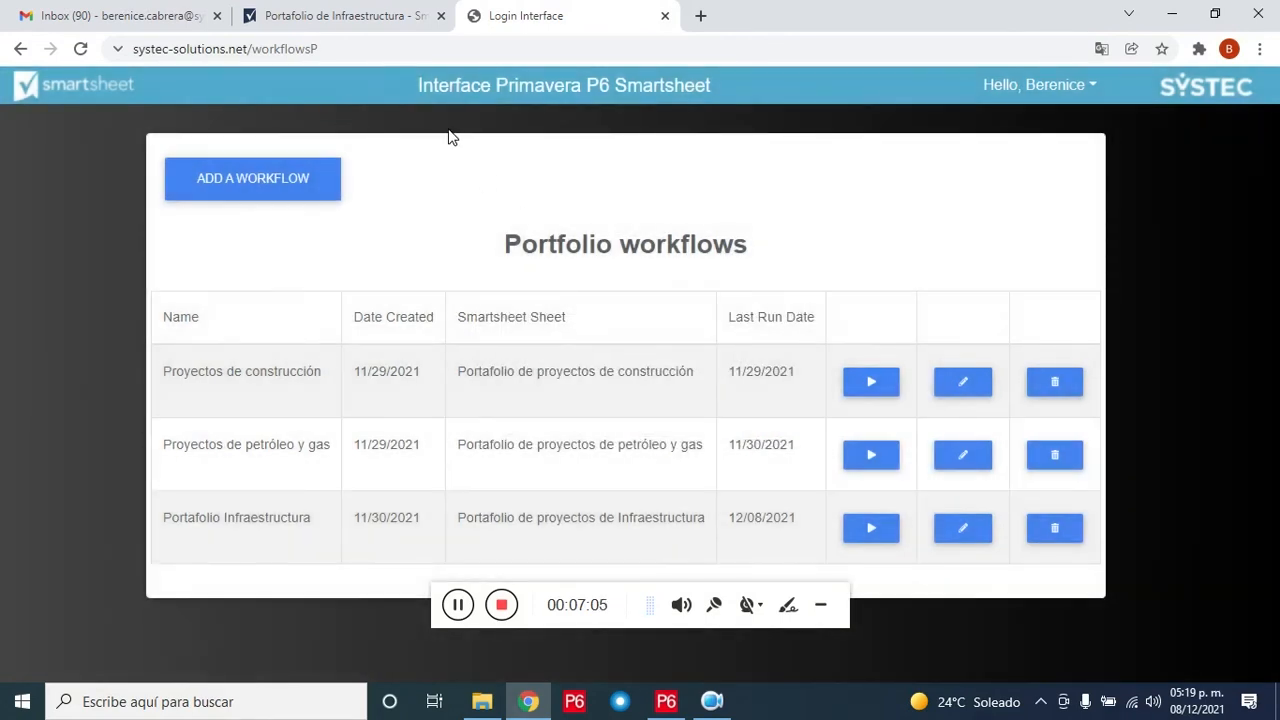
left_click(340, 17)
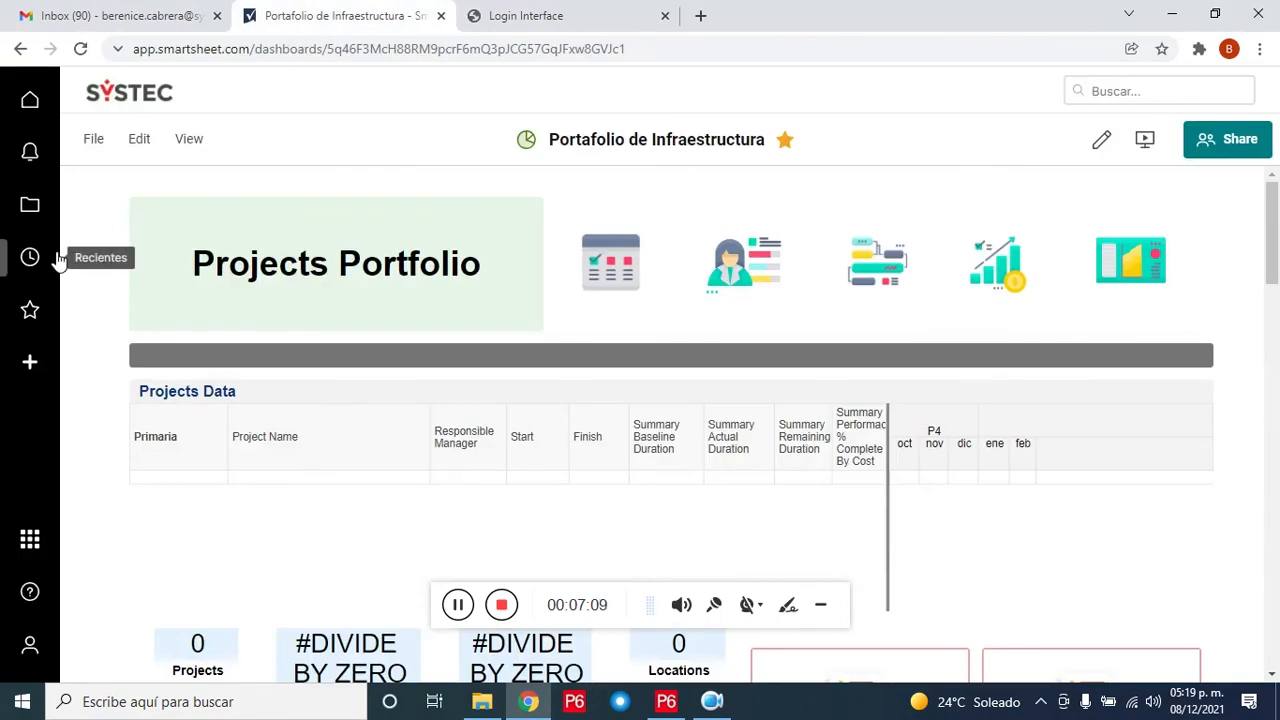
Step: Open the Portafolio de proyectos de Infraestructura sheet and check Presa Tunal en Durango's duration and cost figures
left_click(32, 310)
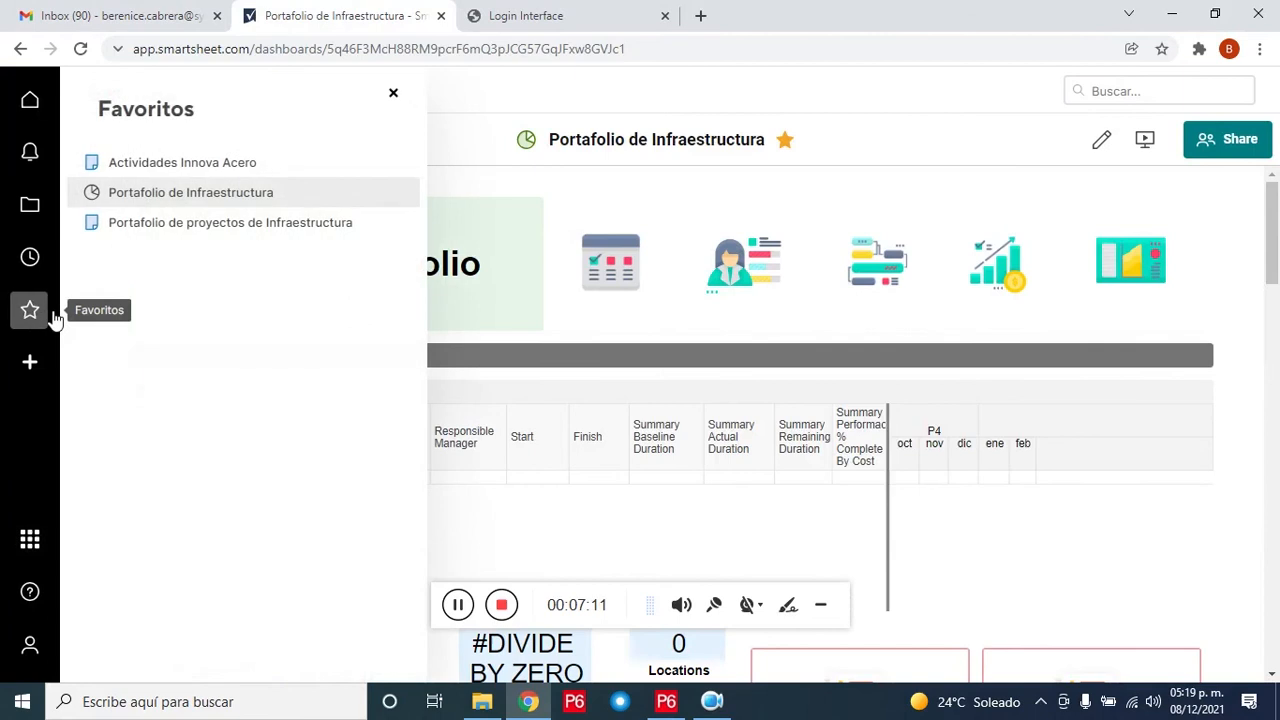
left_click(243, 235)
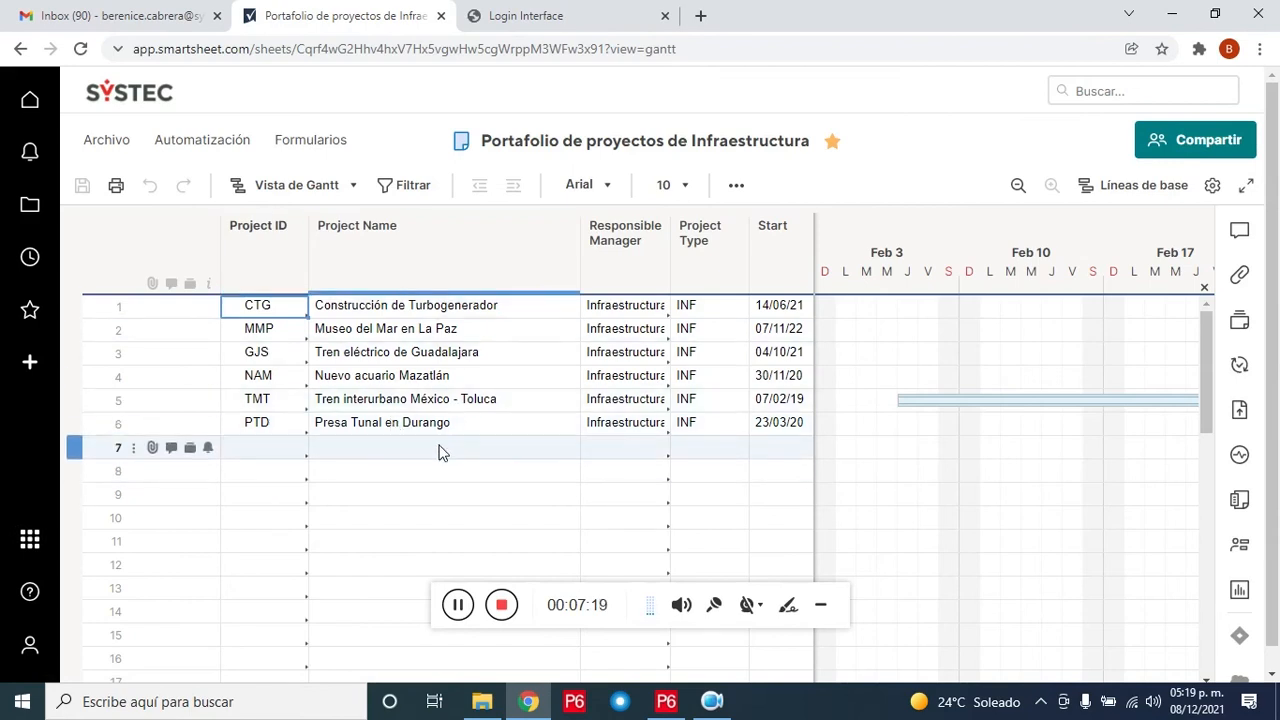
left_click(523, 422)
key("Right")
key("Right")
key("Right")
key("Right")
key("Right")
key("Right")
key("Right")
key("Right")
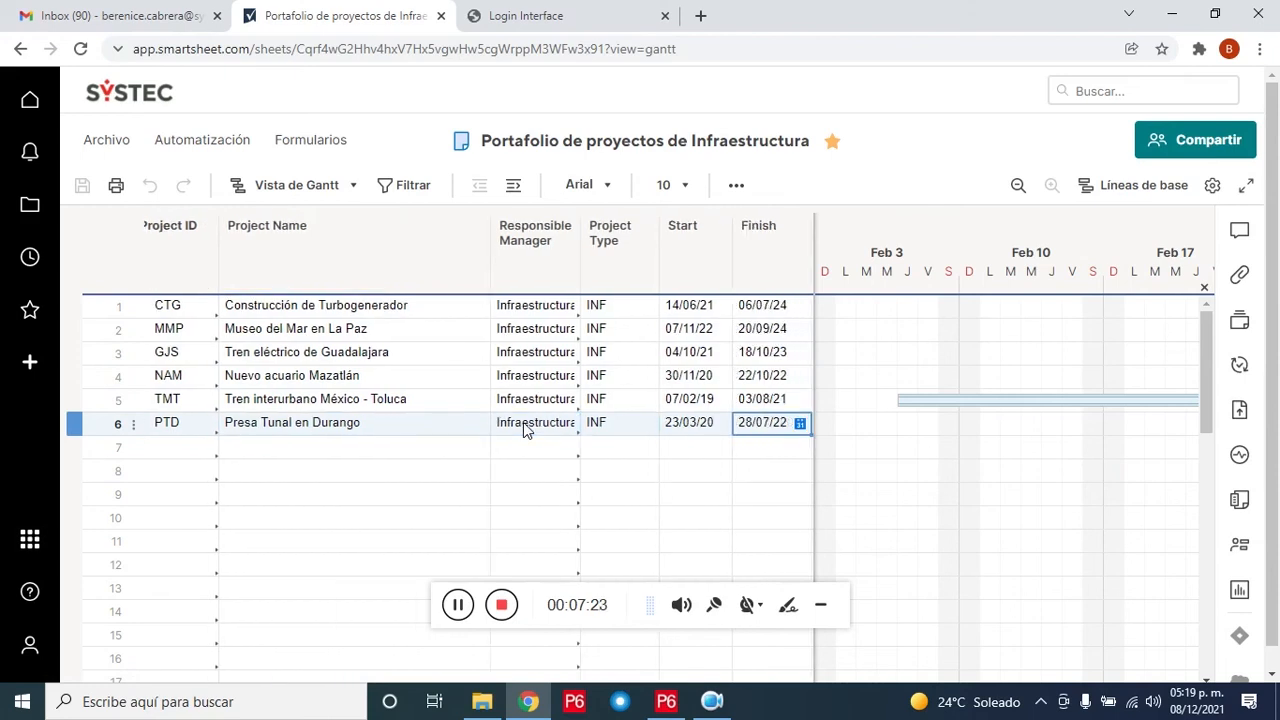
key("Right")
key("Right")
key("Right")
key("Right")
key("Right")
key("Right")
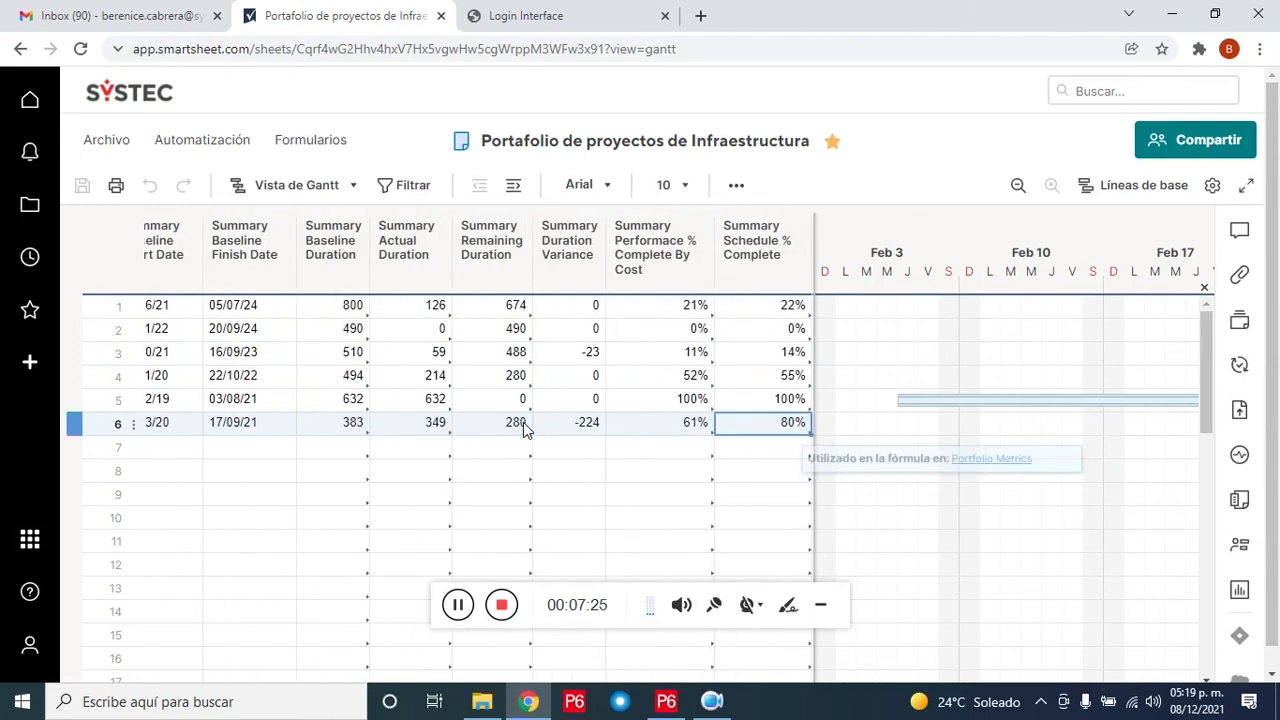
key("Right")
key("Right")
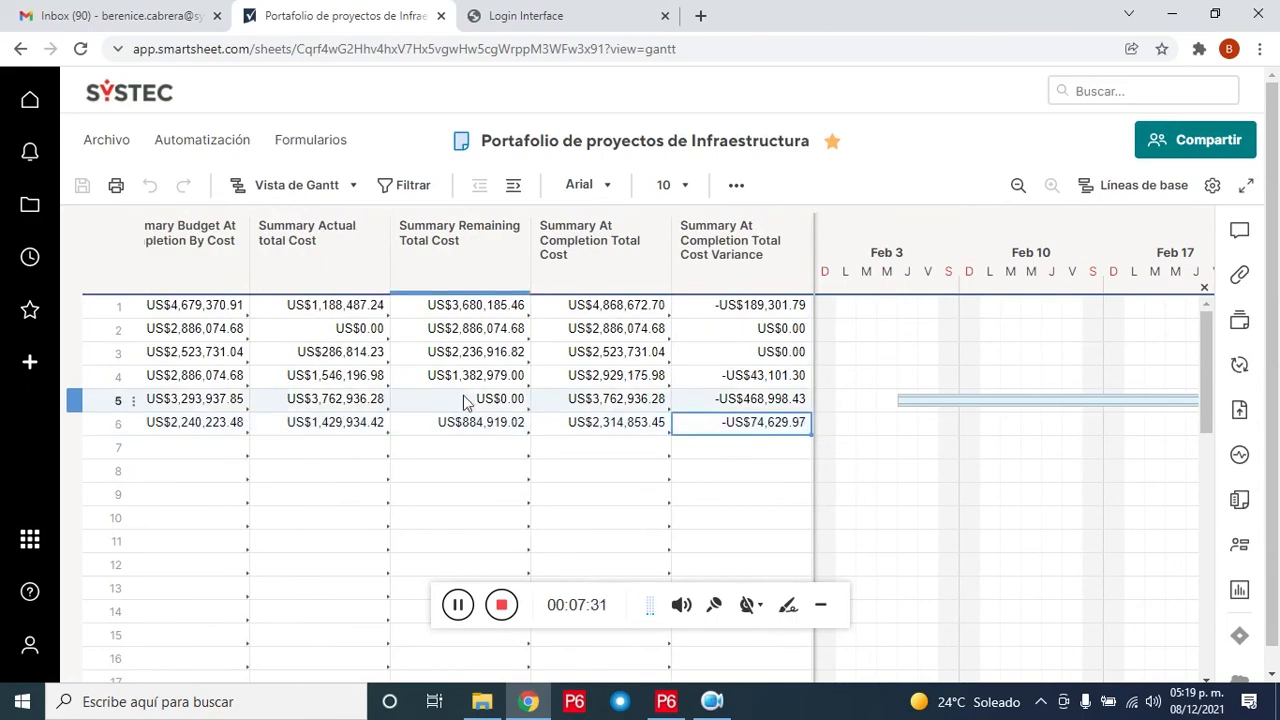
left_click(45, 315)
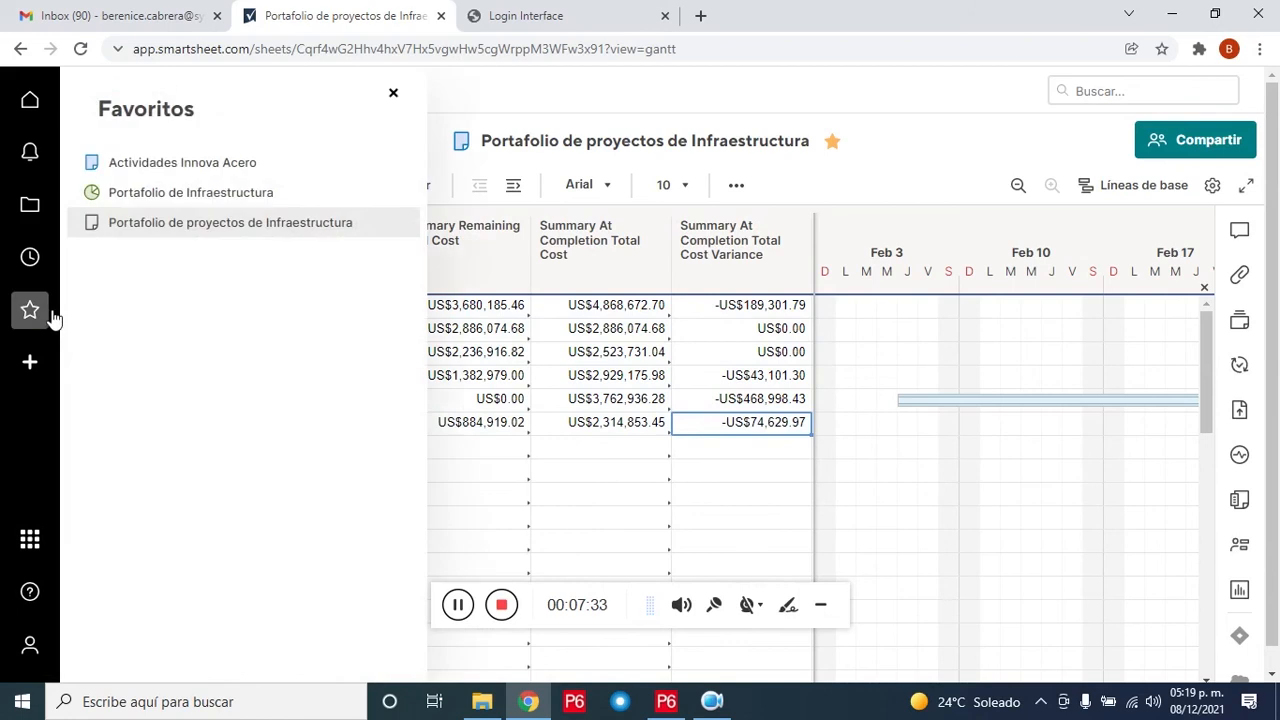
Step: Open the Portafolio de Infraestructura dashboard and scroll down to its Projects Data
left_click(219, 195)
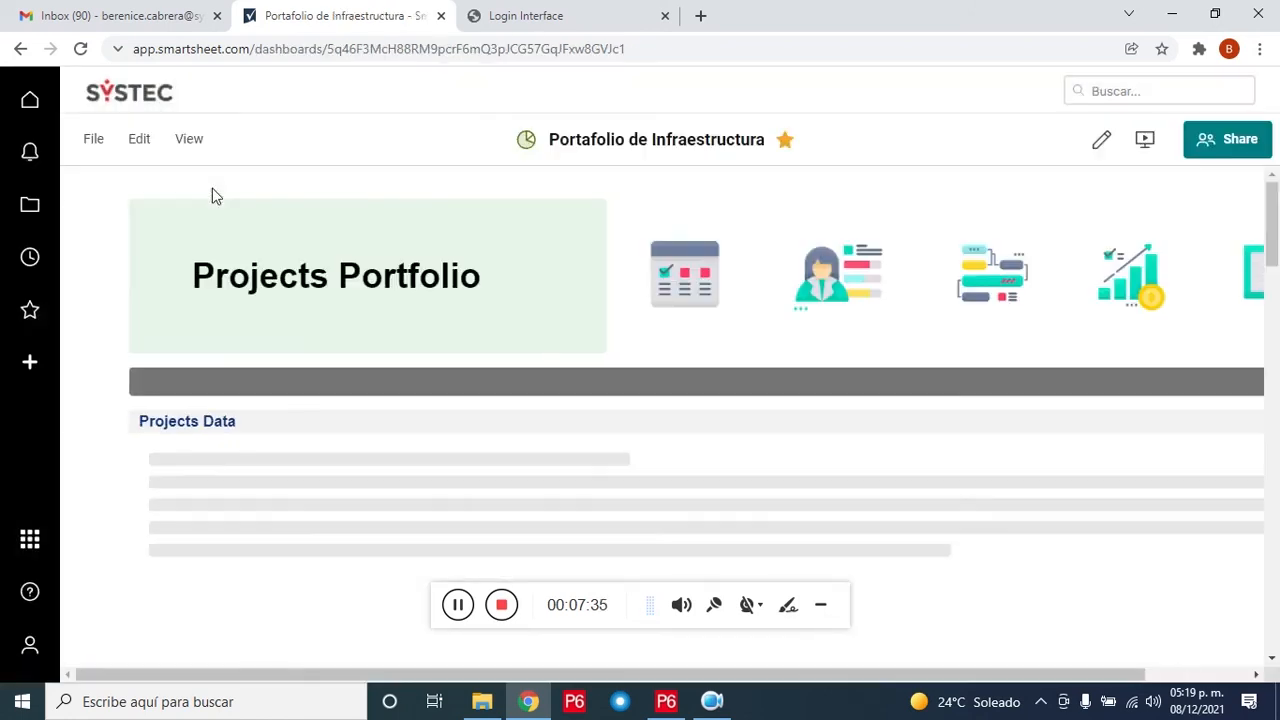
left_click_drag(1277, 268, 1273, 352)
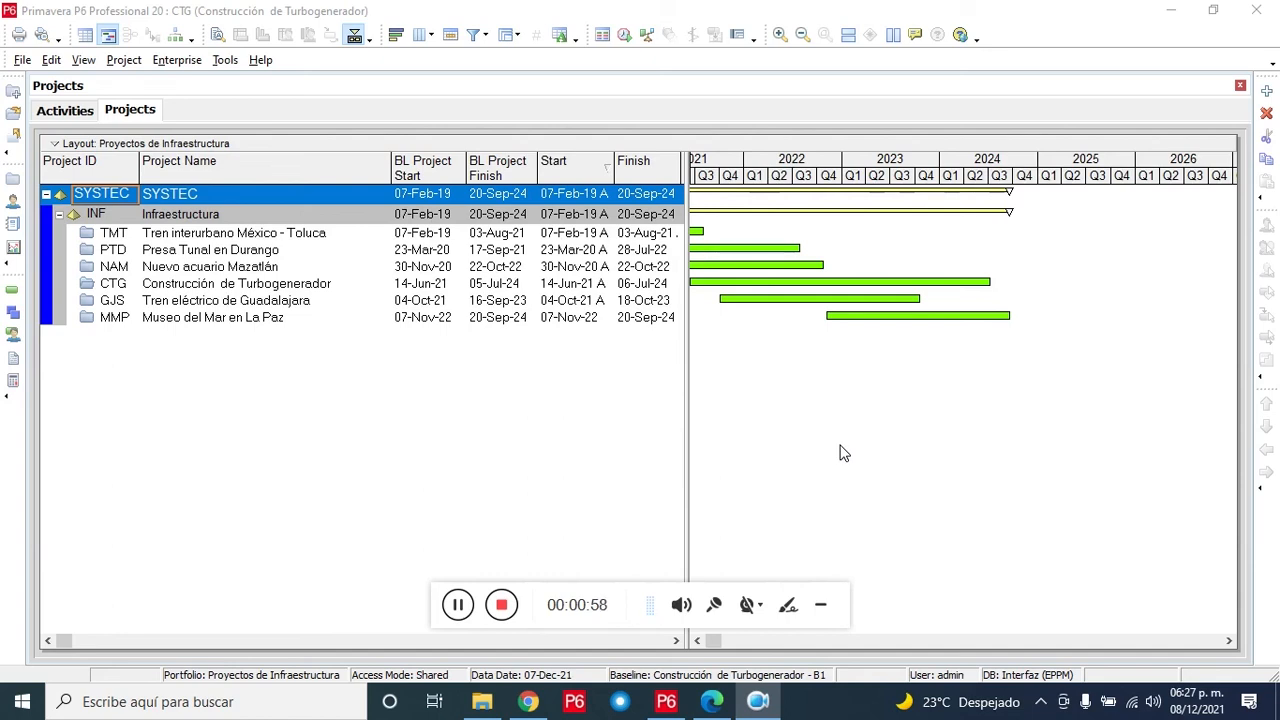
Step: Show P6 activities, expand Innova Acero, and move across to its progress columns
left_click(66, 111)
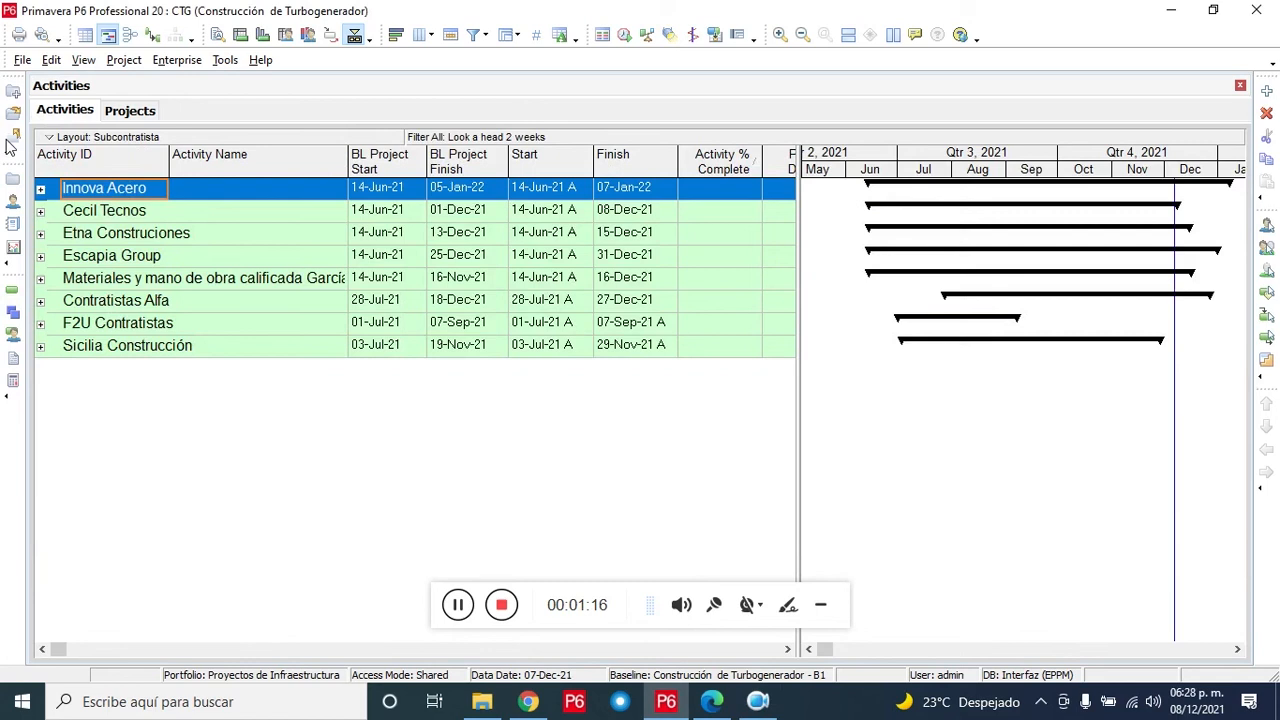
left_click(41, 190)
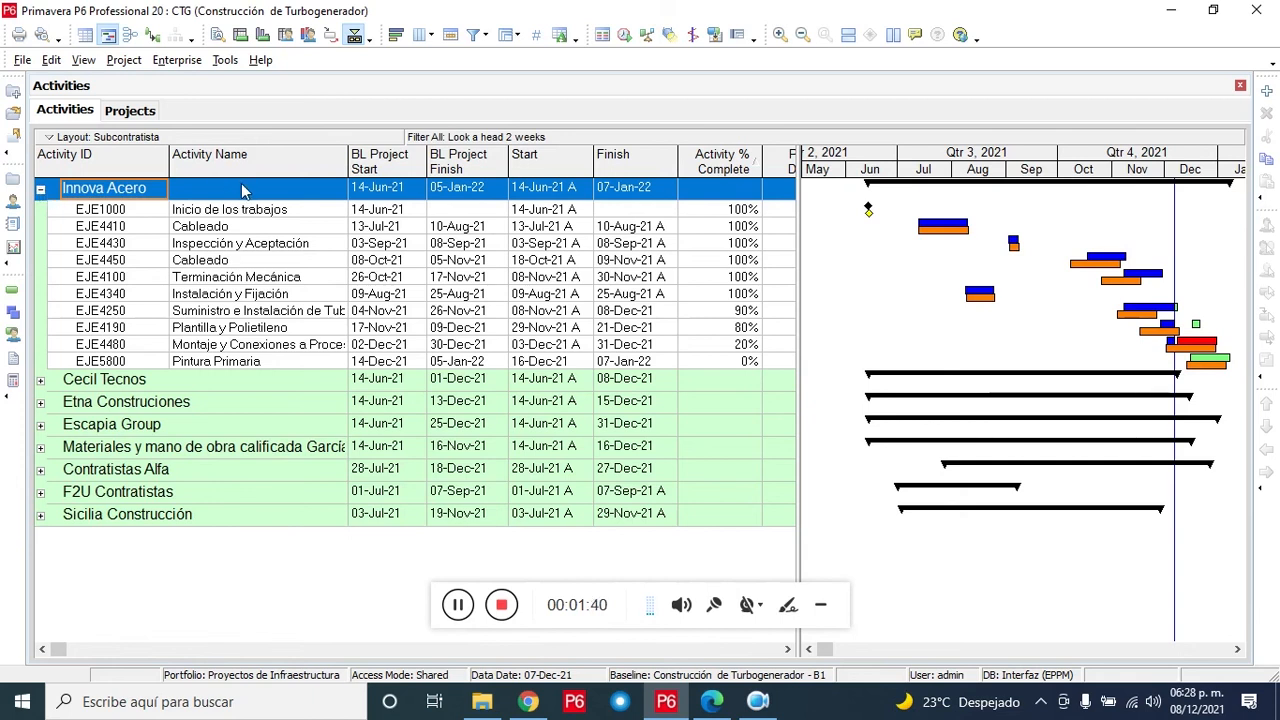
key("Tab")
key("Tab")
key("Tab")
key("Tab")
key("Tab")
key("Tab")
key("Tab")
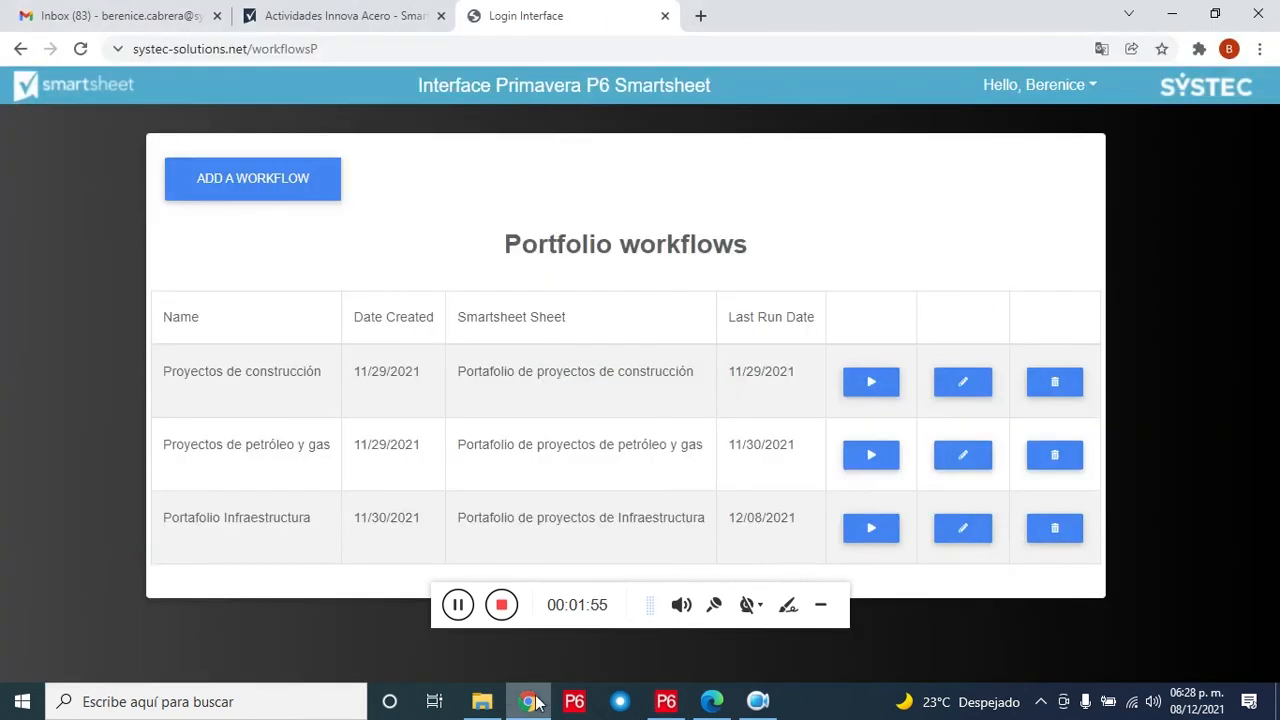
Step: Bring up the Actividades Innova Acero sheet from its browser tab
left_click(345, 16)
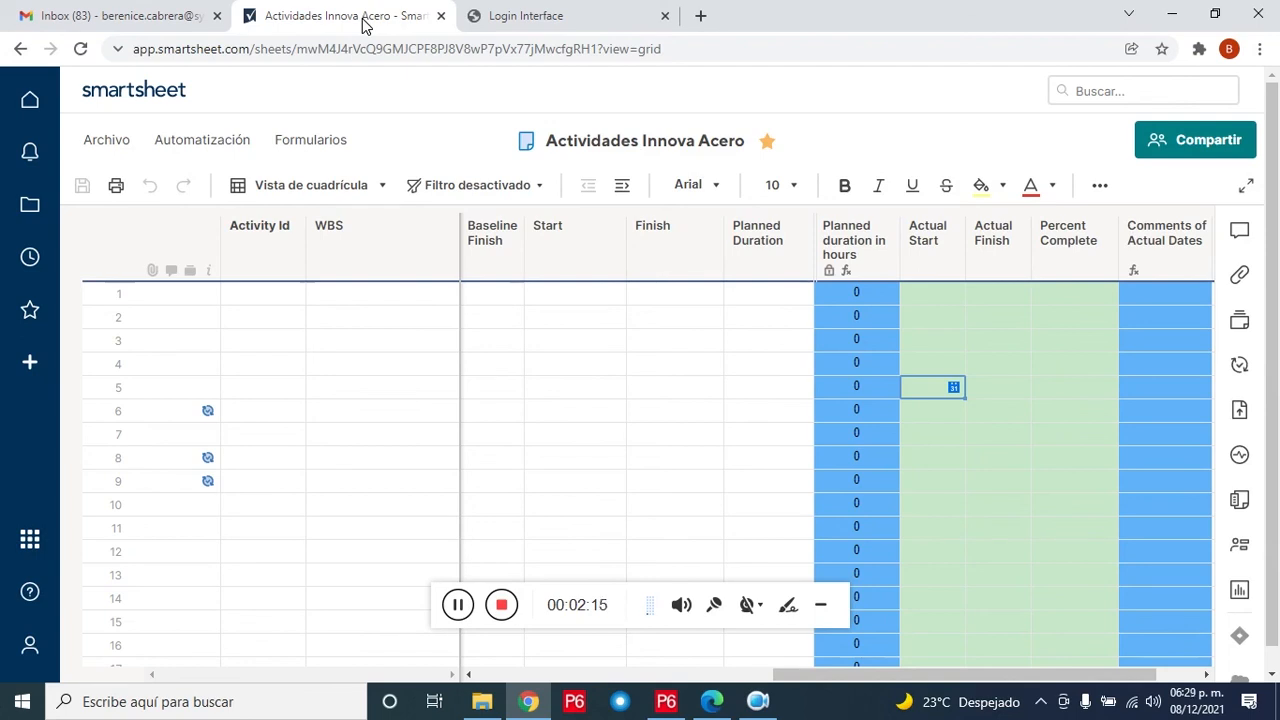
Step: Move along row 5 to reveal the Actual Start, Actual Finish and Percent Complete columns
key("Left")
key("Left")
key("Left")
key("Left")
key("Left")
key("Left")
key("Left")
key("Left")
key("Left")
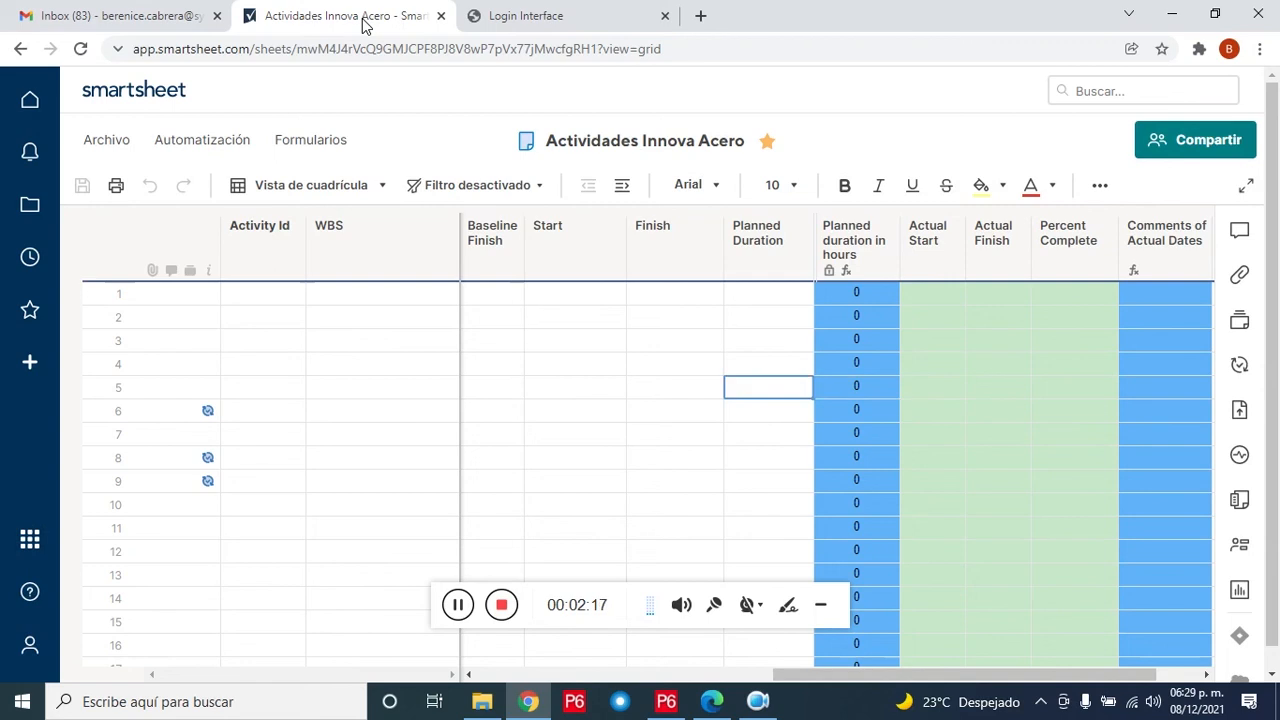
key("Left")
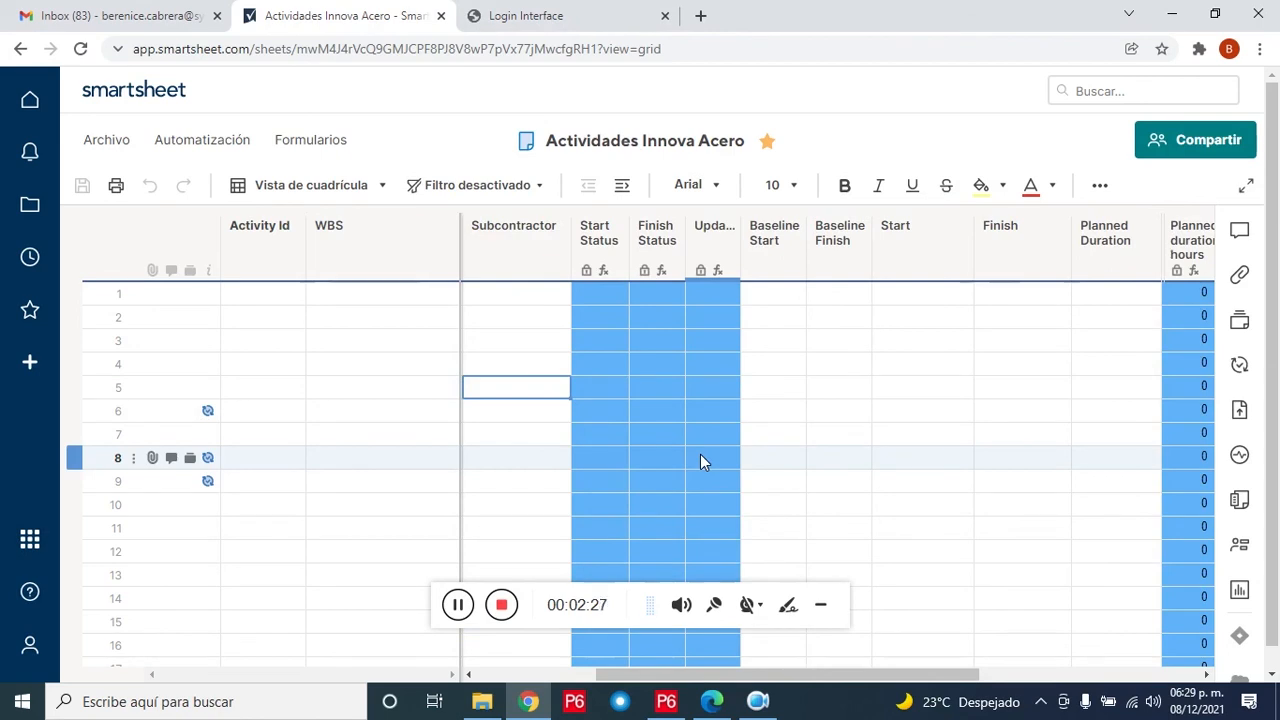
key("Right")
key("Right")
key("Right")
key("Right")
key("Right")
key("Right")
key("Right")
key("Right")
key("Right")
key("Right")
key("Right")
key("Right")
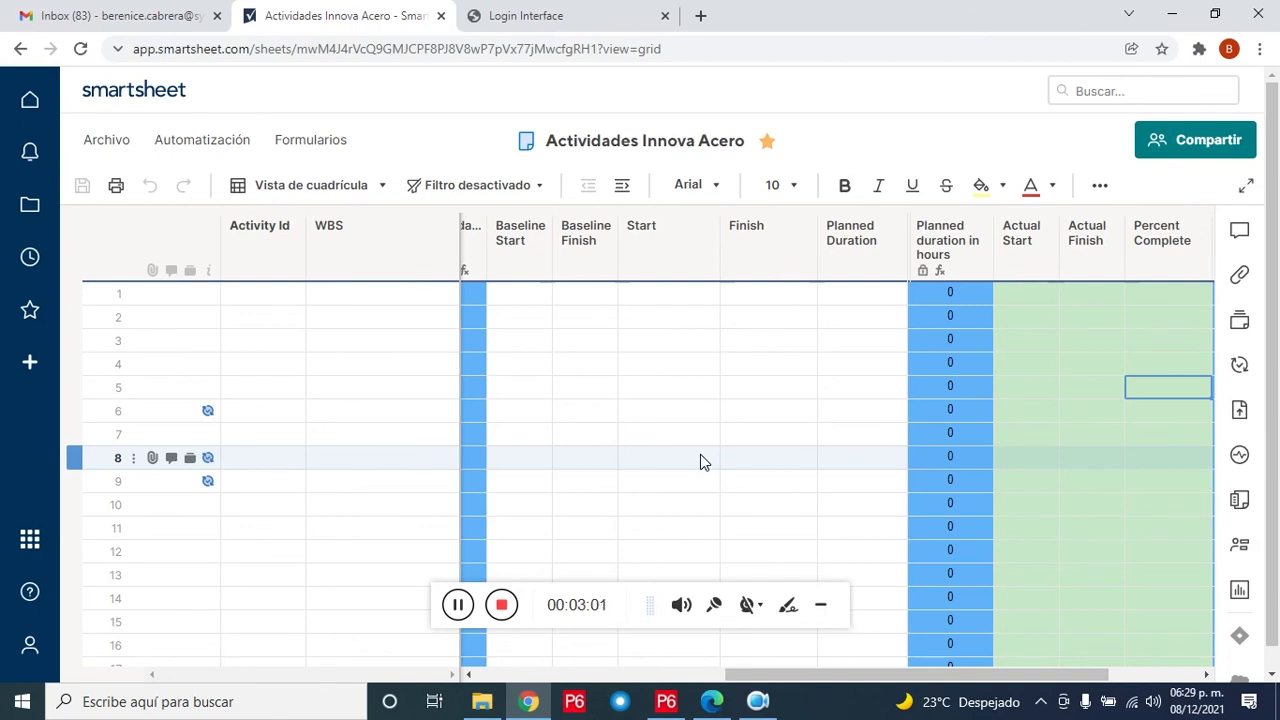
left_click(240, 145)
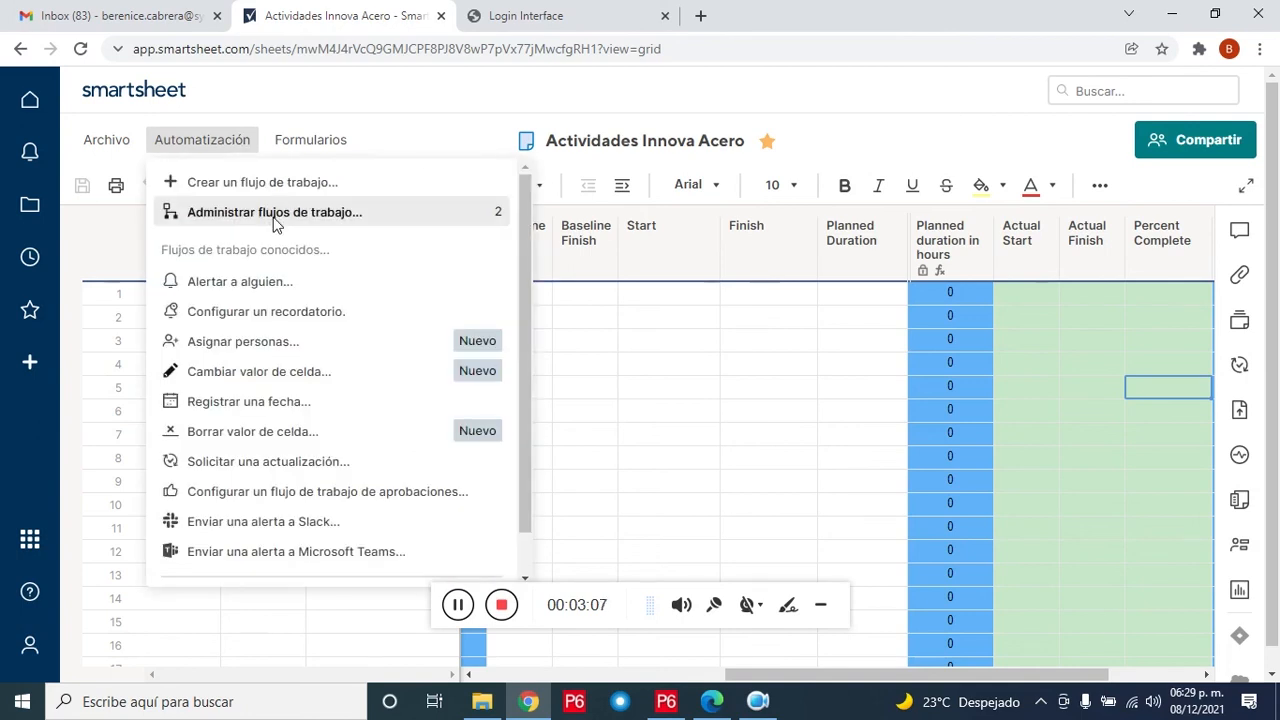
left_click(274, 214)
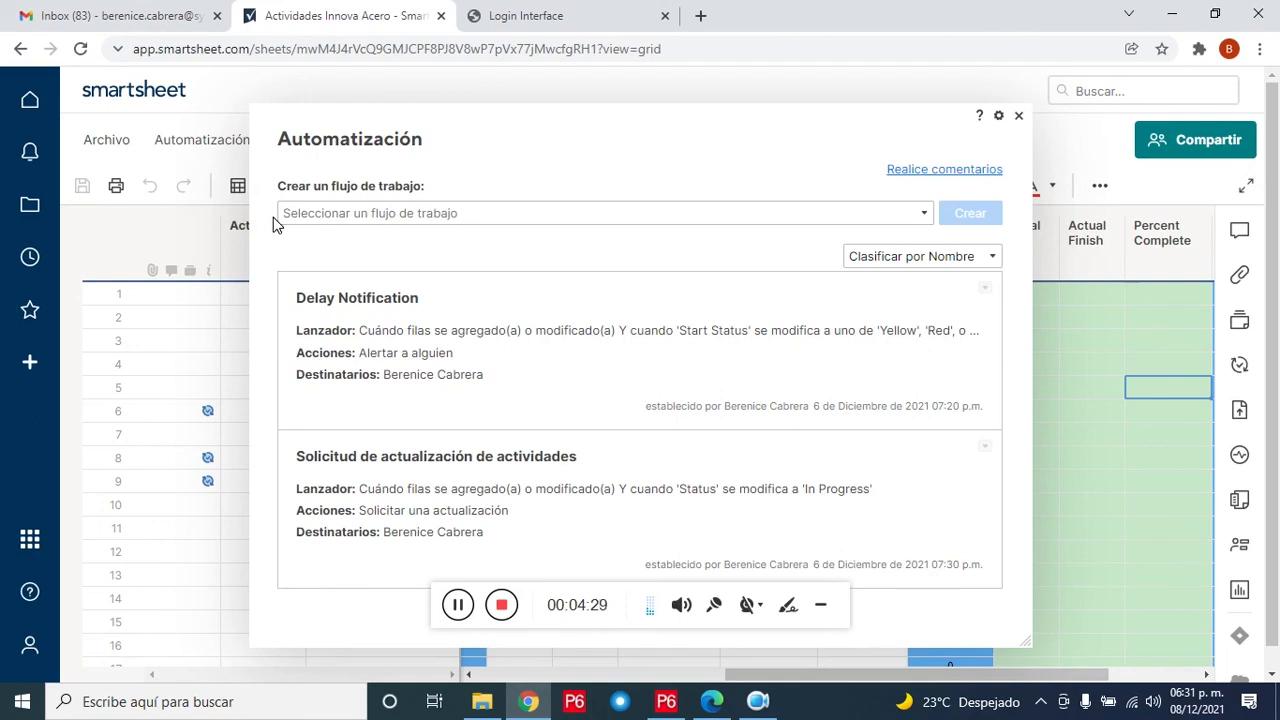
left_click(1018, 115)
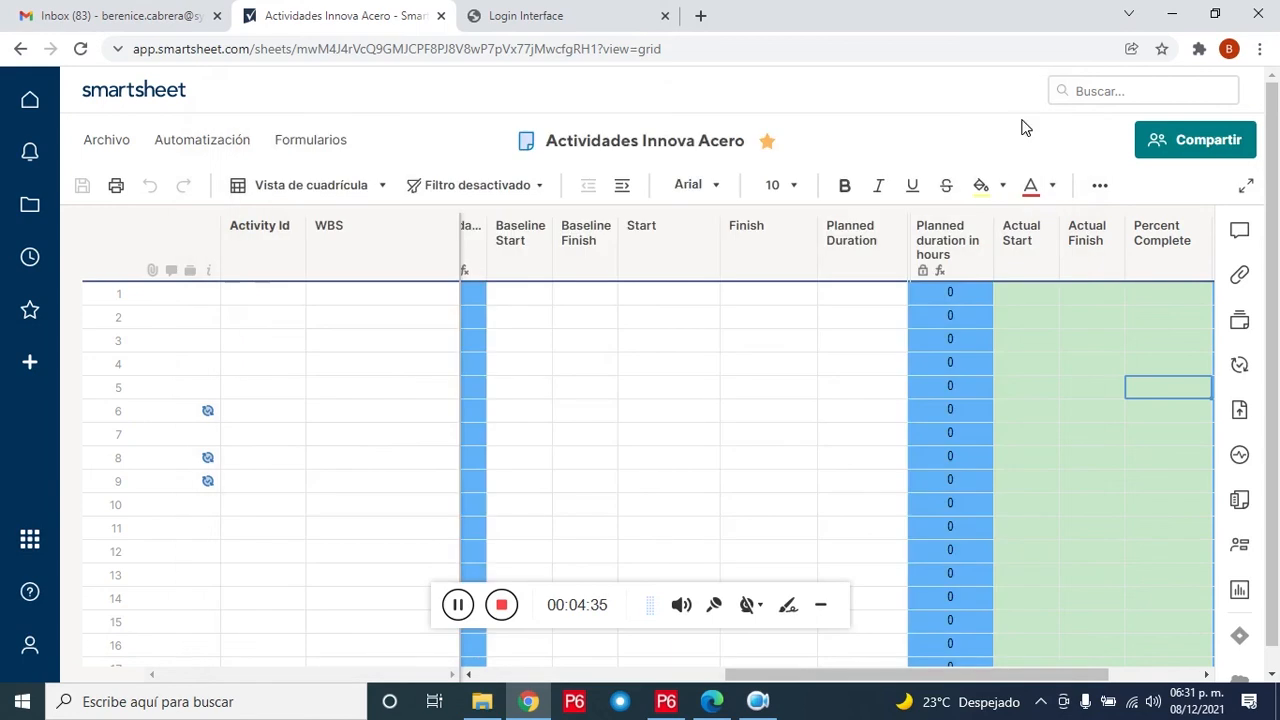
Step: From Project workflows, run and confirm the Innova Acero workflow, then return to Actividades Innova Acero
left_click(547, 12)
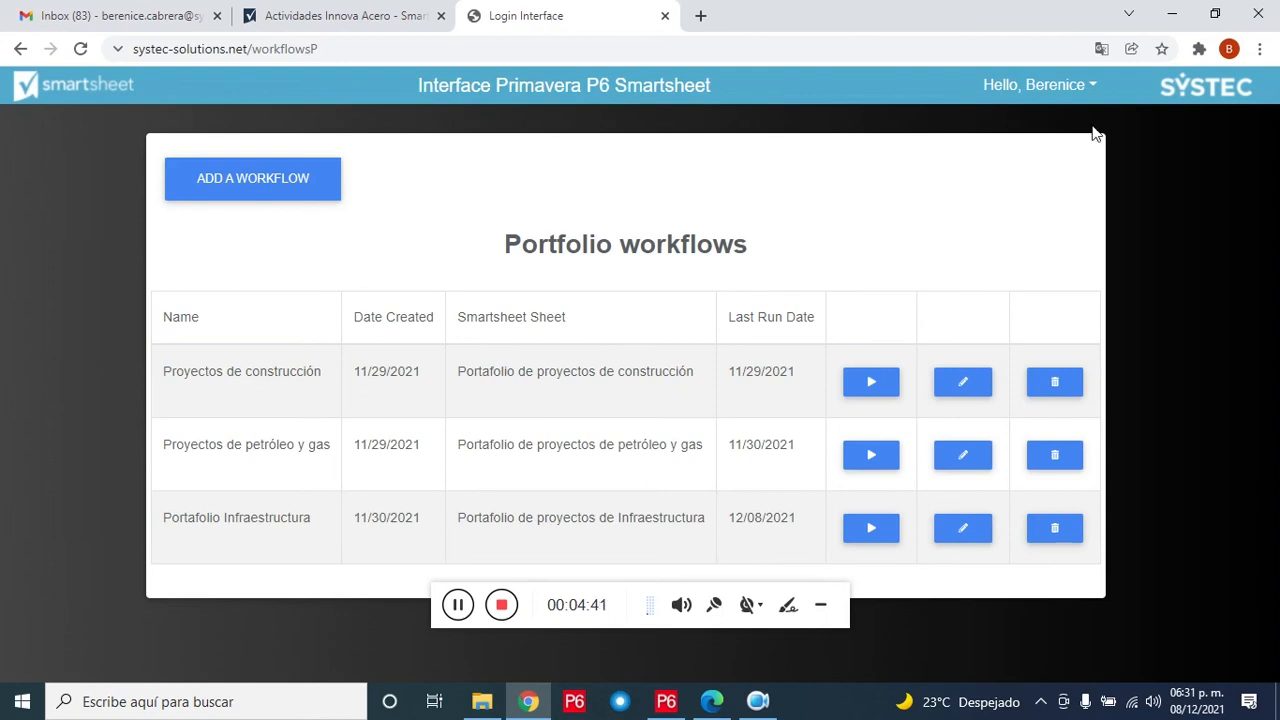
left_click(1097, 88)
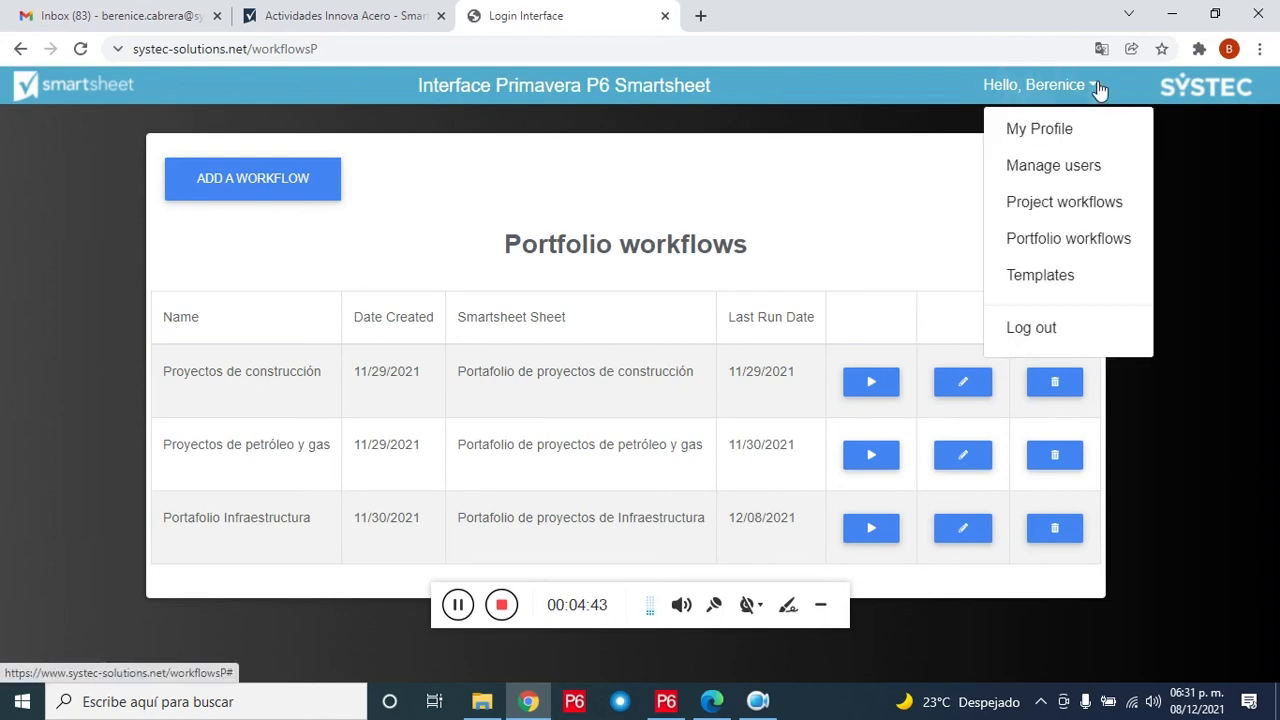
left_click(1077, 210)
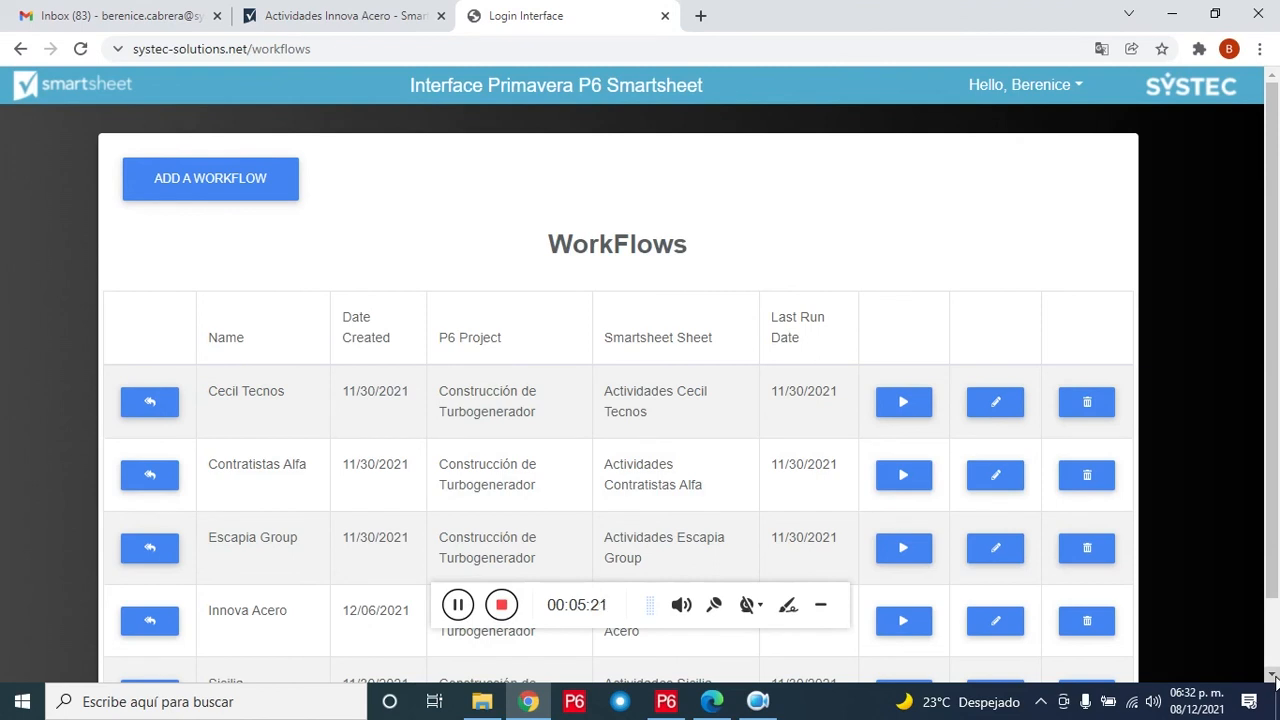
left_click(926, 626)
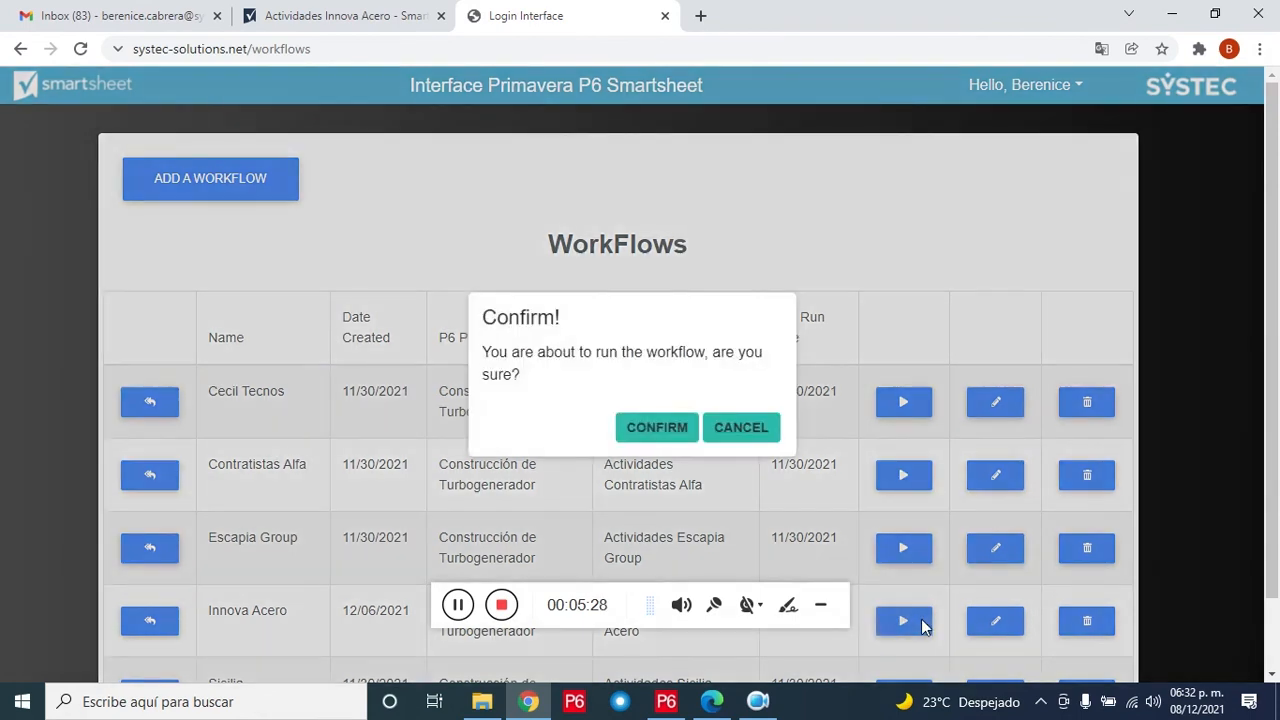
left_click(667, 437)
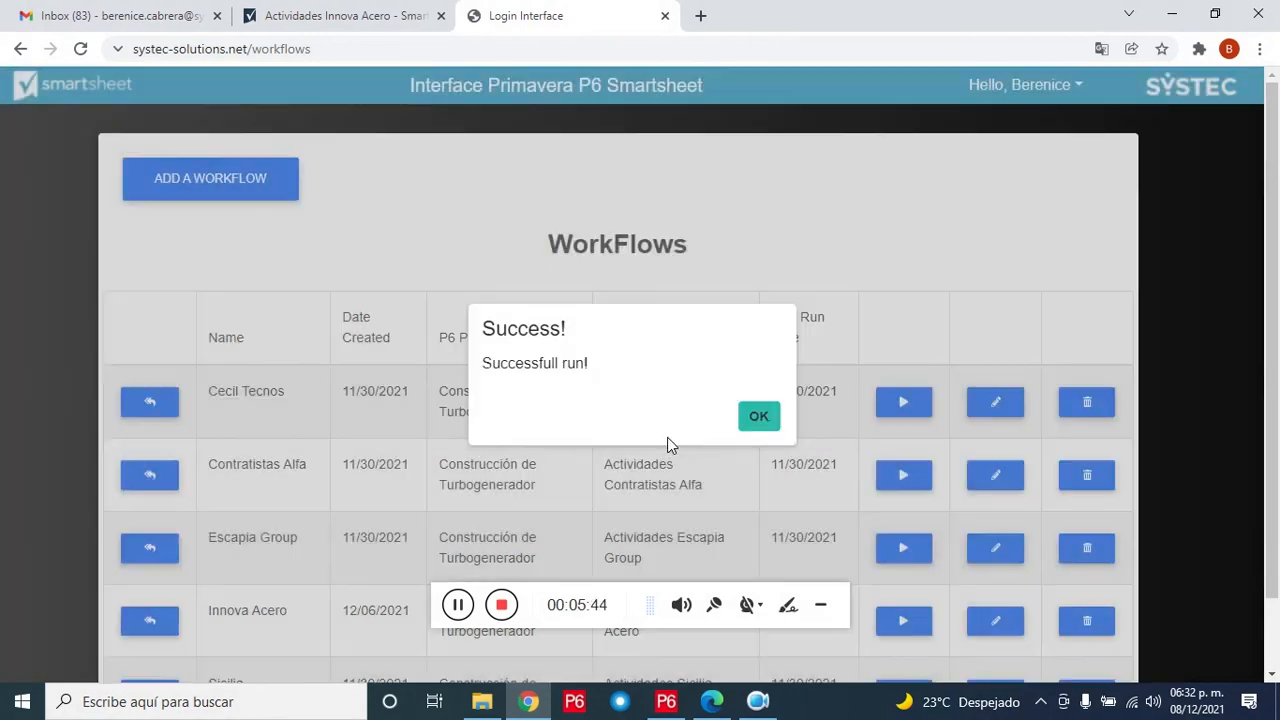
left_click(768, 421)
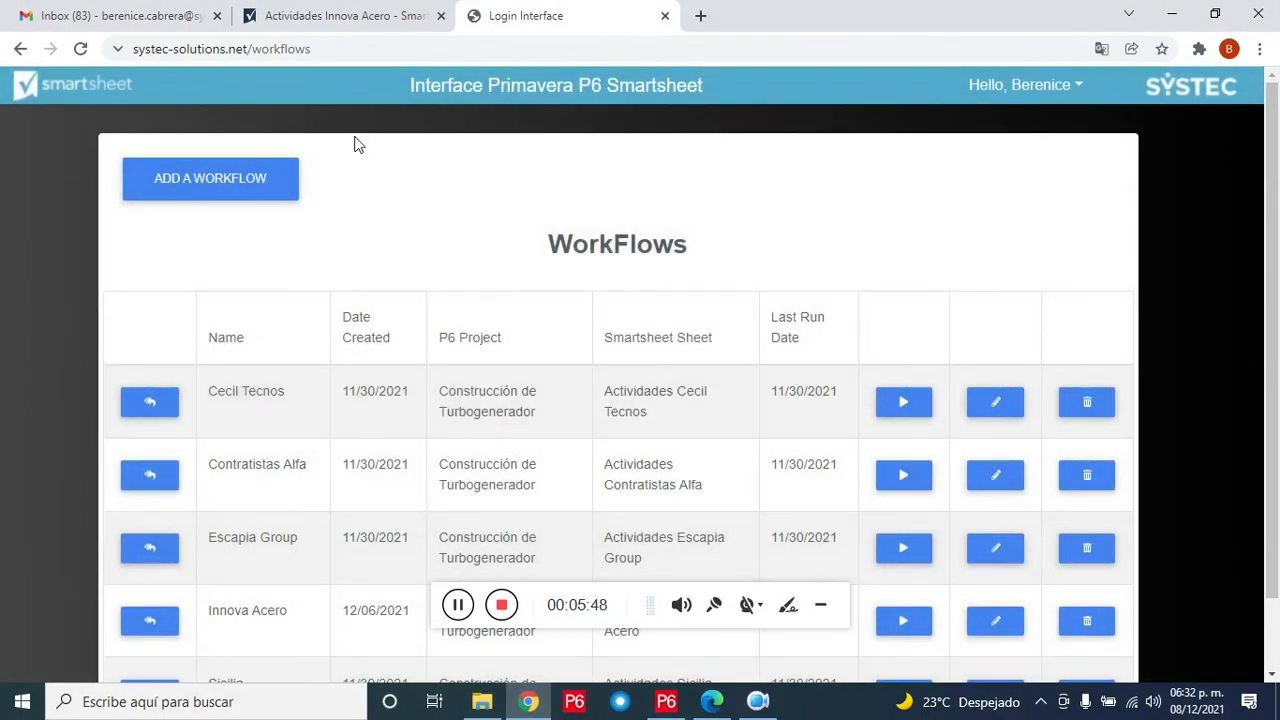
left_click(327, 13)
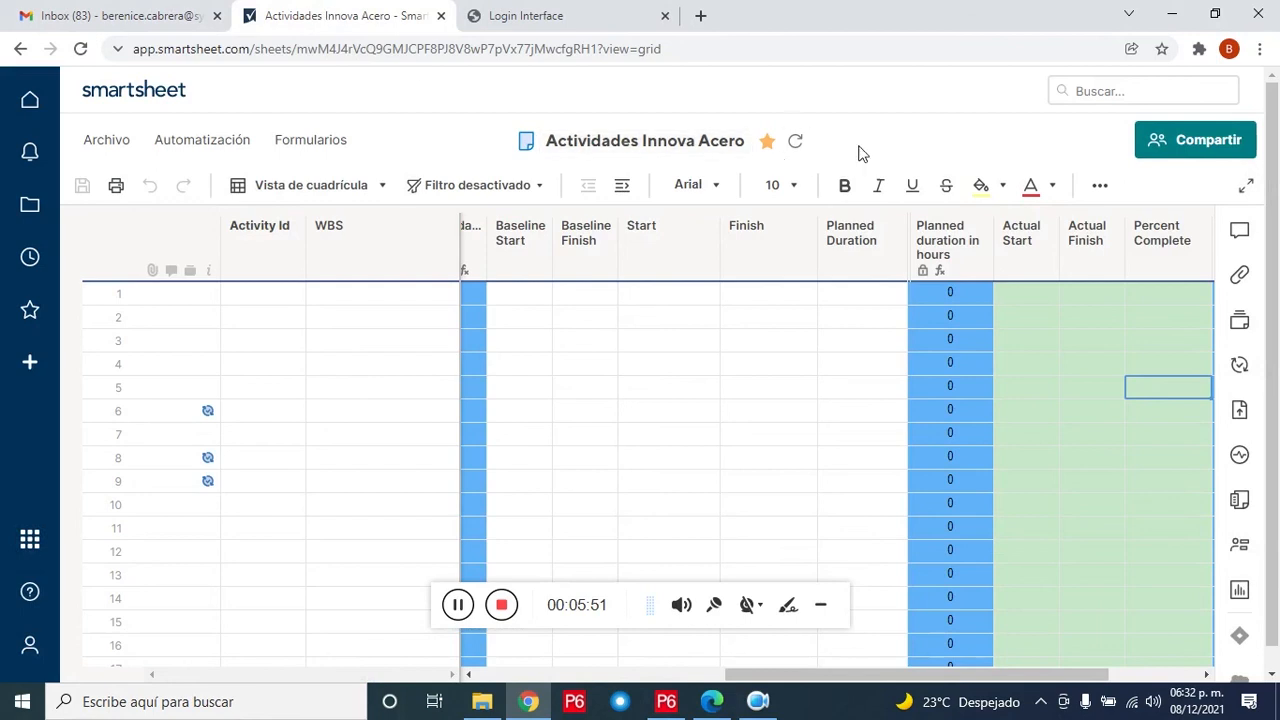
Step: Refresh the Actividades Innova Acero sheet and sort its rows by Start ascending
left_click(796, 146)
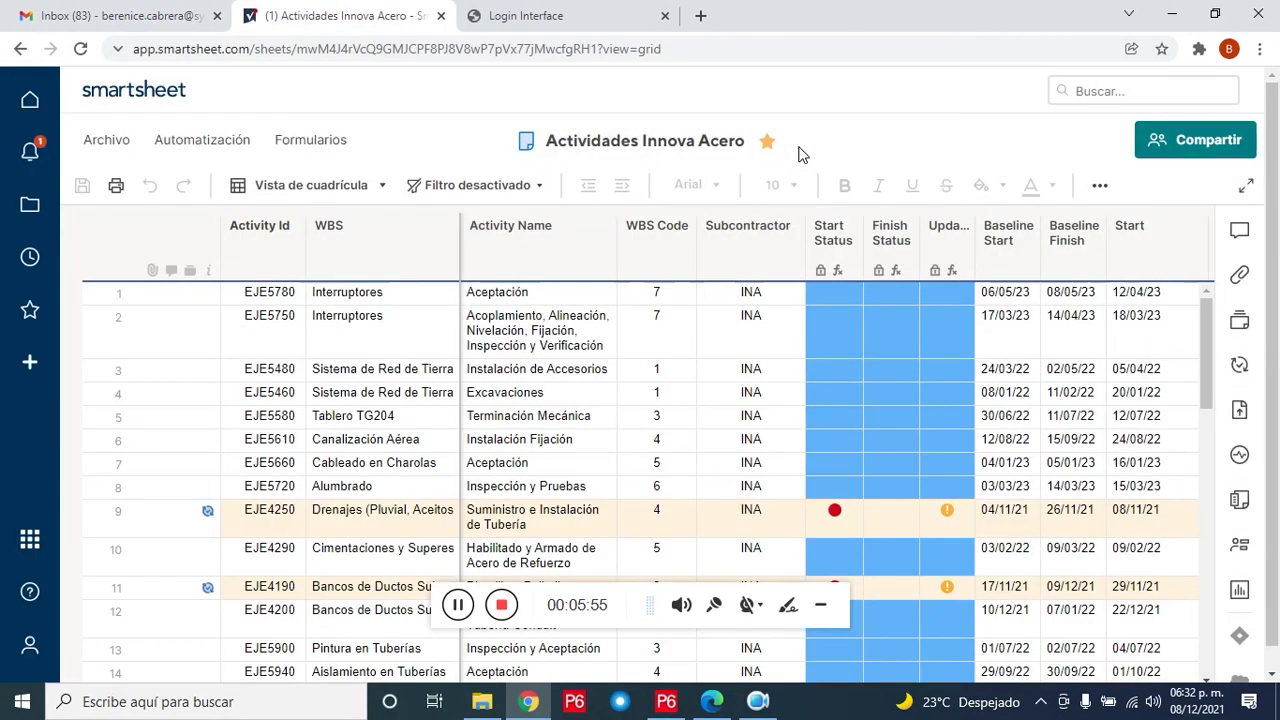
left_click(1168, 245)
left_click(1194, 227)
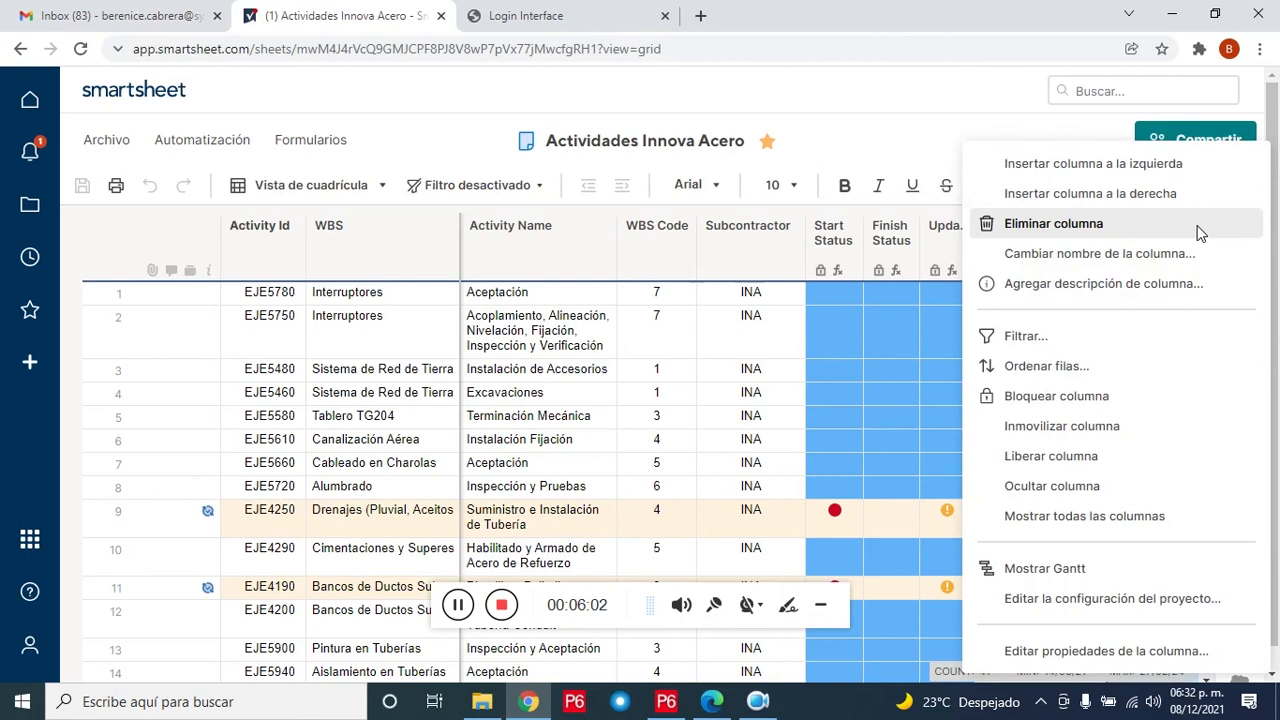
left_click(1118, 358)
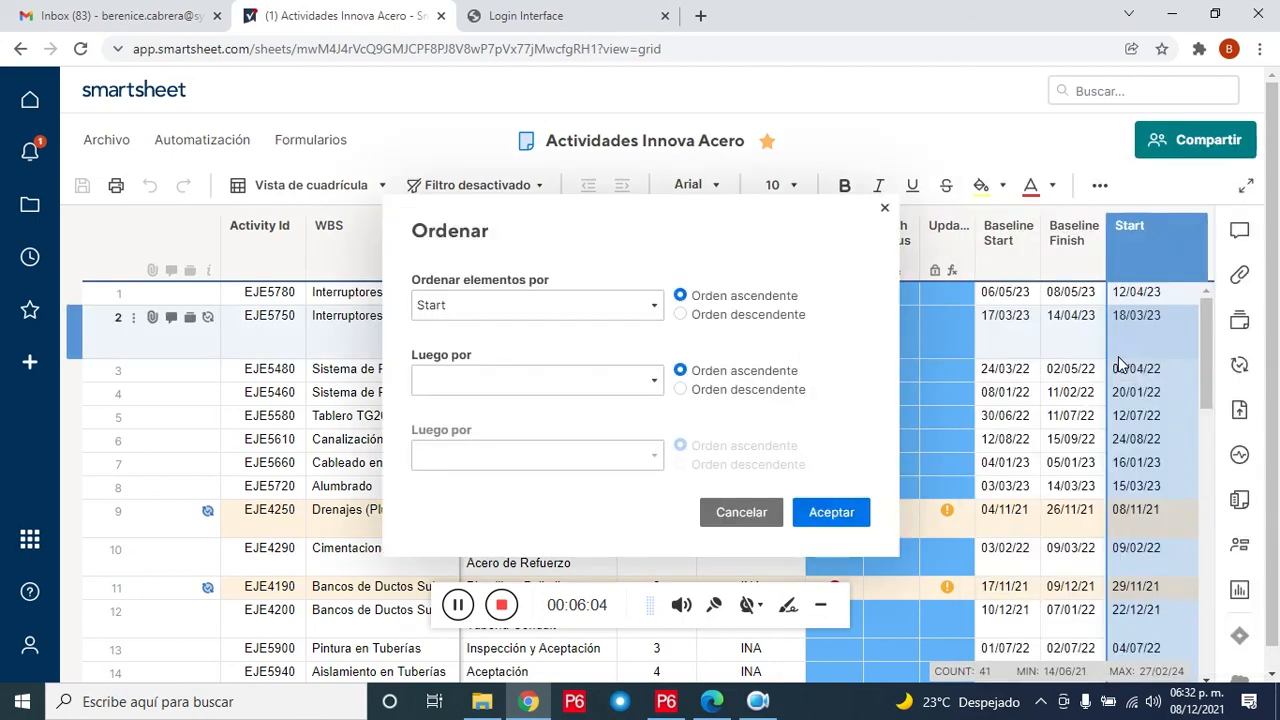
left_click(826, 516)
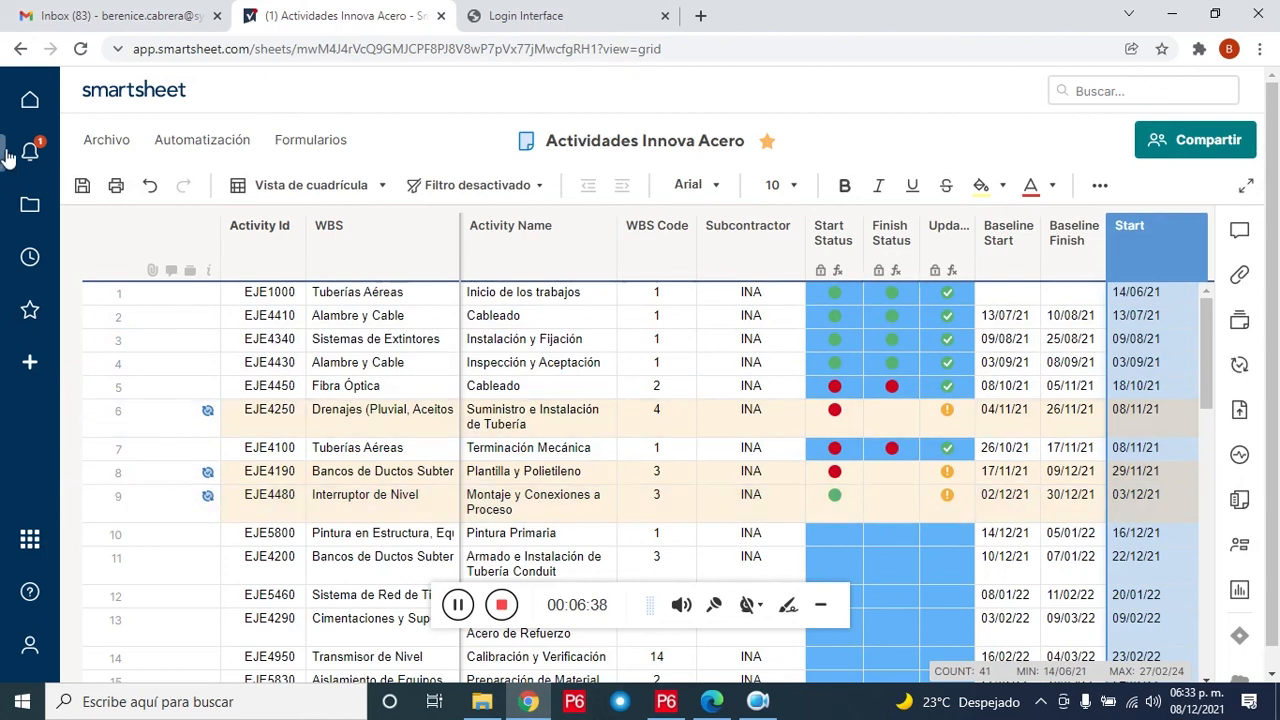
Step: Open the newest Actualización de actividades notification and scroll through the EJE4250 update form
left_click(52, 157)
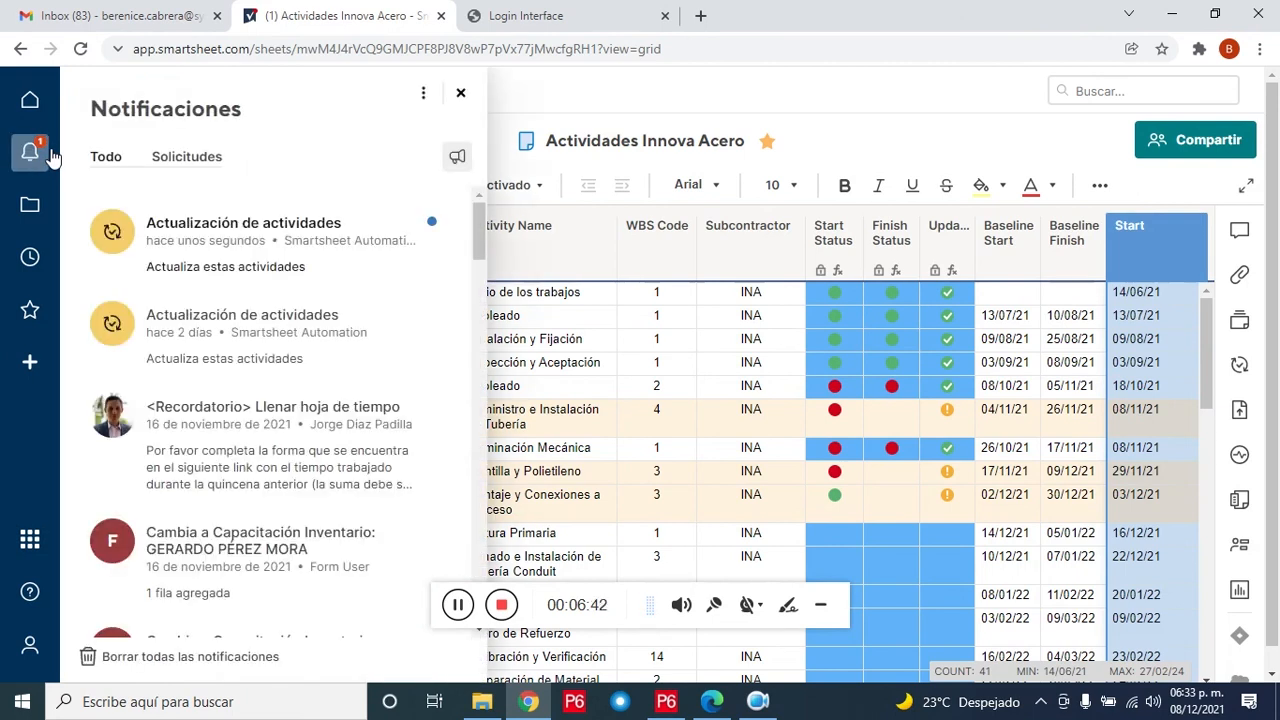
left_click(332, 243)
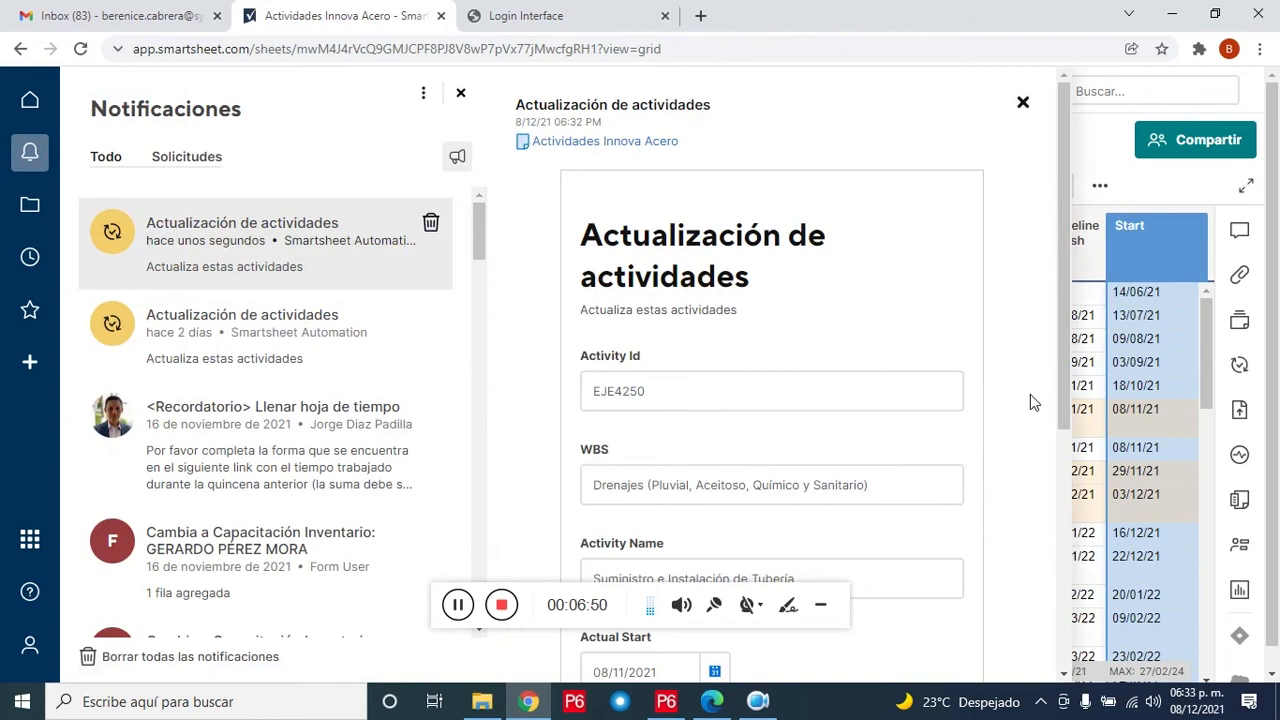
scroll(1066, 388, "down", 2)
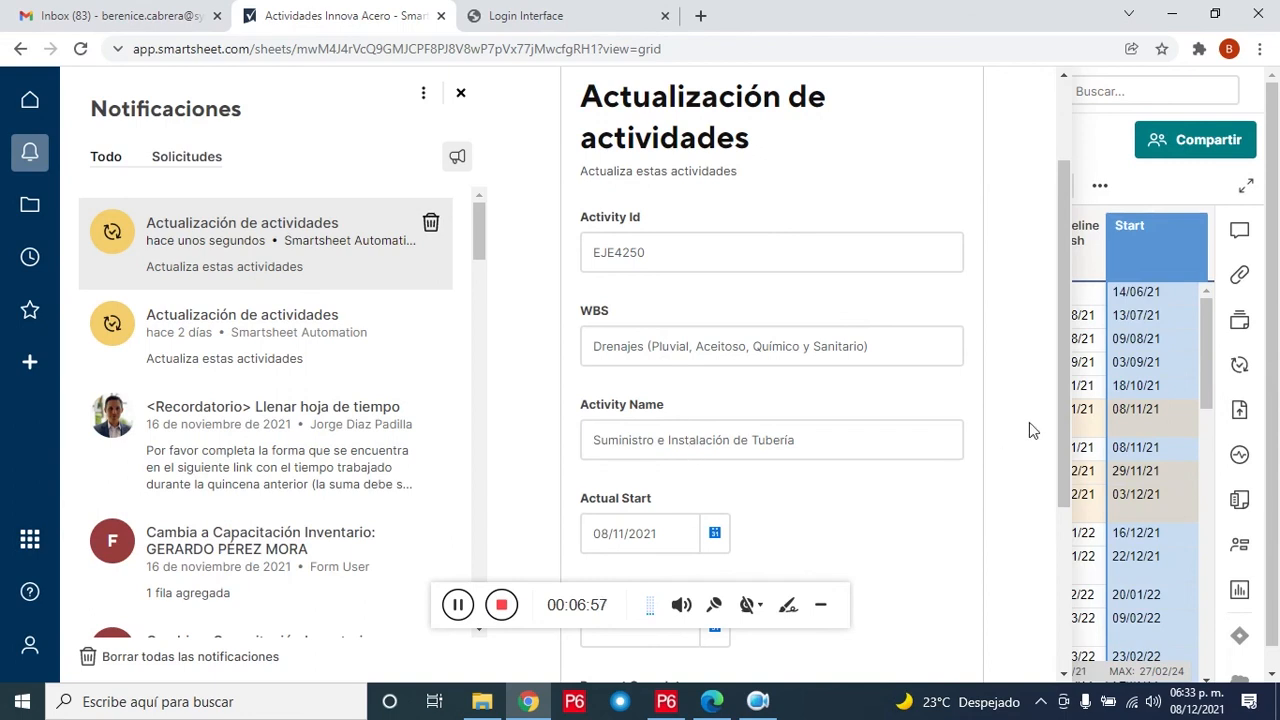
left_click_drag(1068, 419, 1100, 545)
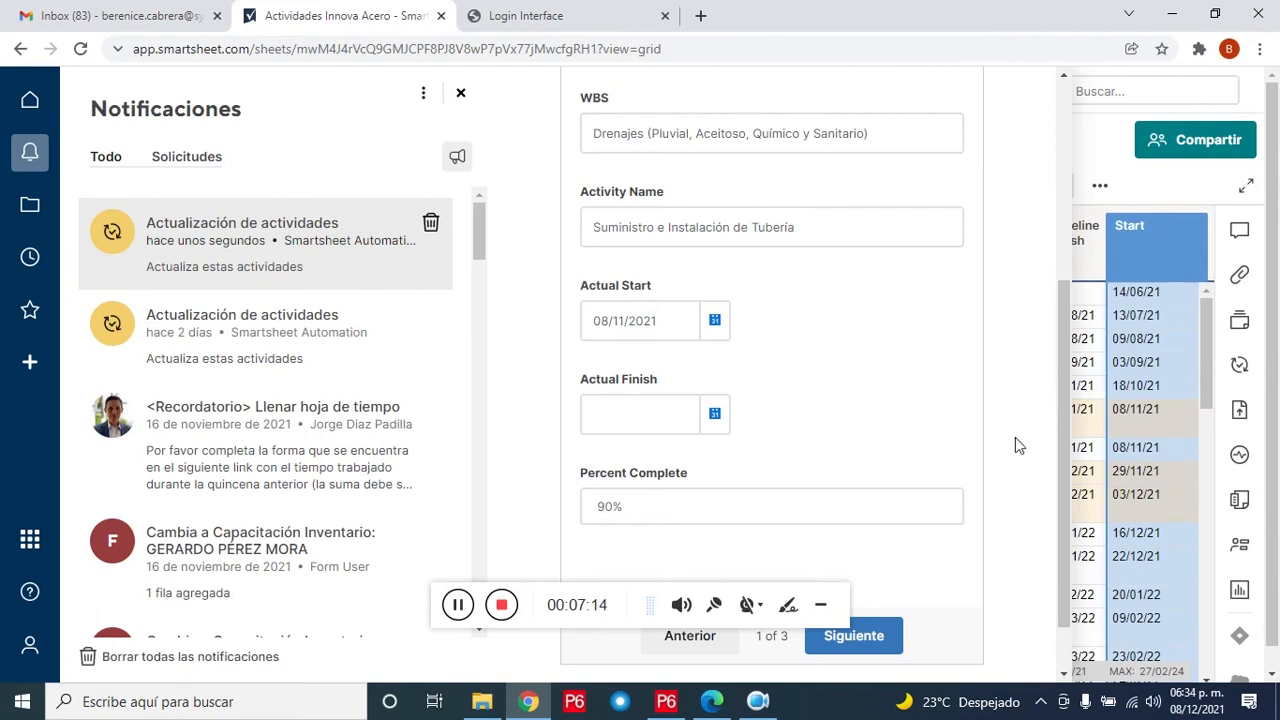
left_click_drag(1064, 446, 1043, 220)
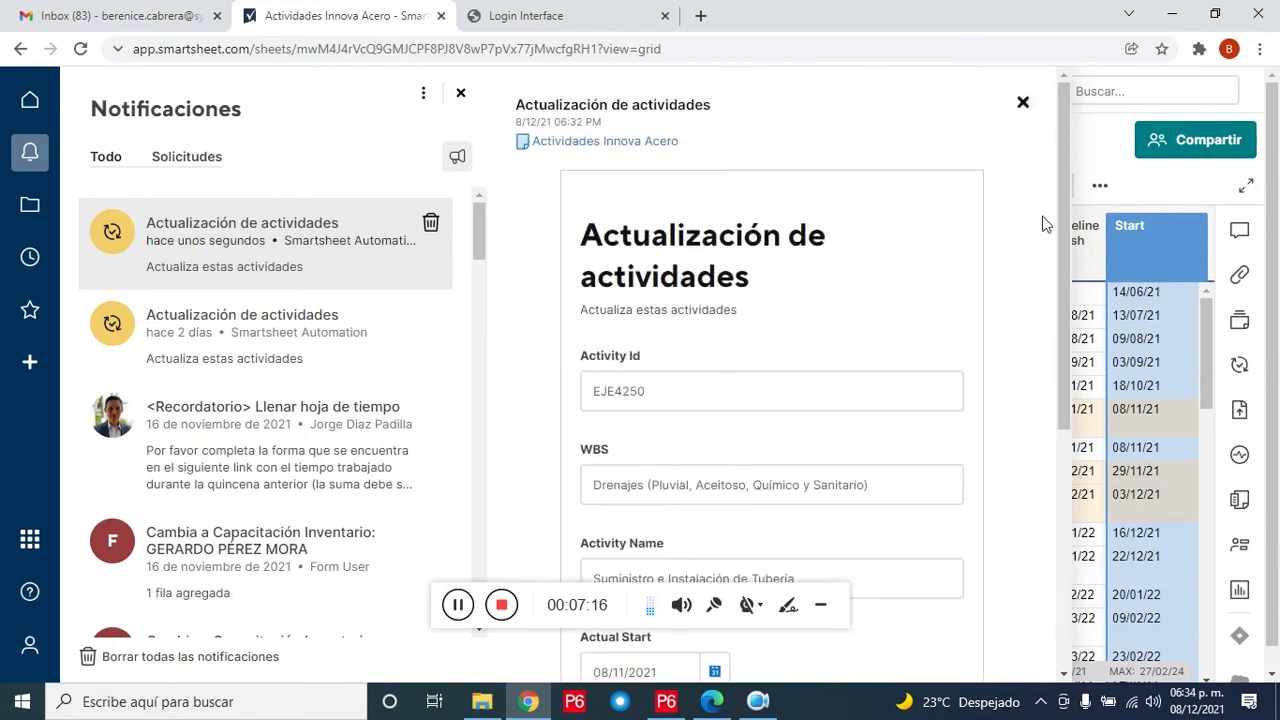
Step: Close the notifications and step along row 6 to EJE4250's Actual Start and Percent Complete
left_click(1023, 104)
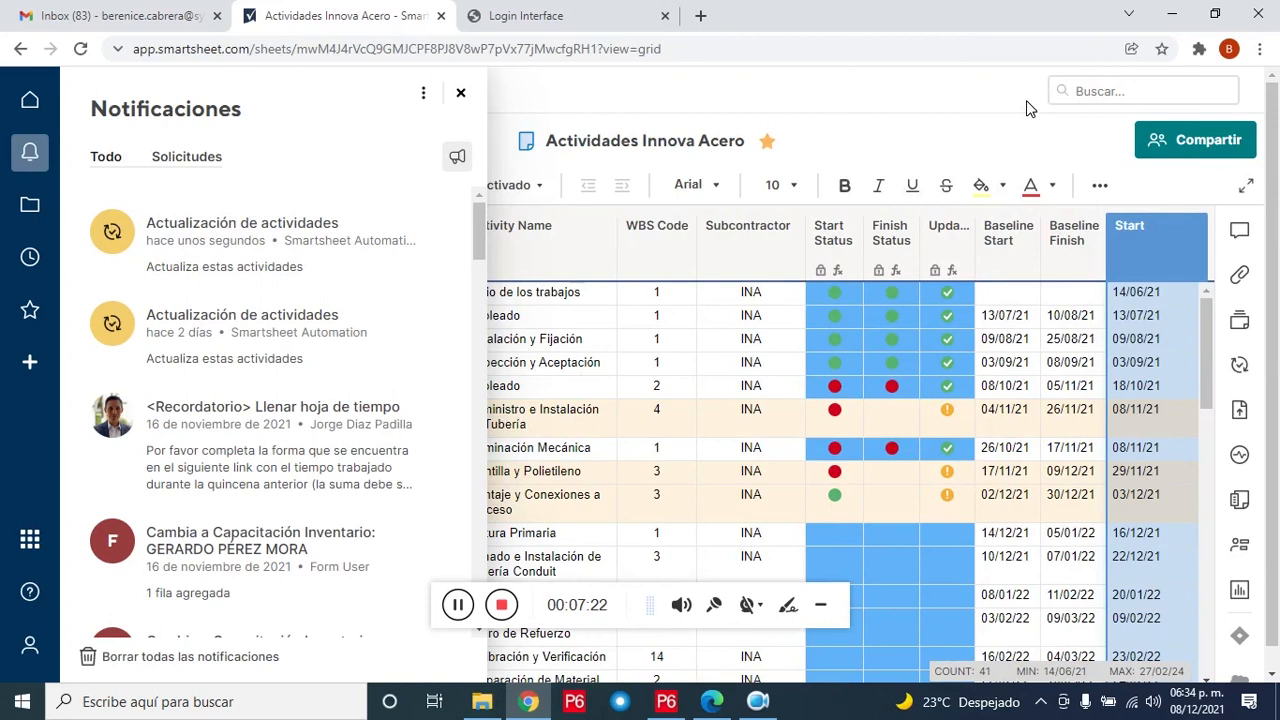
left_click(462, 95)
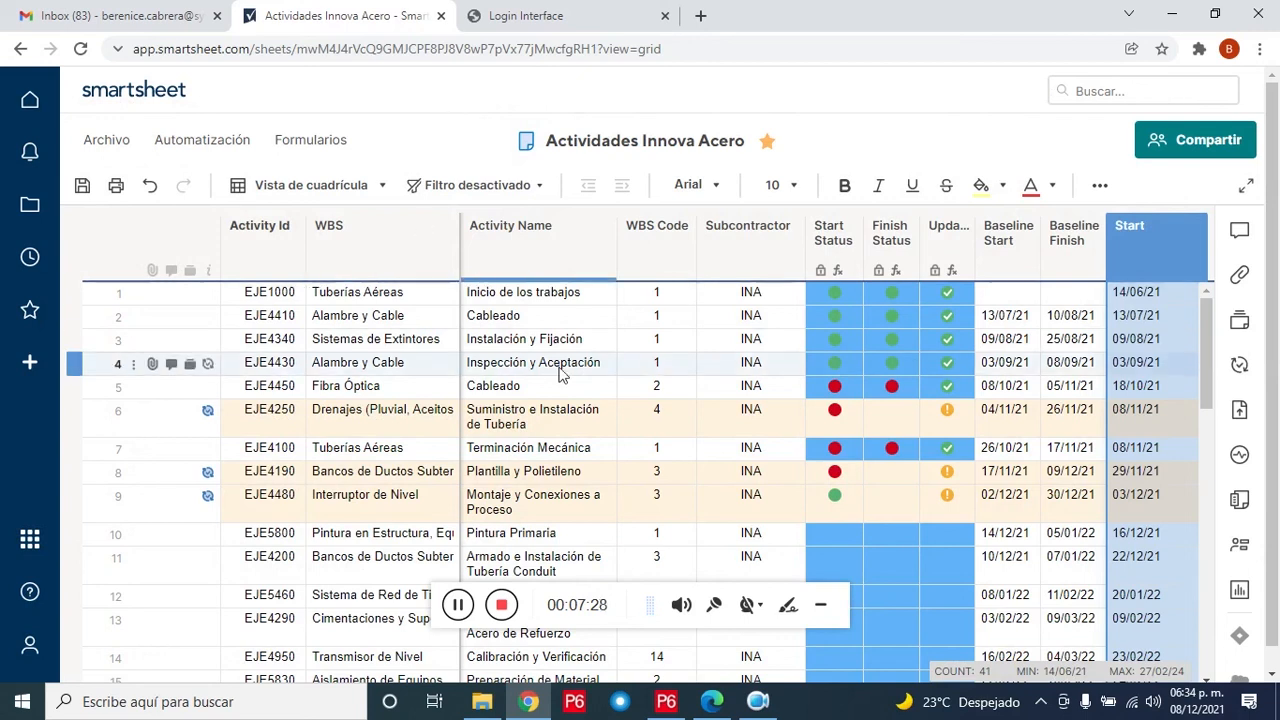
left_click(1001, 436)
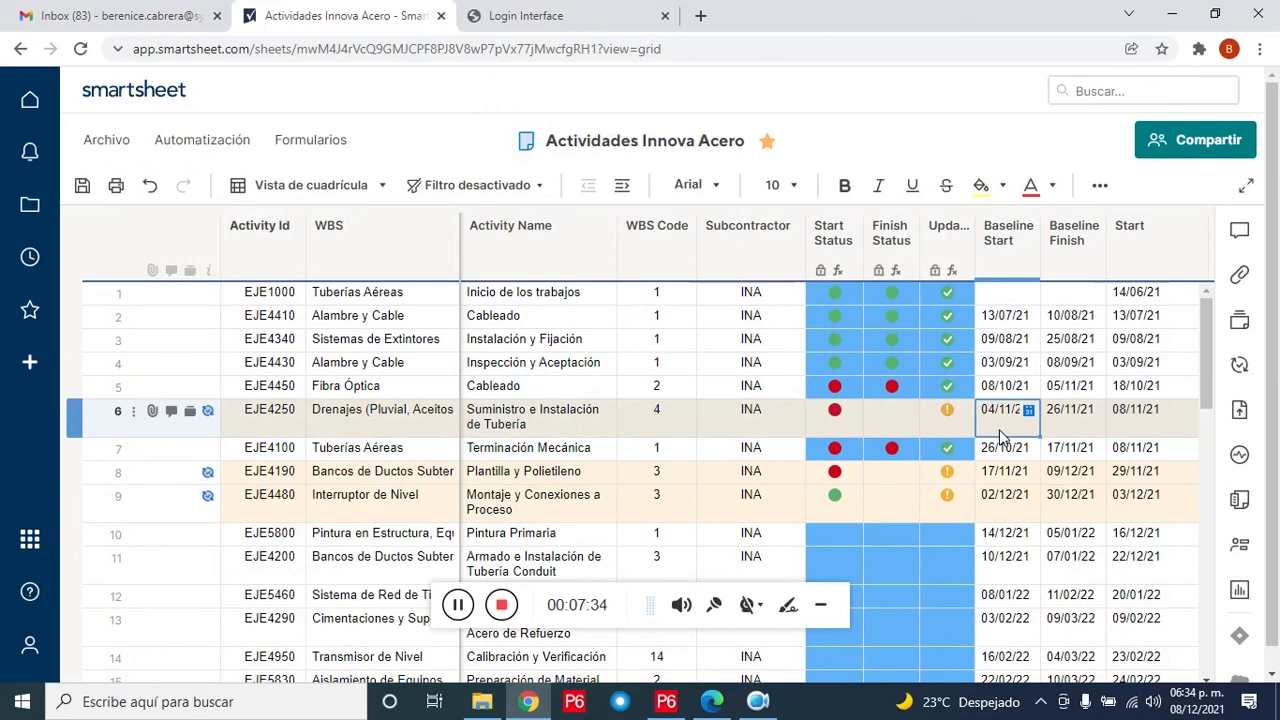
key("Right")
key("Right")
key("Right")
key("Right")
key("Right")
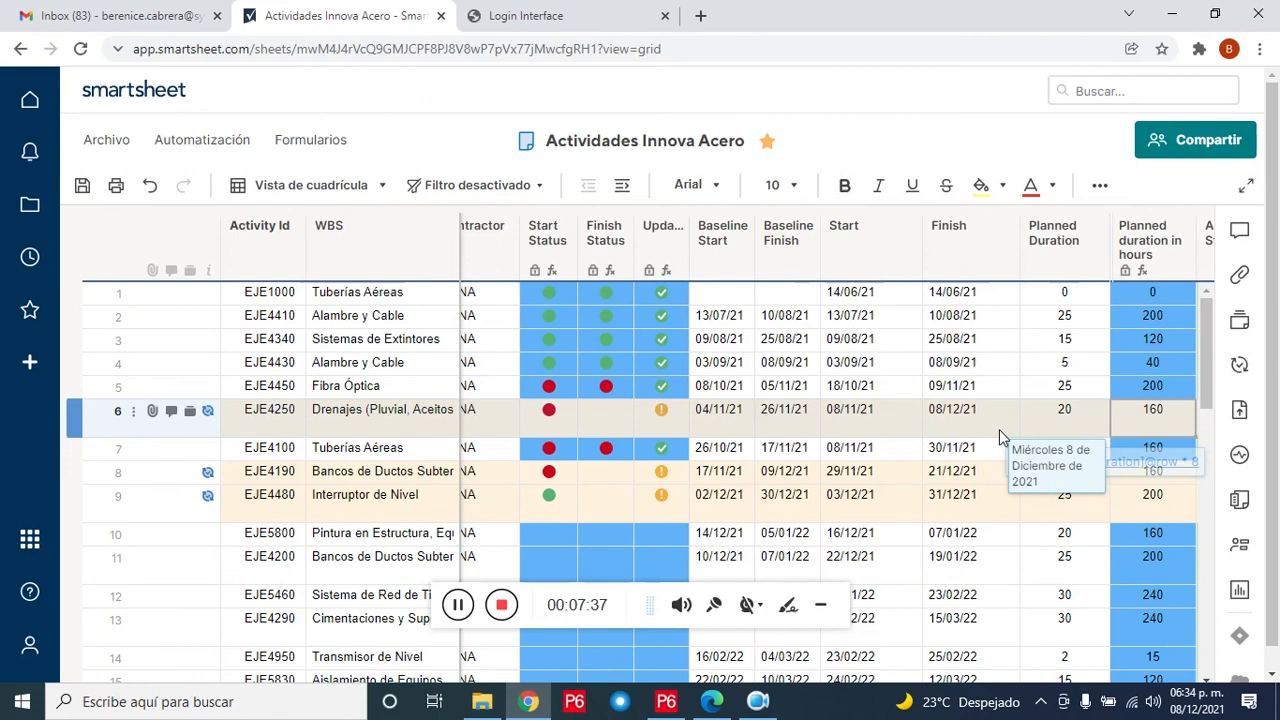
key("Right")
key("Right")
key("Right")
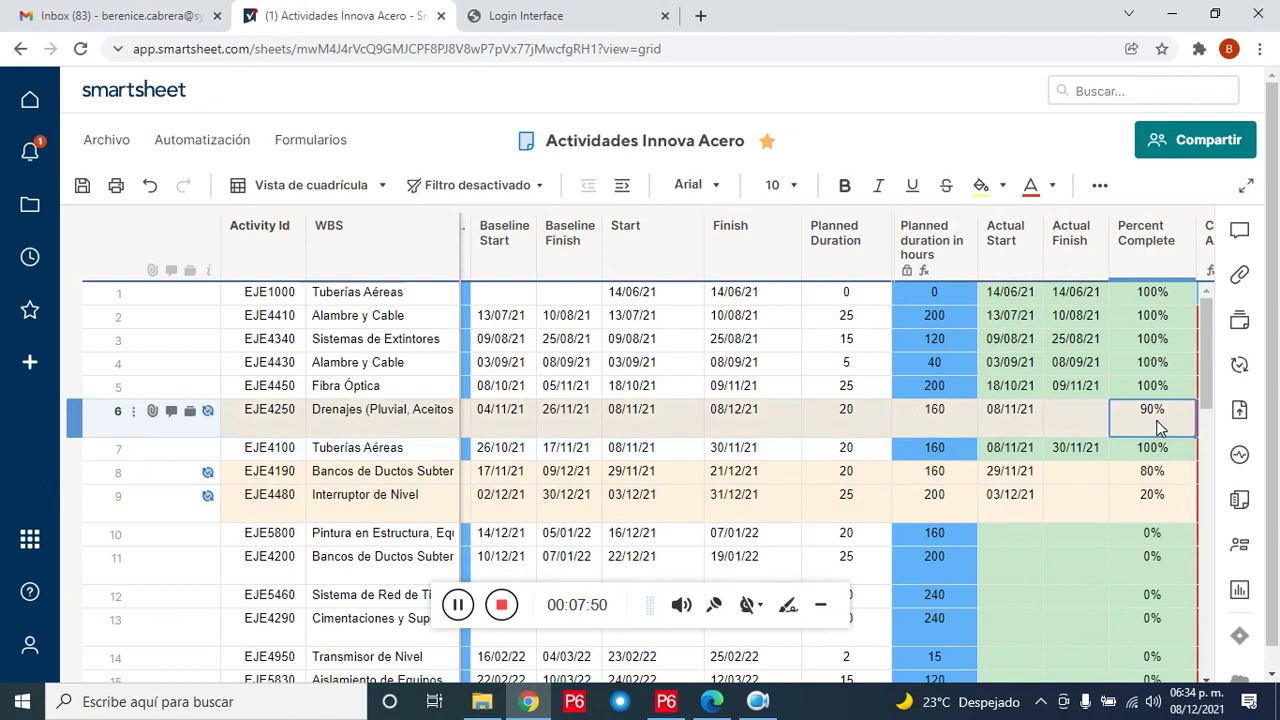
Step: Give EJE4250 an Actual Finish of 07/12/21 and set it to 100% complete
left_click(1095, 425)
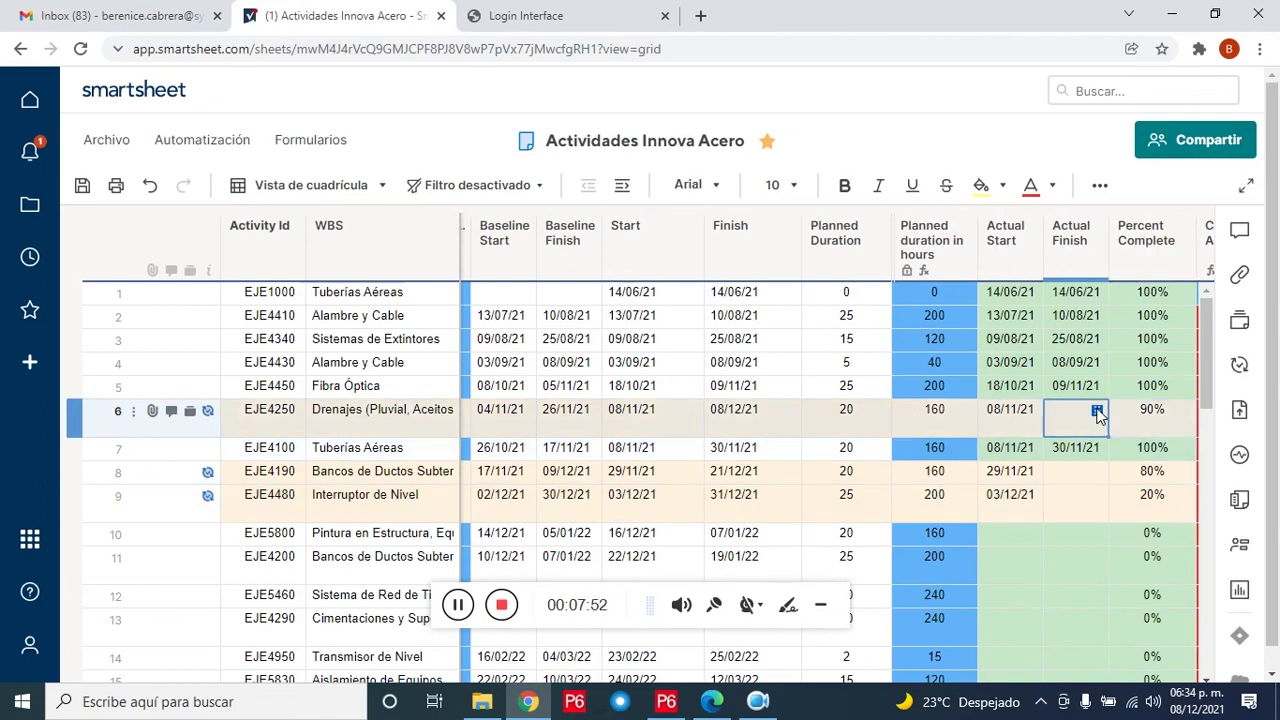
left_click(1097, 410)
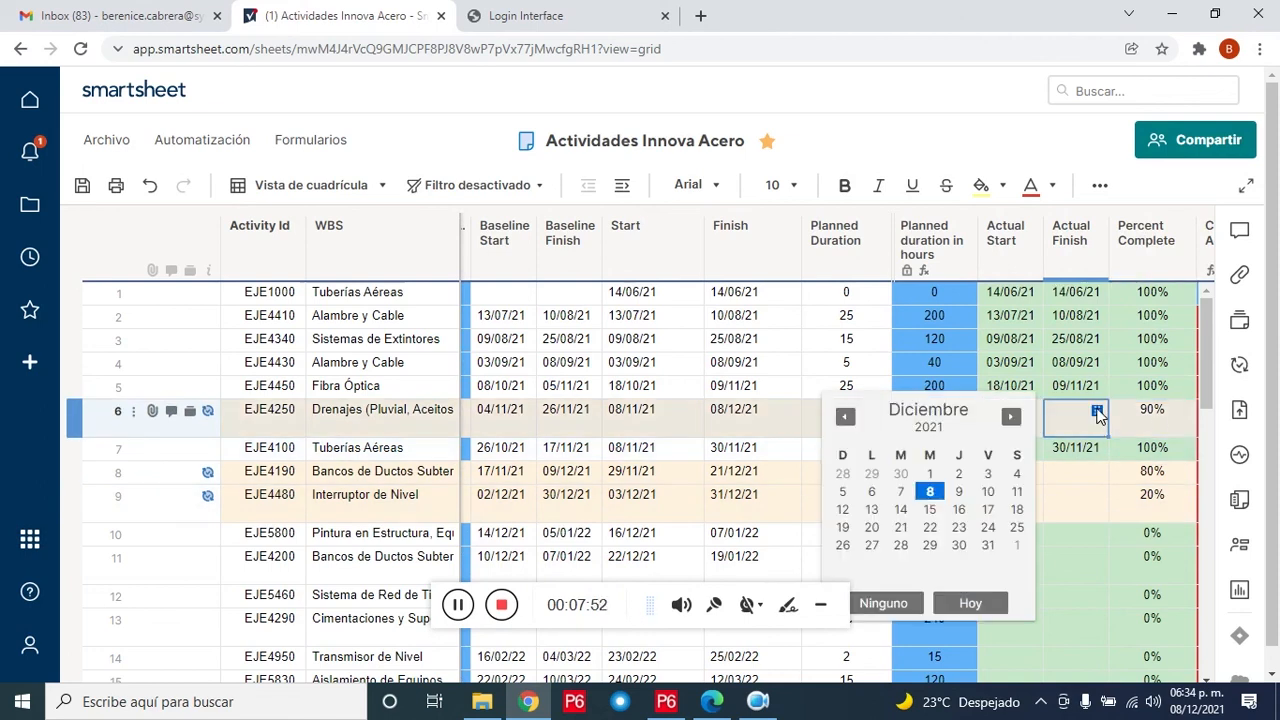
left_click(900, 491)
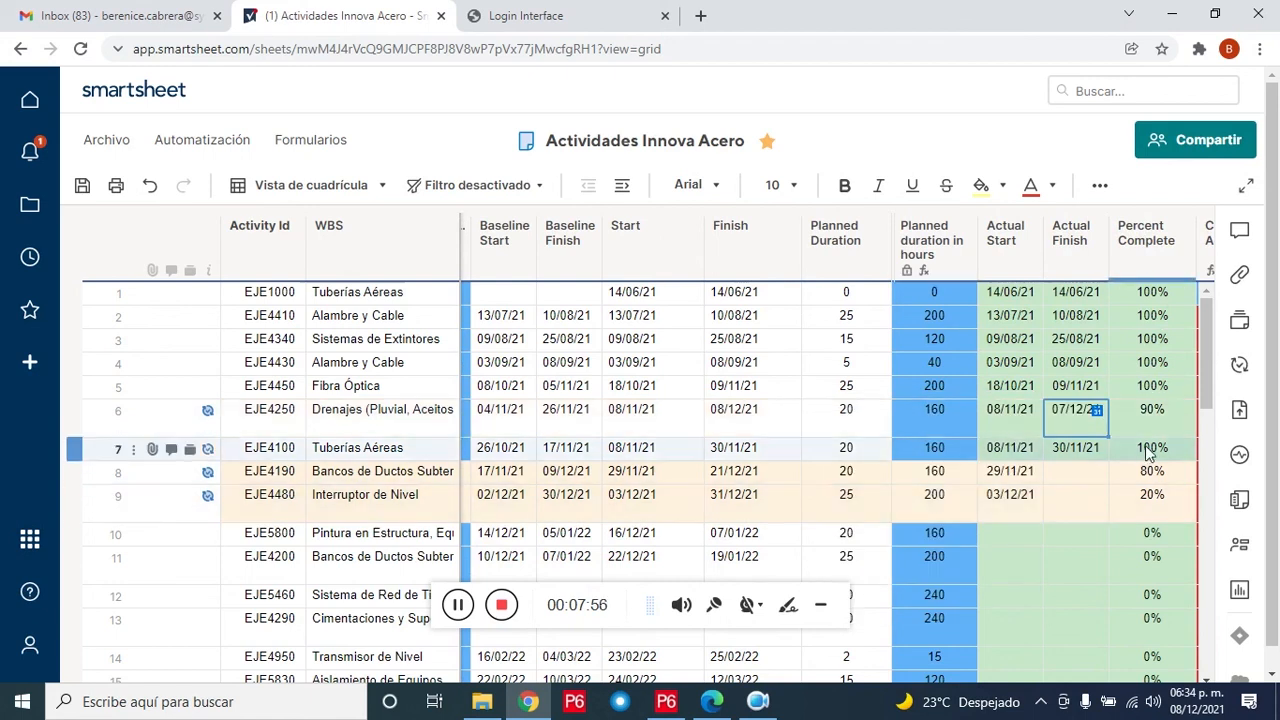
left_click(1172, 421)
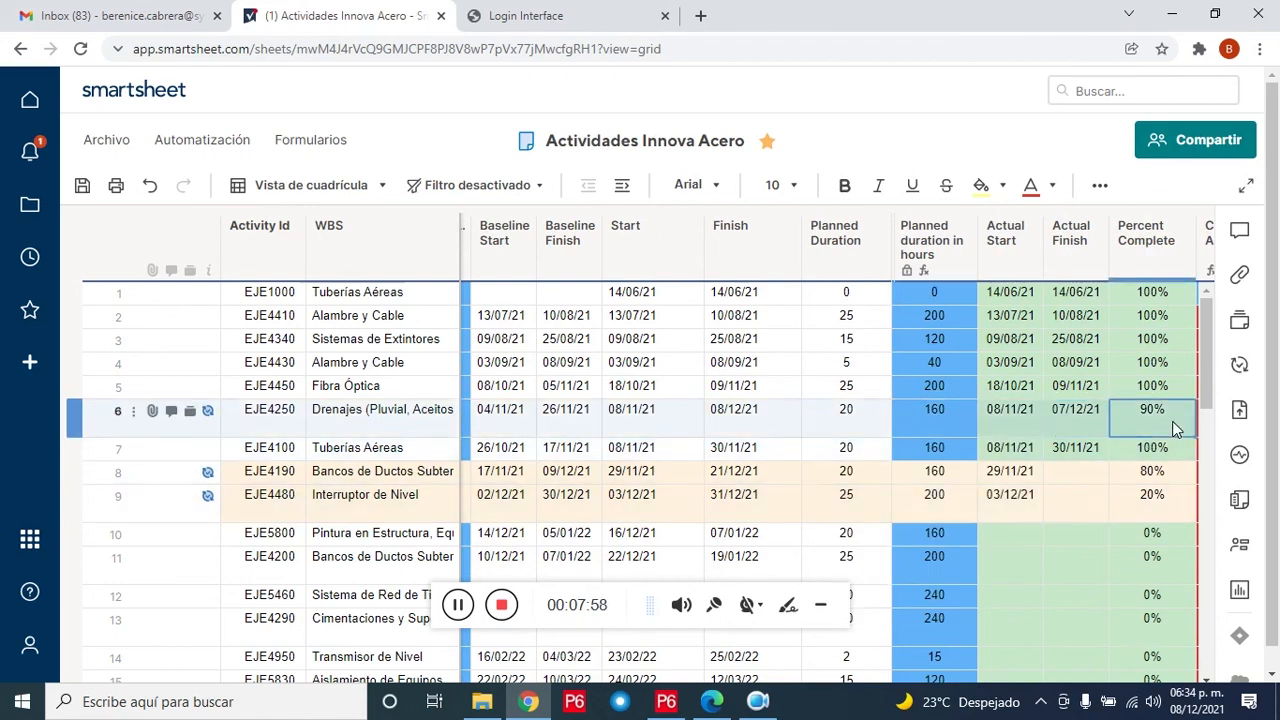
type("100")
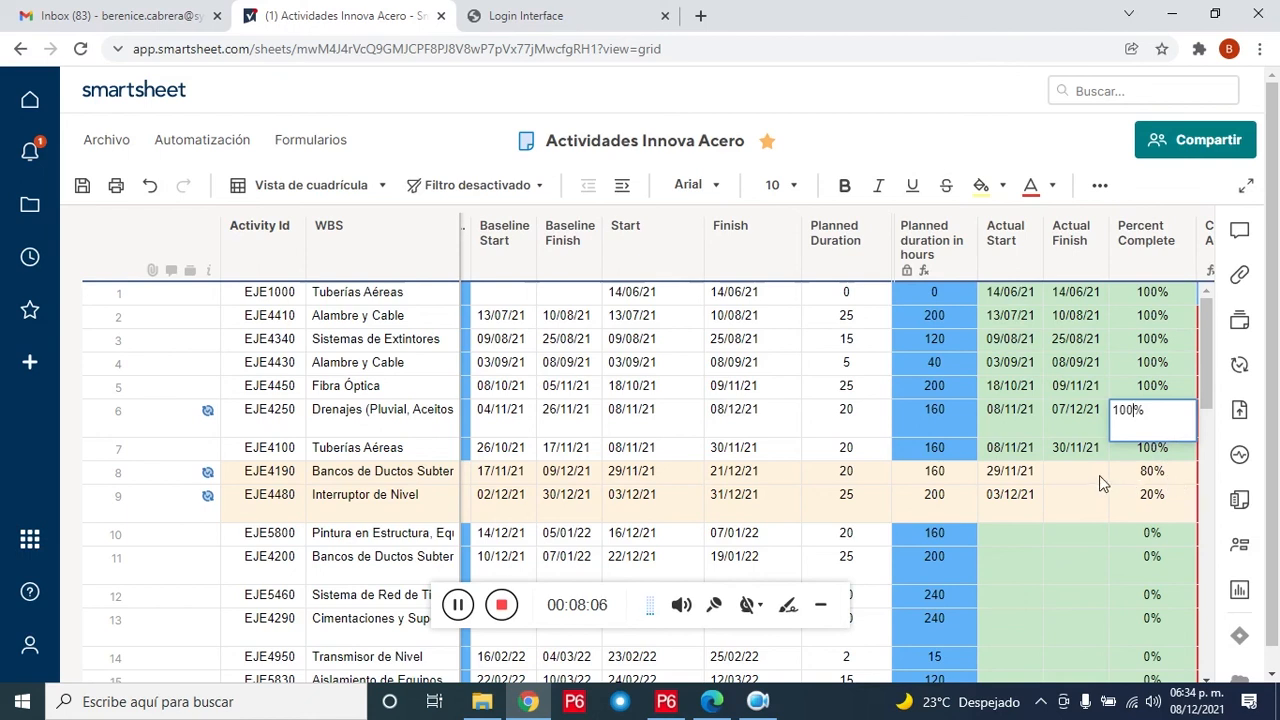
key("Return")
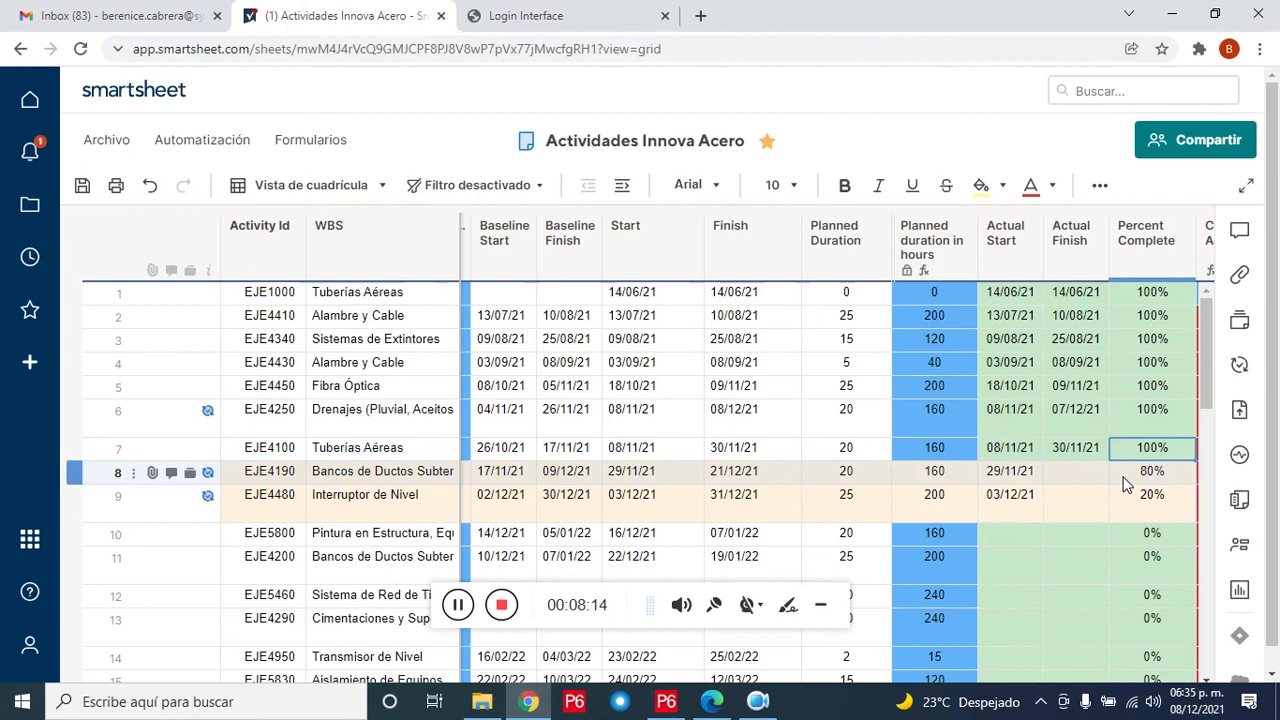
Step: Change EJE4190's Percent Complete from 80% to 90%
left_click(1160, 471)
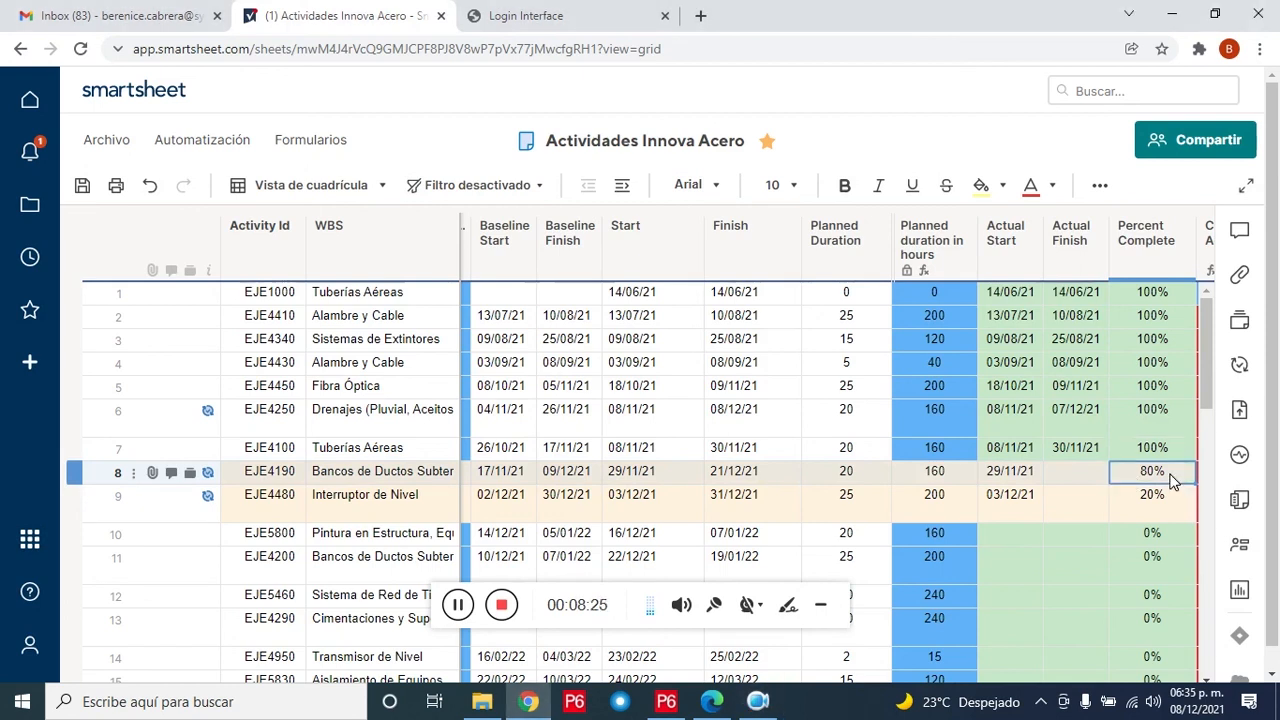
double_click(1173, 480)
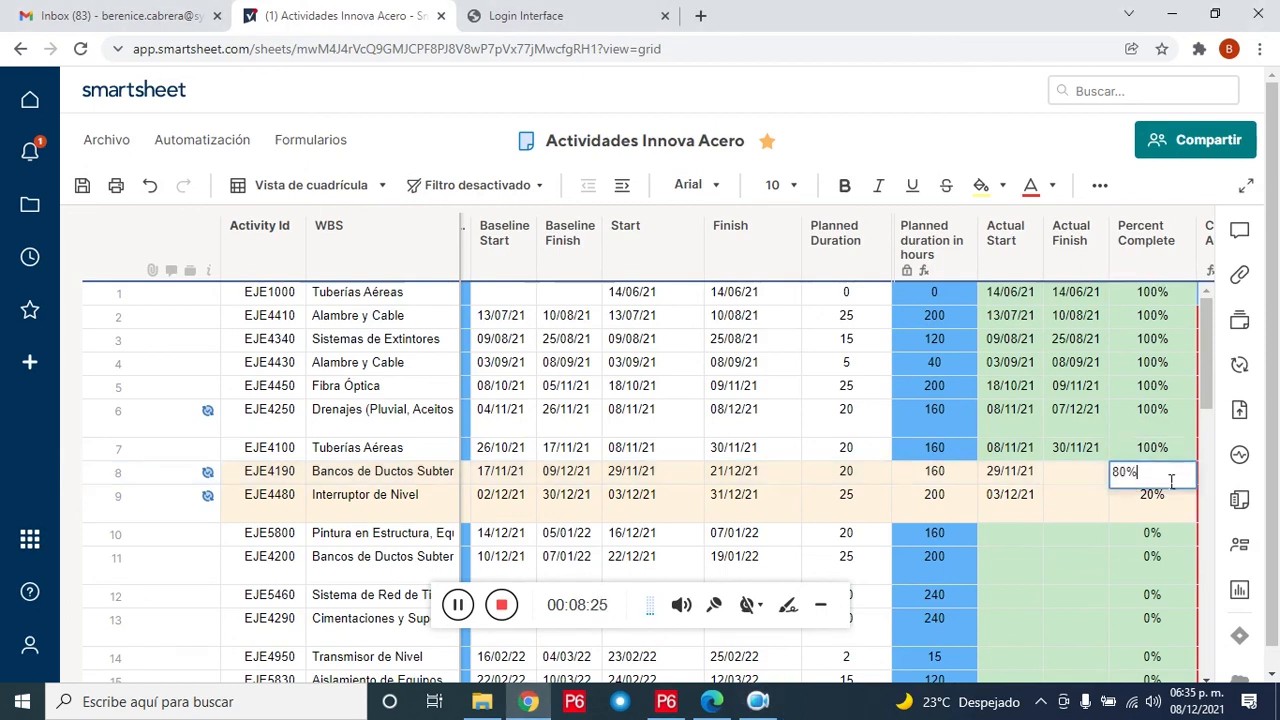
key("BackSpace")
type("9")
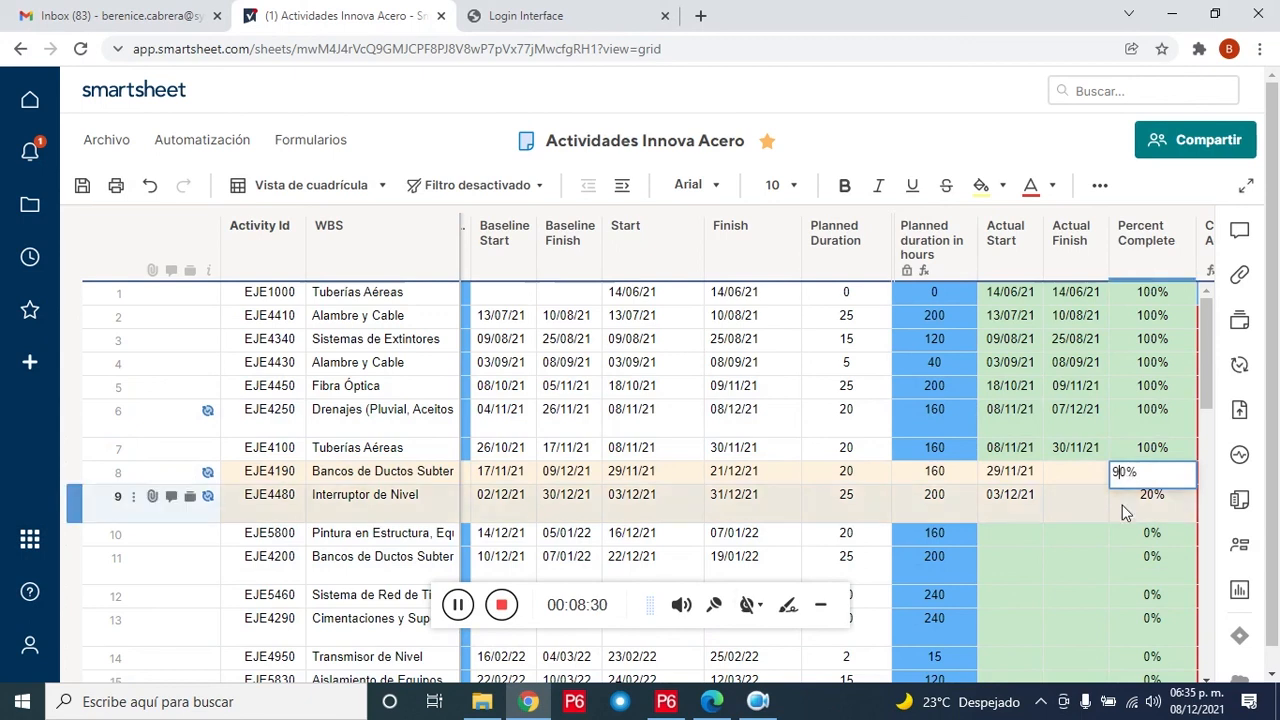
left_click(1122, 514)
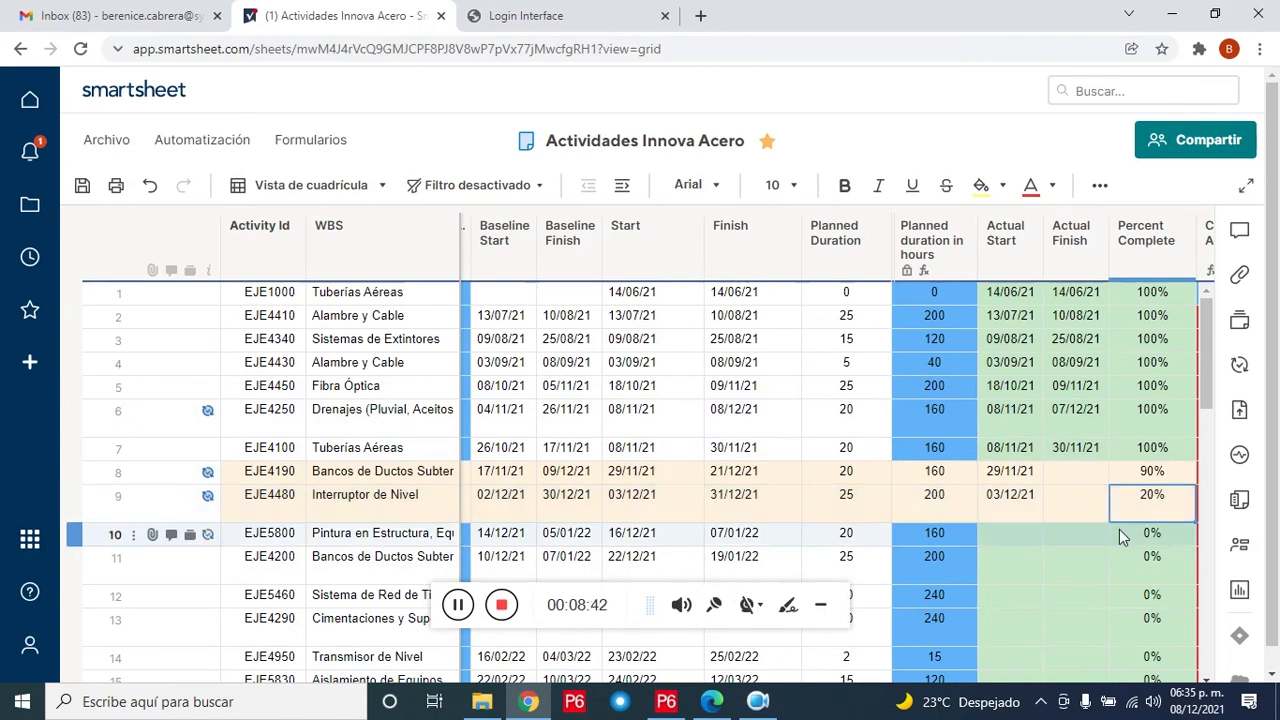
Step: Set EJE5800's Actual Start to 7 December 2021 and Percent Complete to 10%, then save the sheet
left_click(1033, 536)
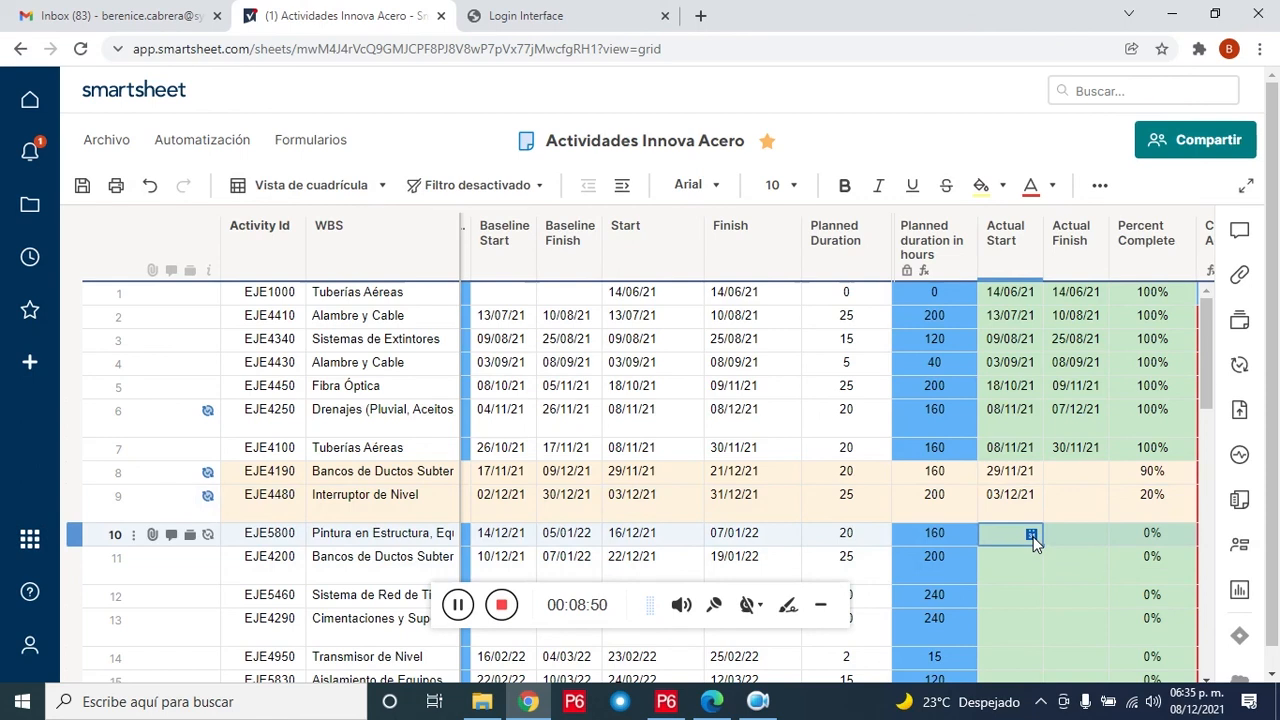
left_click(1032, 536)
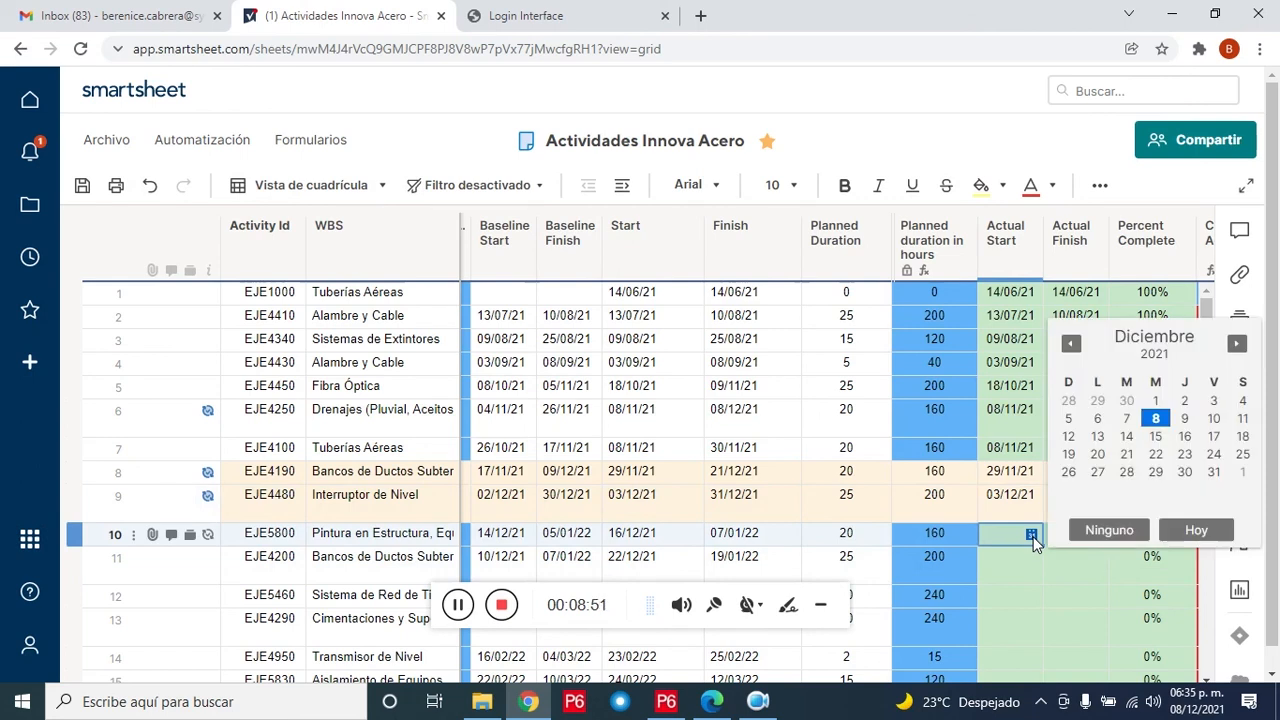
left_click(1127, 420)
left_click(1148, 538)
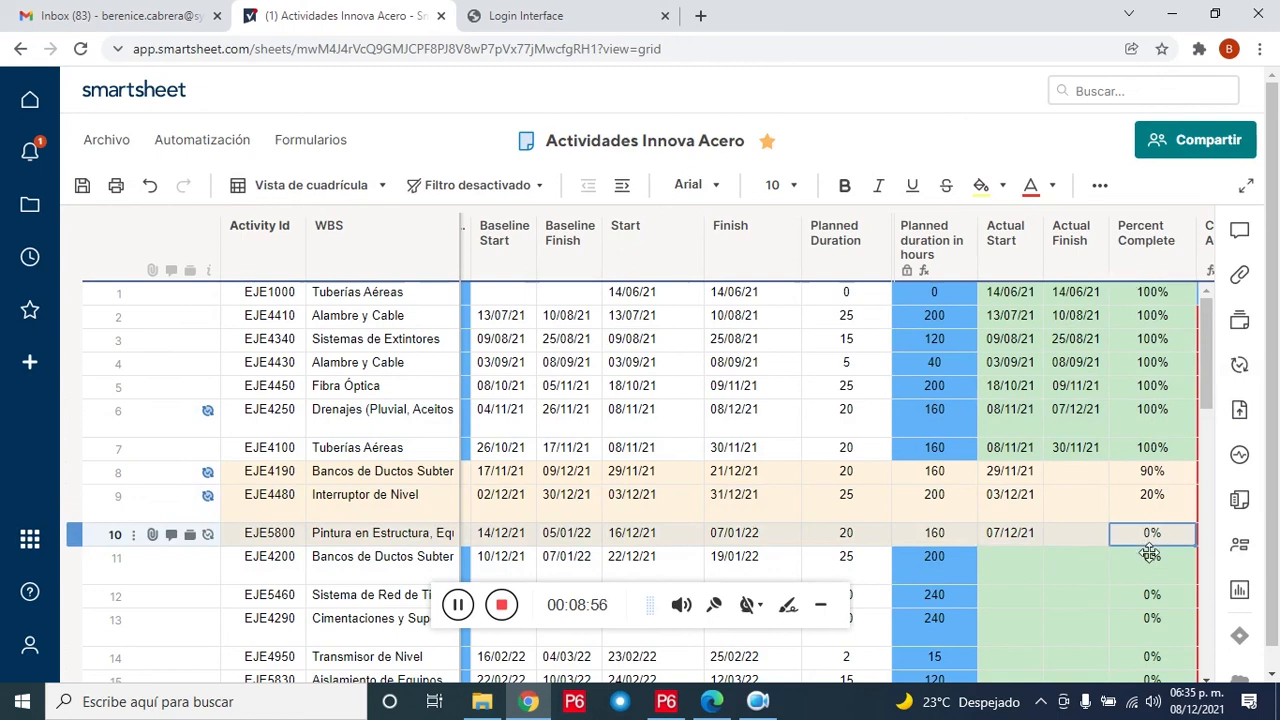
double_click(1148, 543)
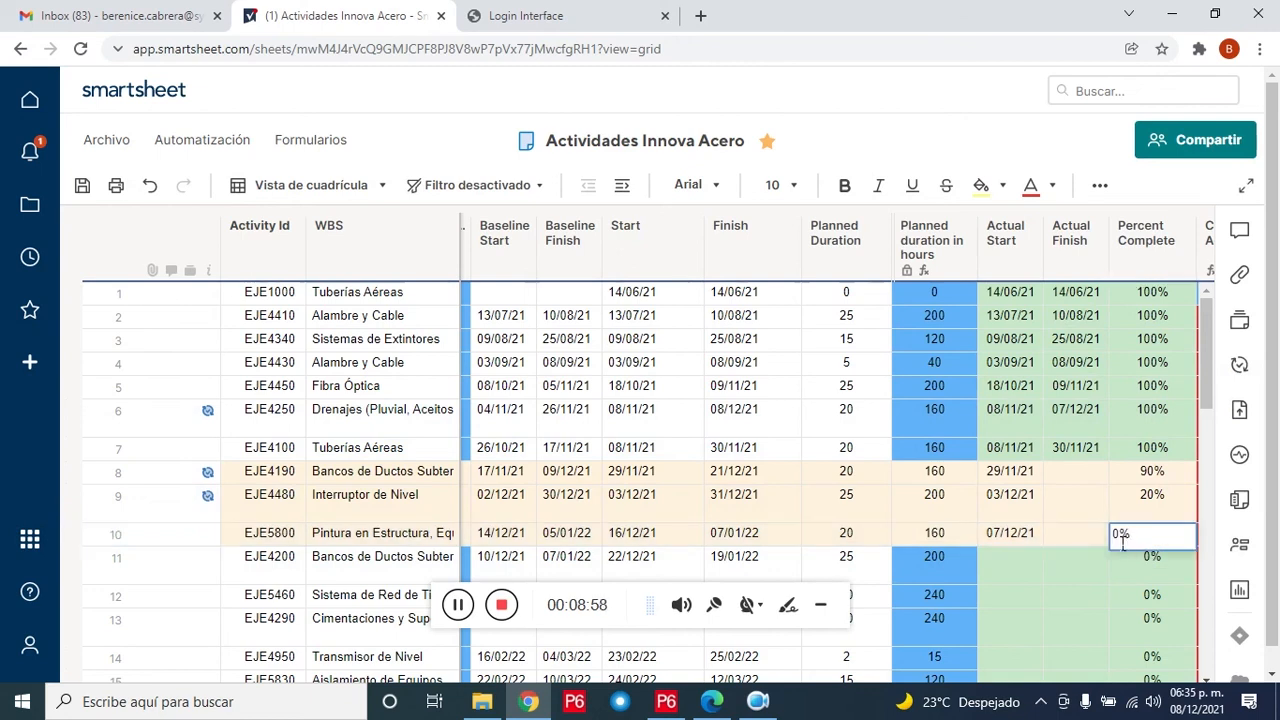
type("1")
left_click(1116, 560)
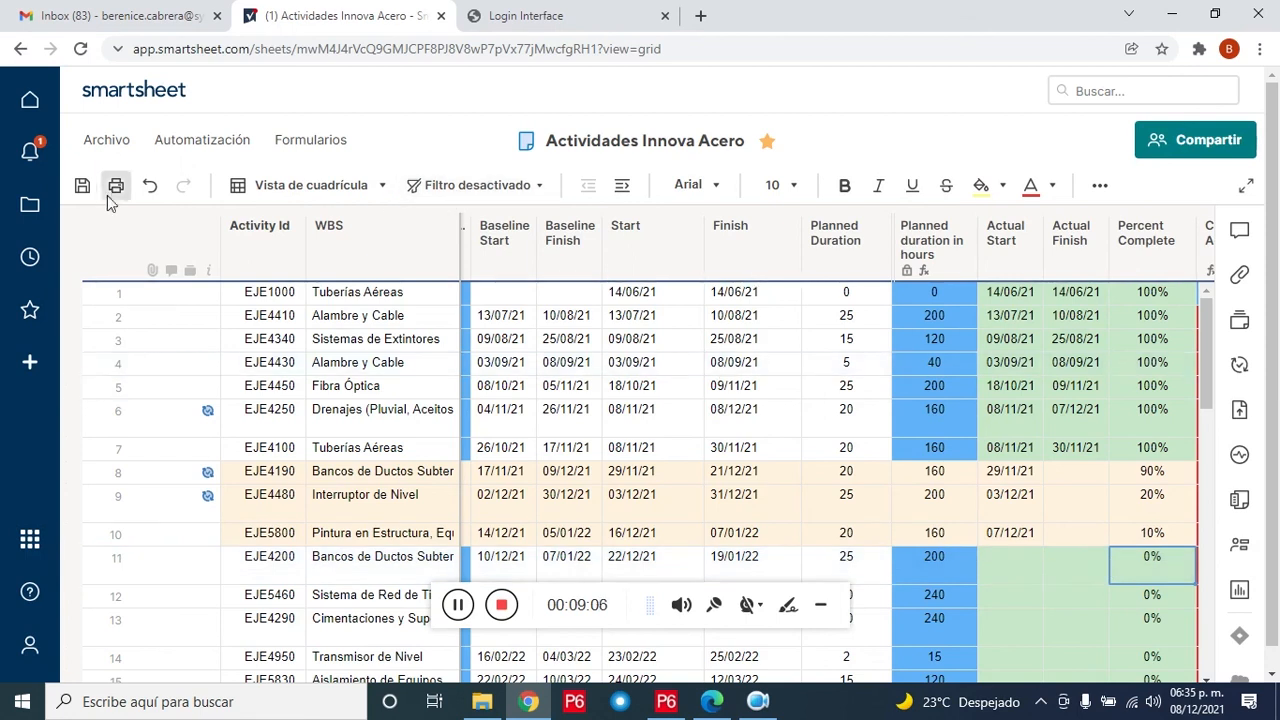
left_click(83, 187)
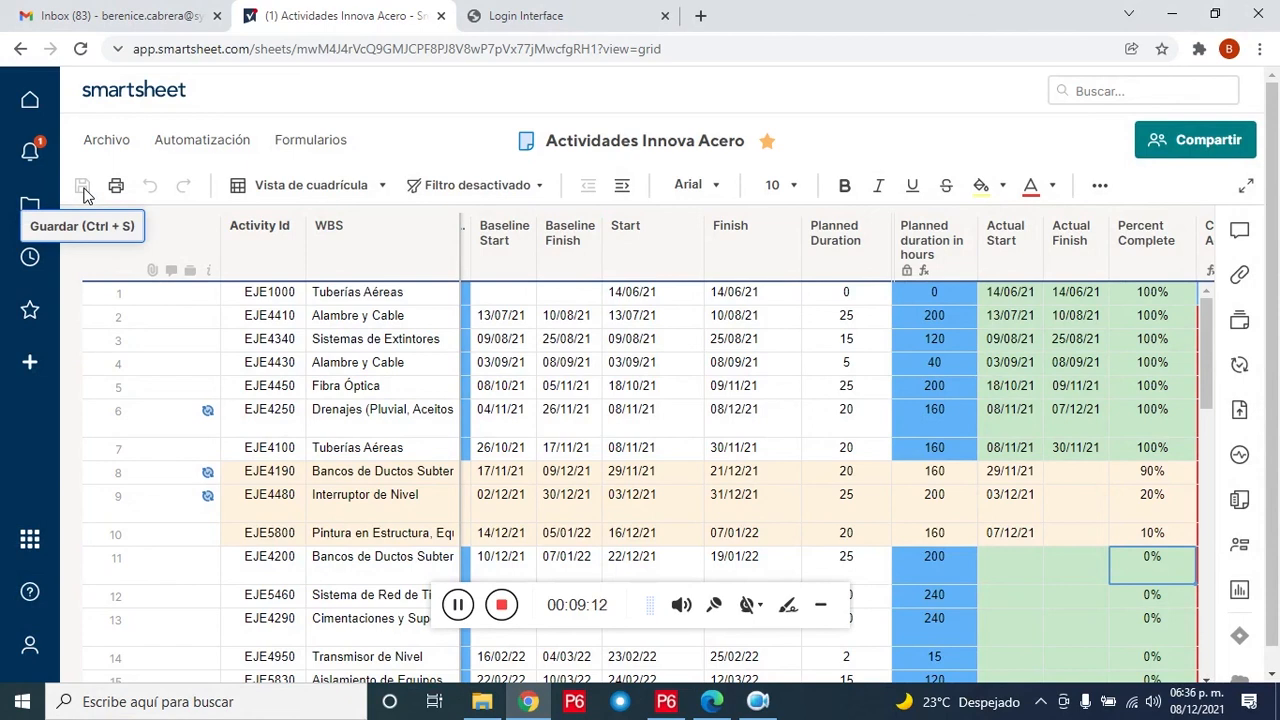
Step: Run the Innova Acero load-back to Primavera, confirm it, and acknowledge the success message
left_click(575, 10)
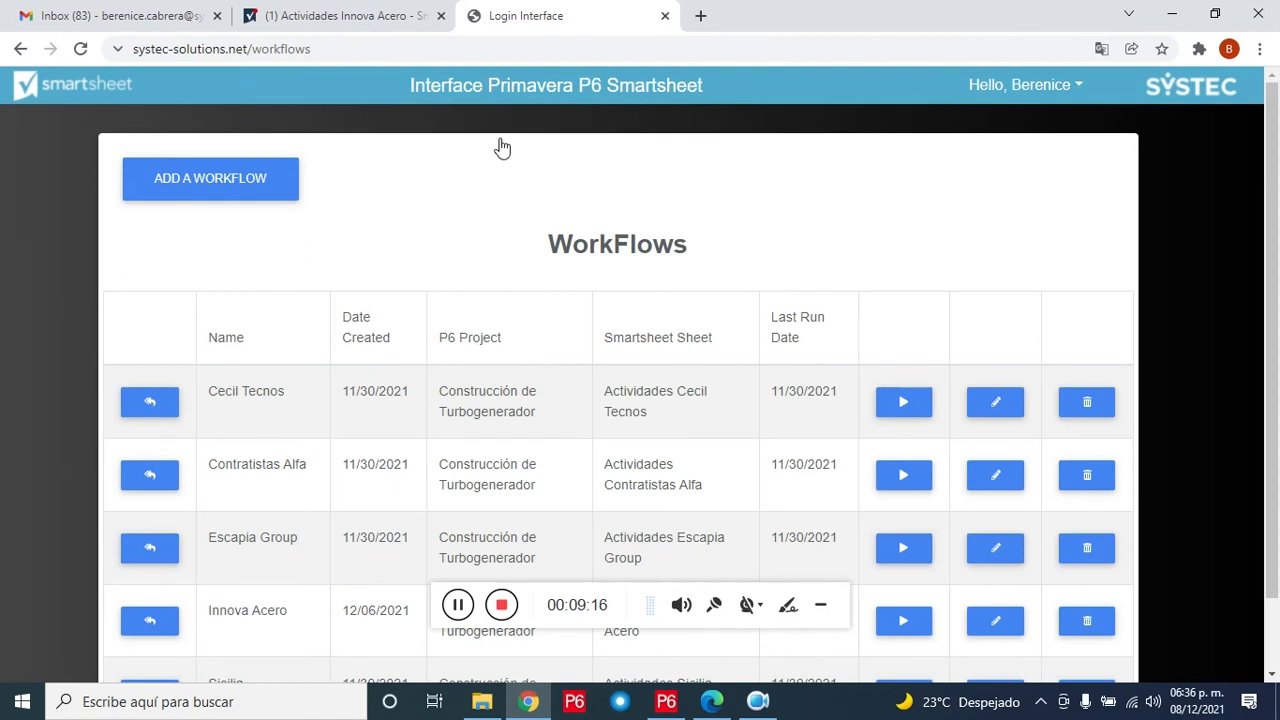
left_click(166, 630)
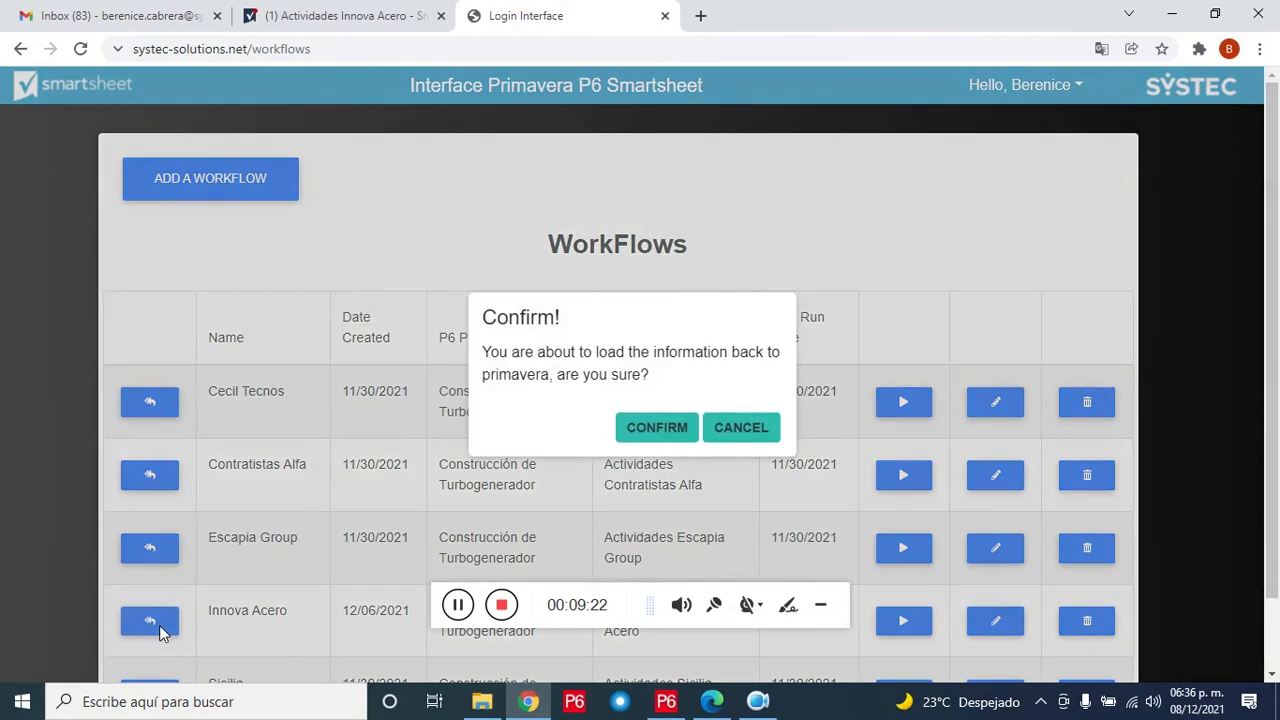
left_click(677, 428)
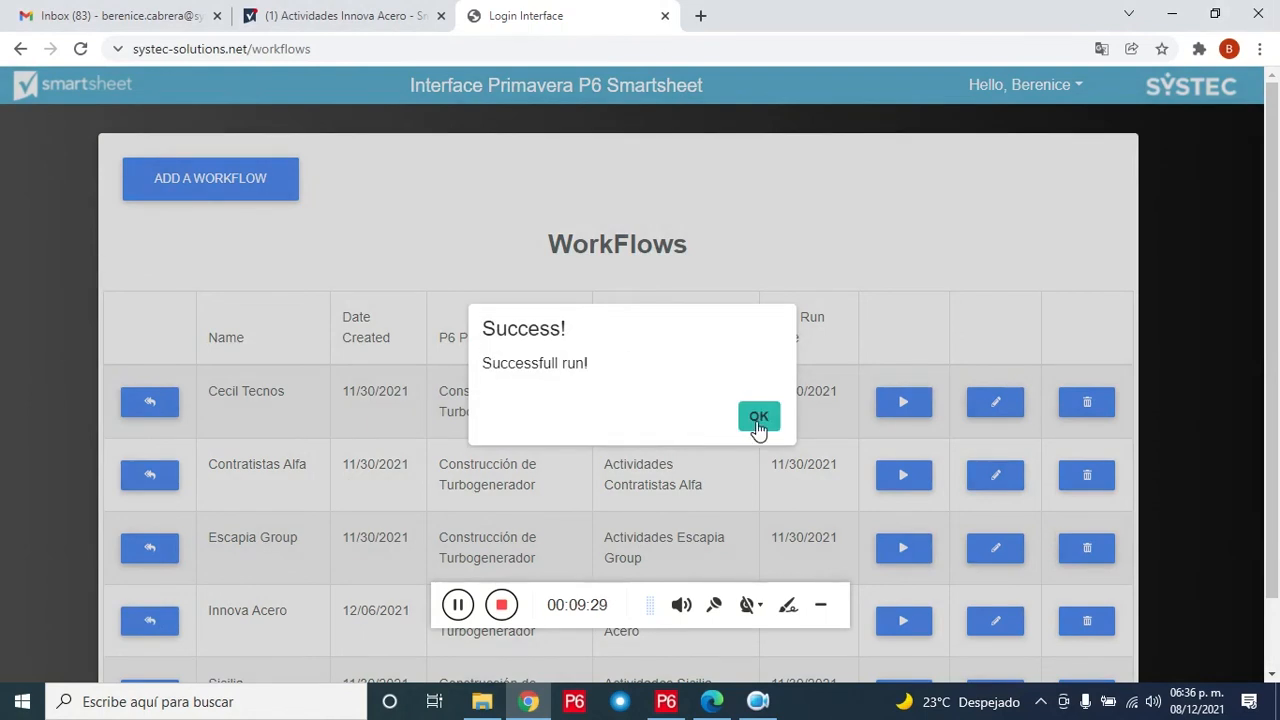
left_click(758, 420)
Step: Refresh Primavera P6 data so EJE4190 shows 90% and EJE5800 shows 10% from 07-Dec-21
left_click(668, 705)
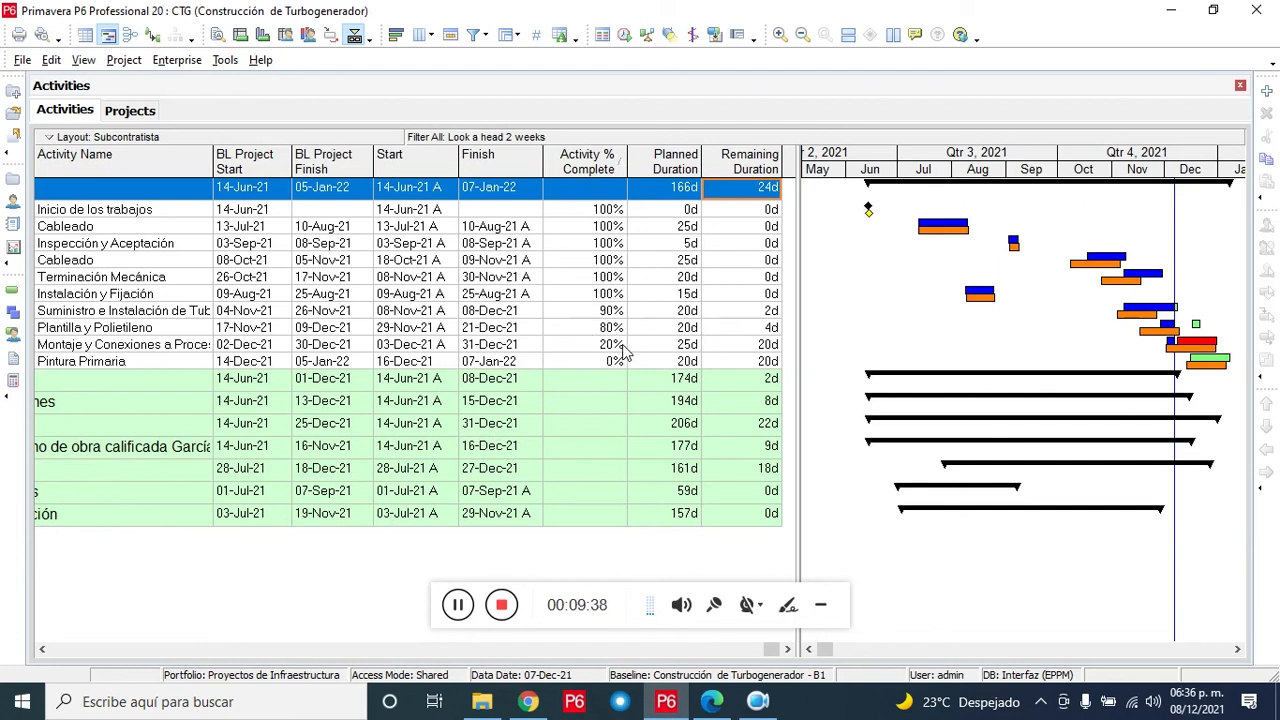
left_click(22, 60)
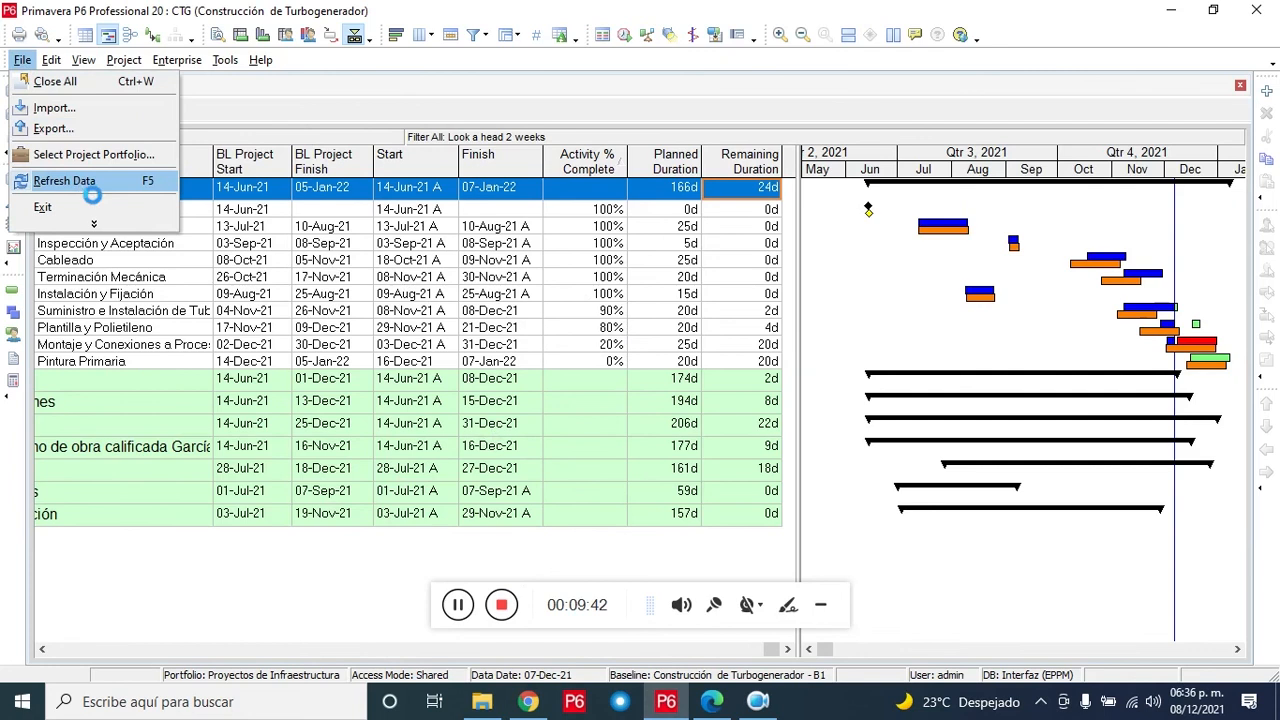
left_click(80, 181)
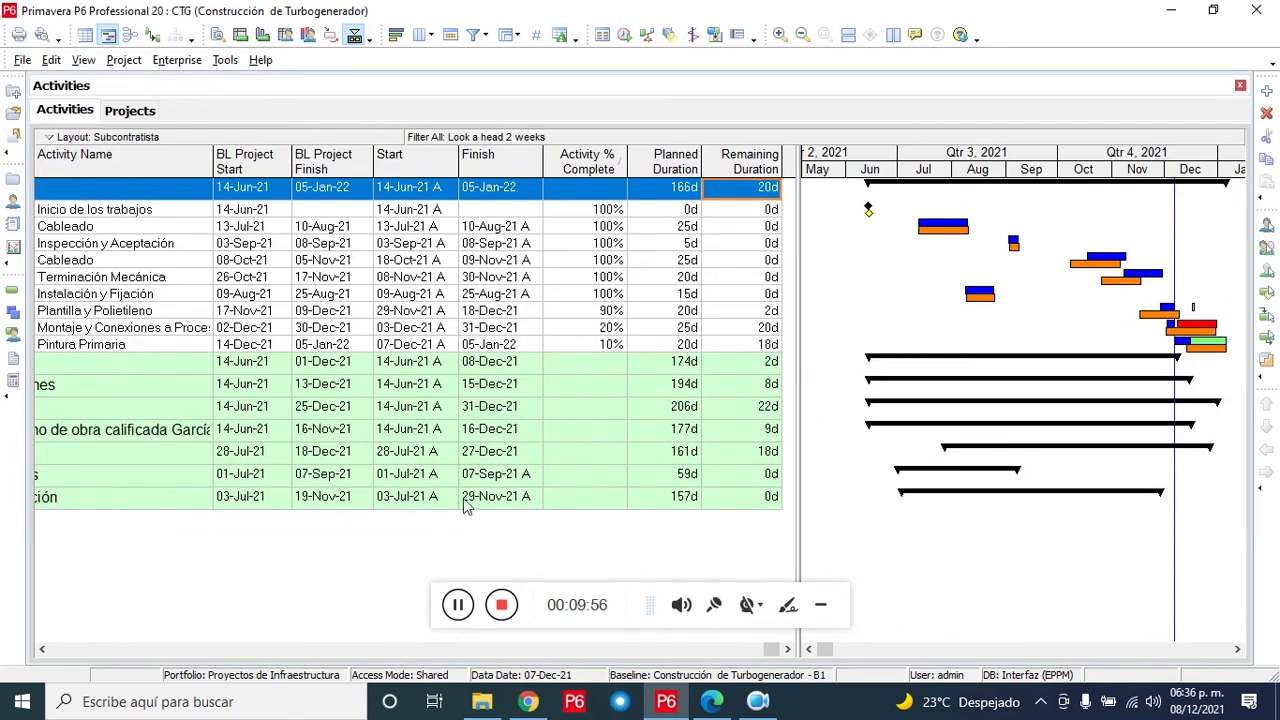
left_click(42, 649)
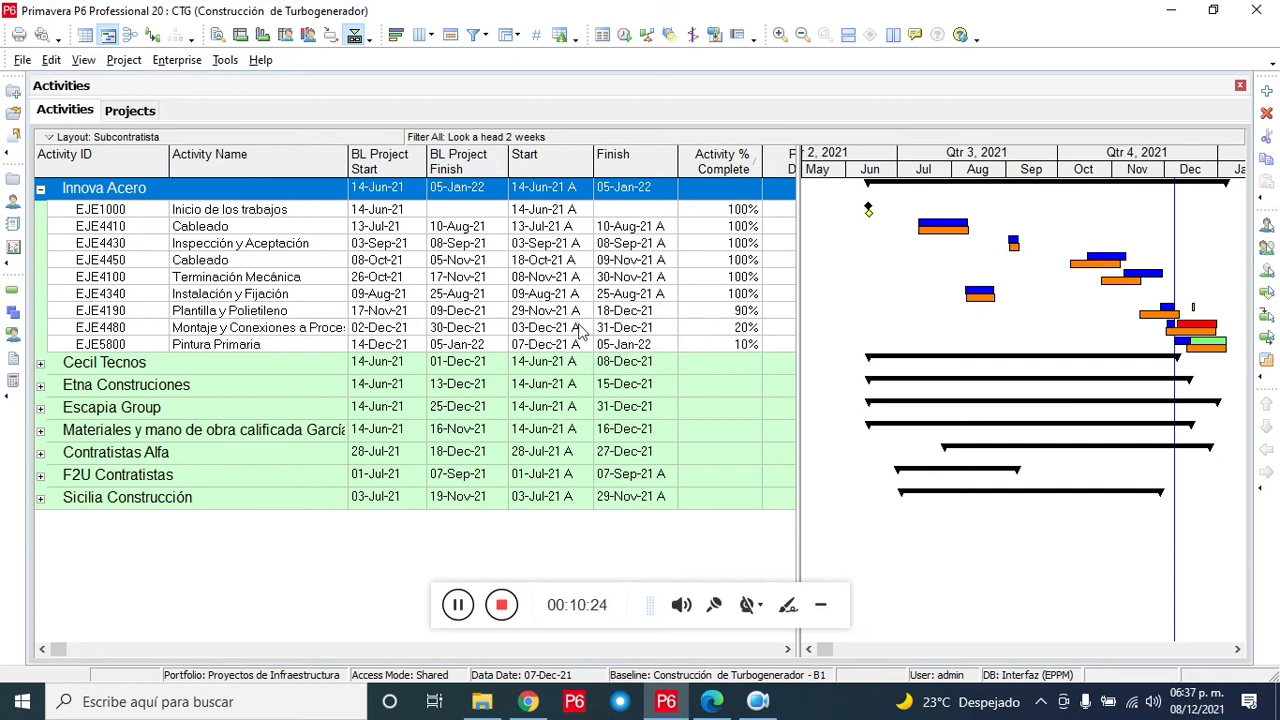
Step: Check EJE5800 and EJE4190 progress, apply the All Activities filter, and run Schedule
left_click(715, 346)
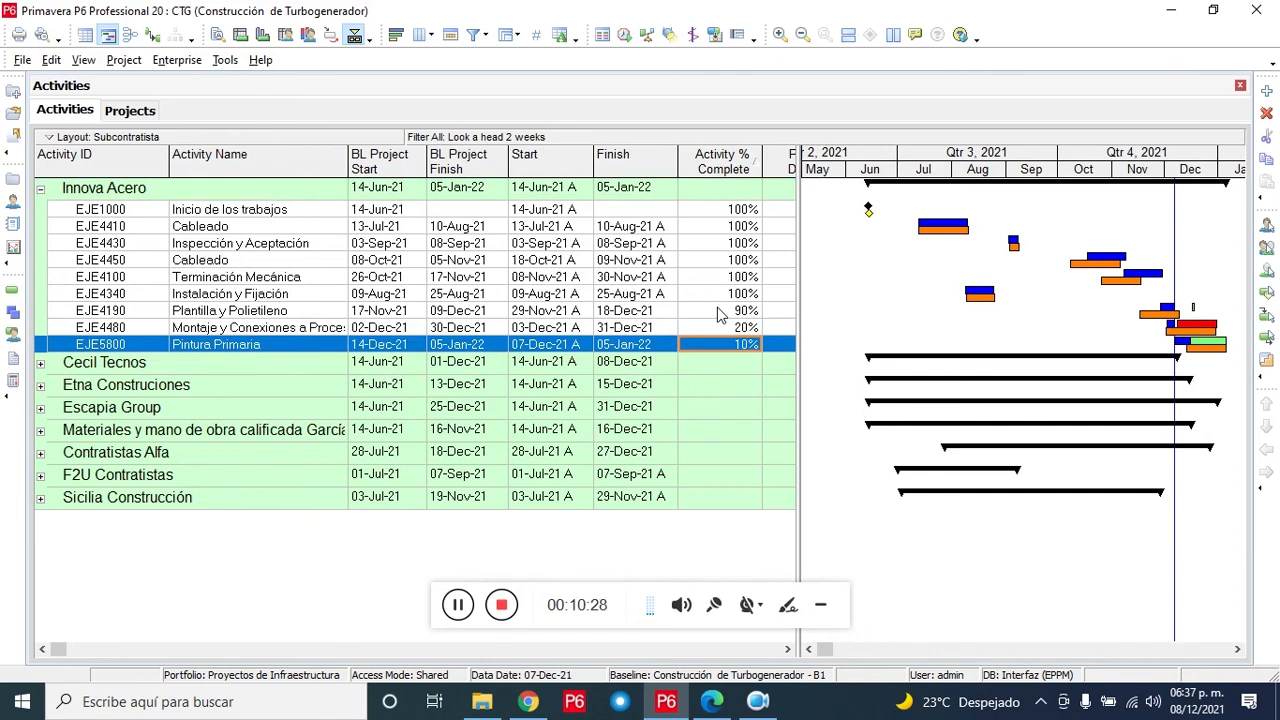
left_click(718, 313)
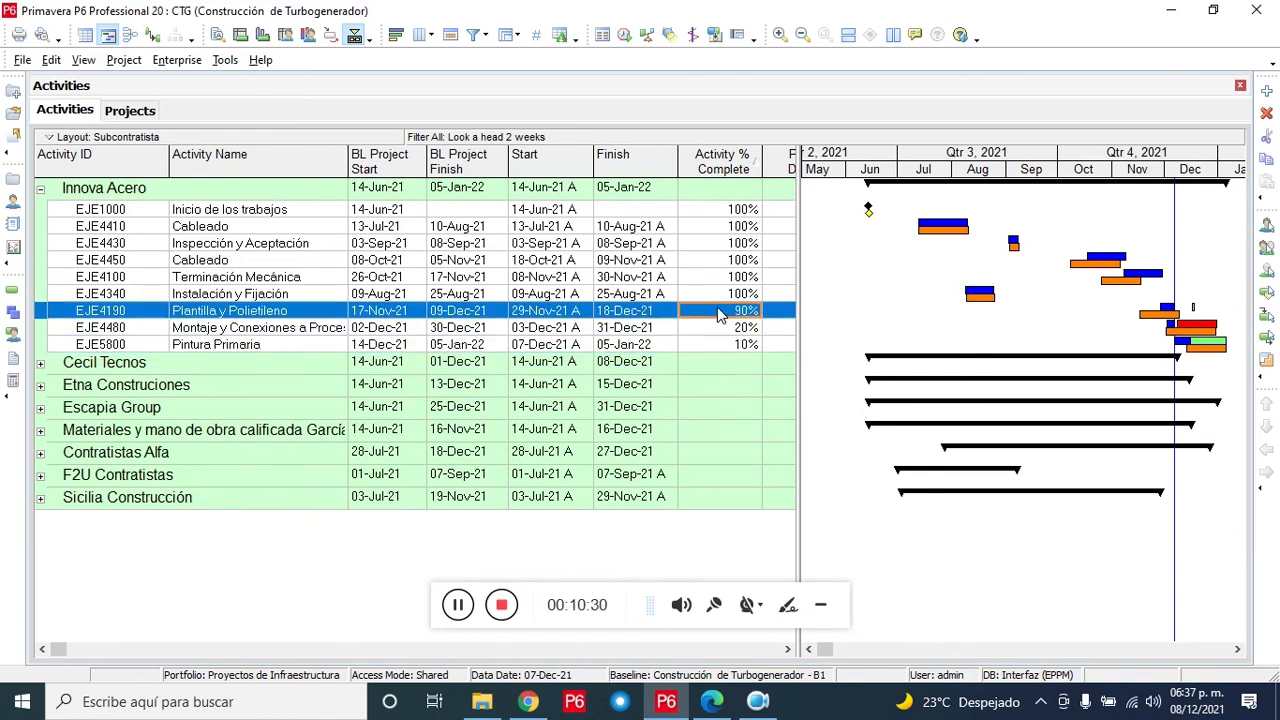
left_click(478, 45)
left_click(430, 177)
left_click(824, 178)
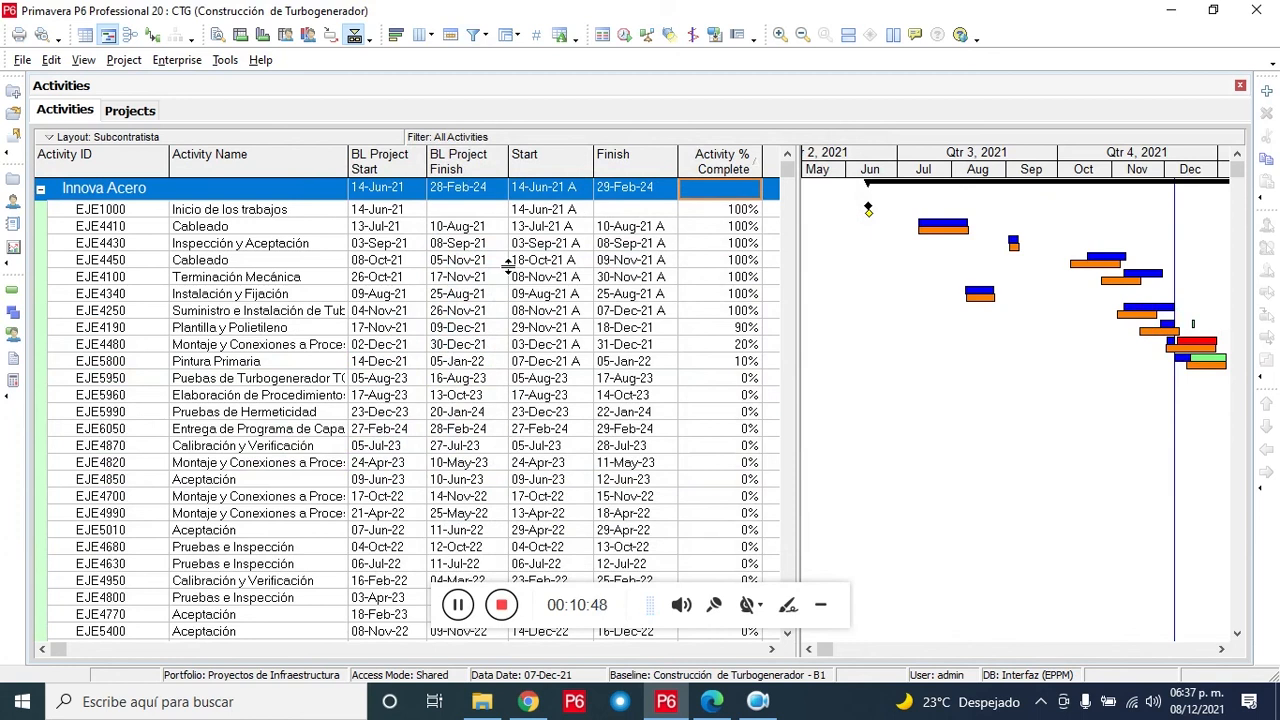
left_click(626, 38)
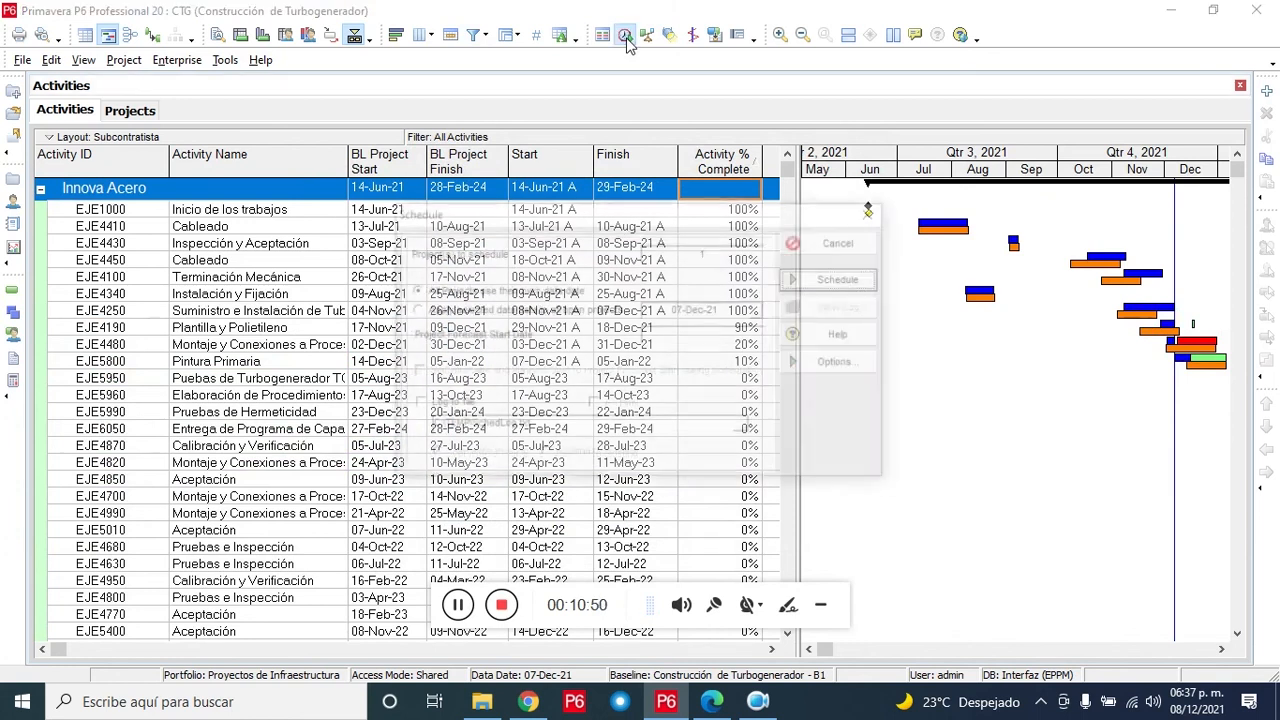
left_click(853, 281)
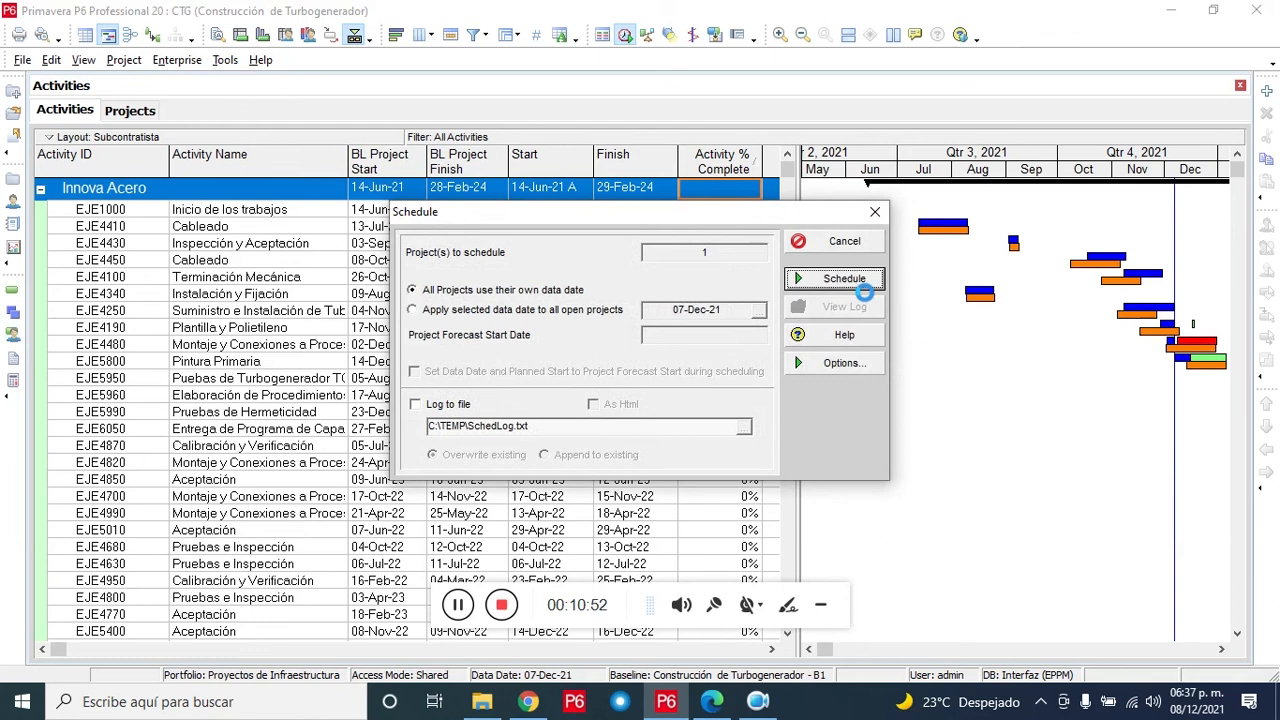